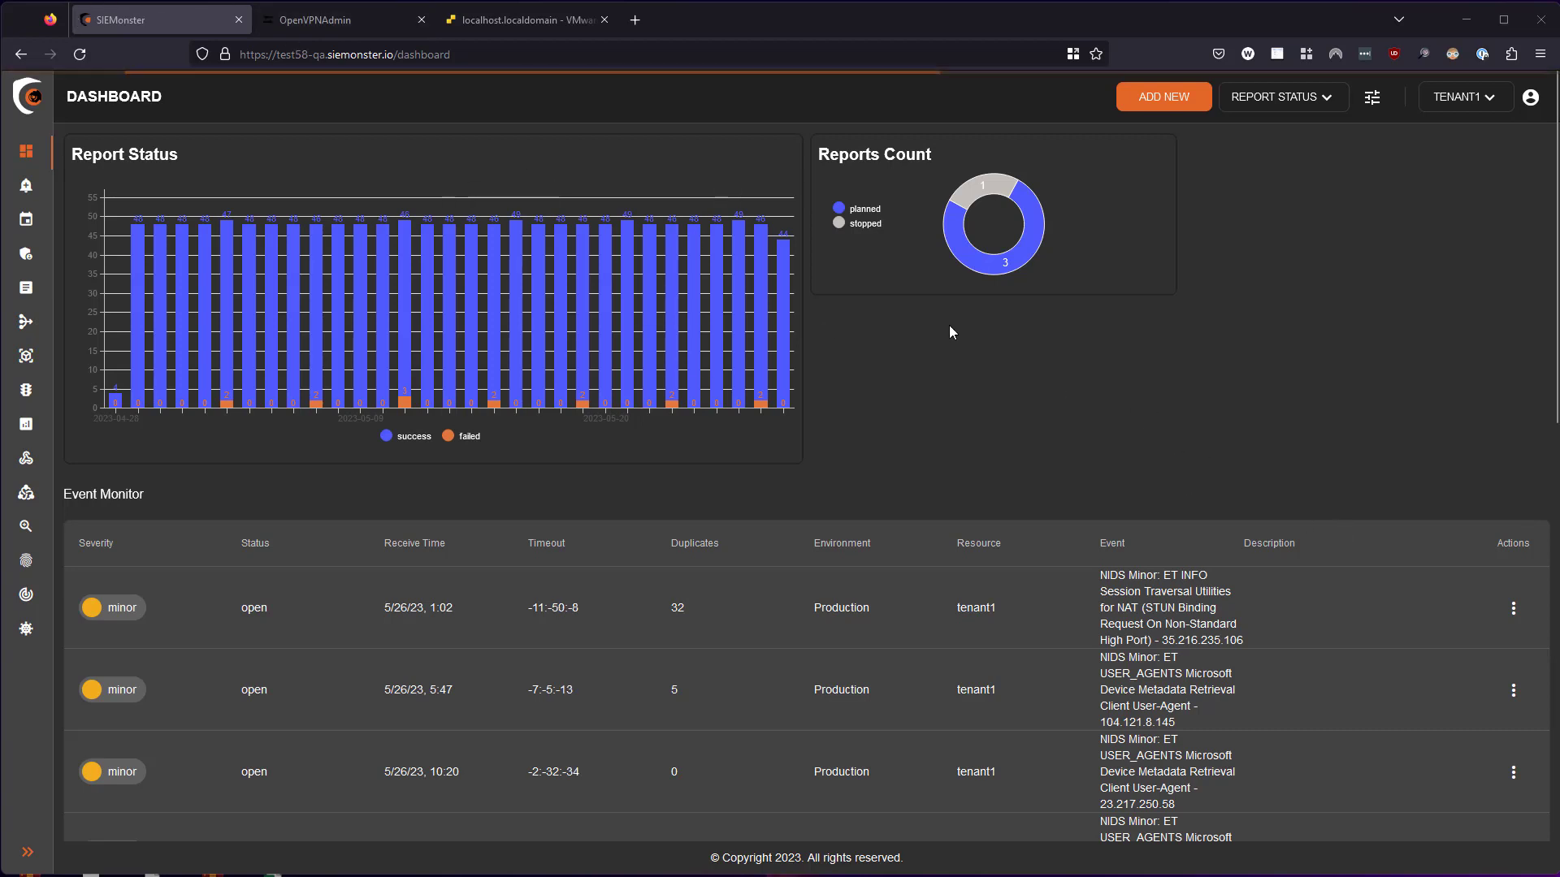
- Switch from the SIEMonster dashboard to the localhost.localdomain ESXi host page
click(528, 23)
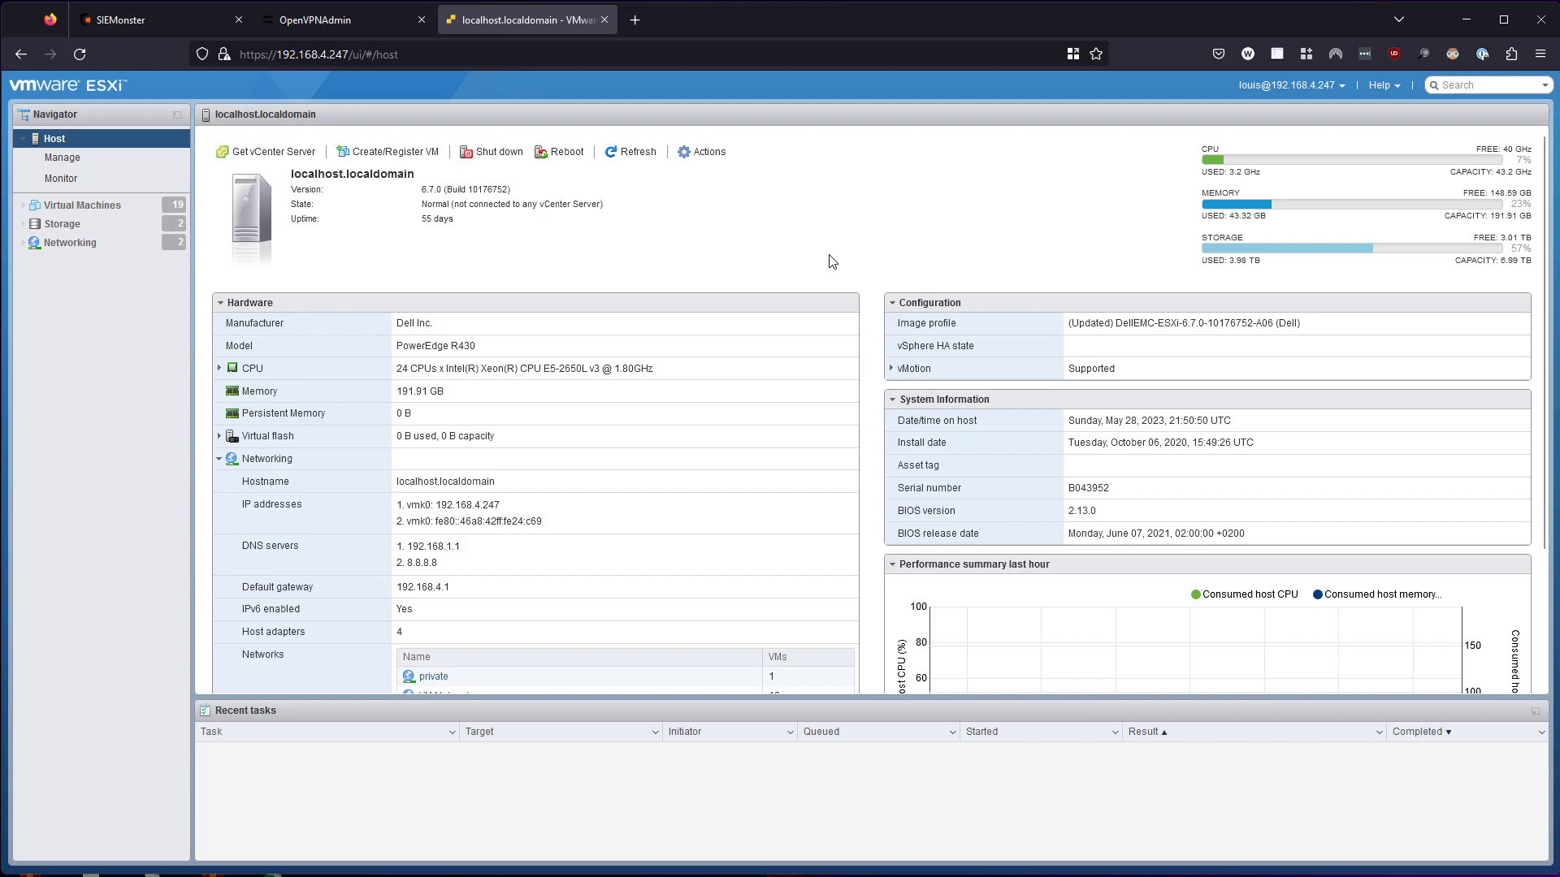
- Launch the New virtual machine wizard from Create/Register VM
click(389, 151)
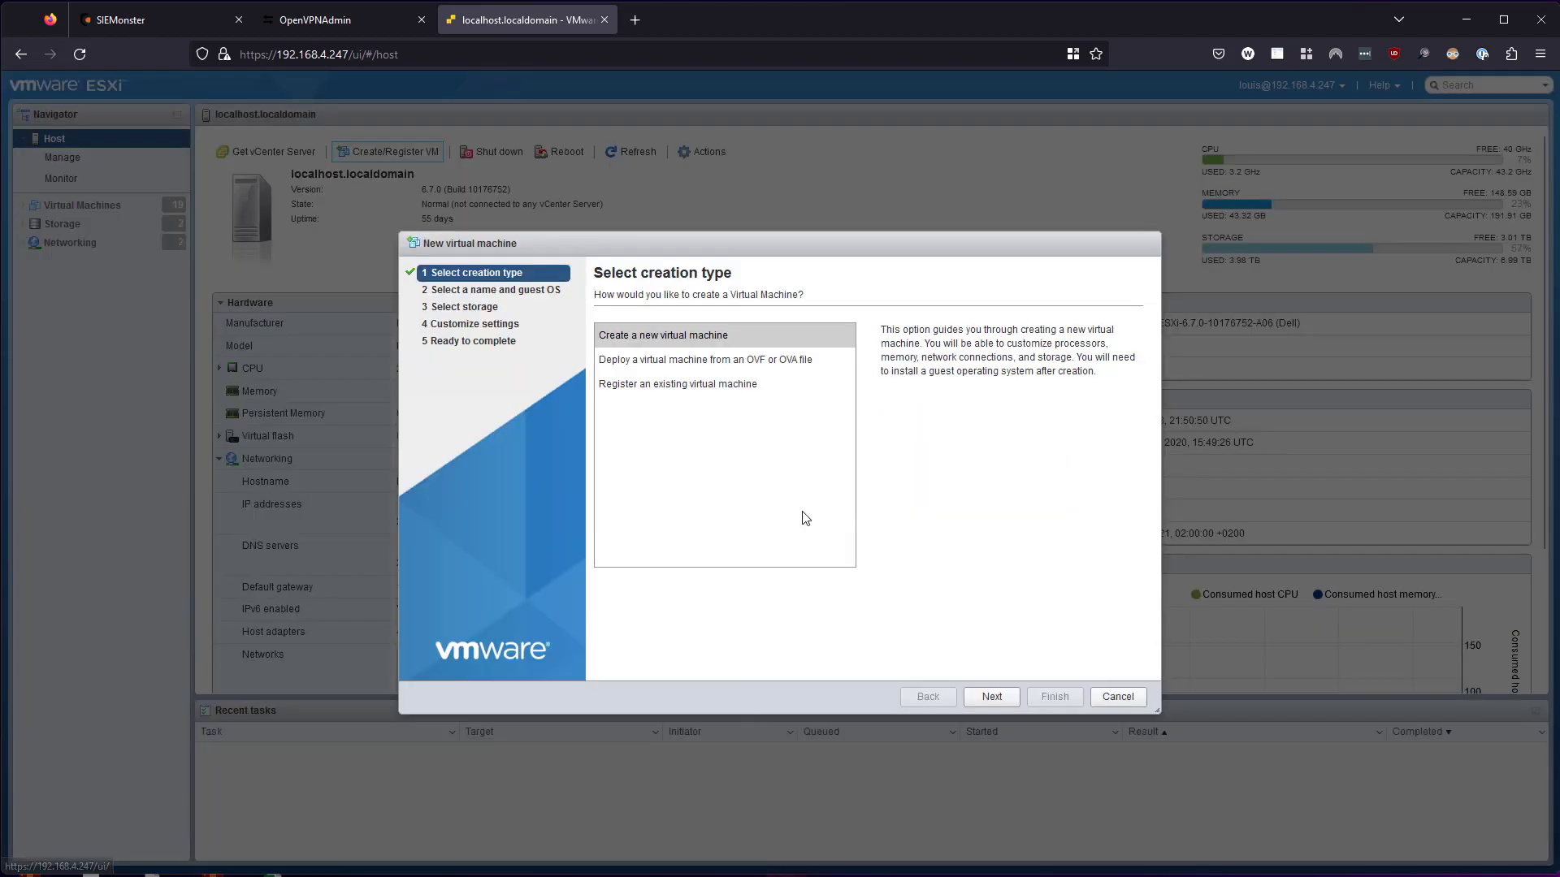
- Deploy from OVF/OVA using Hydra-Universal-4.6.4.ova and name the VM hydra-demo
click(757, 358)
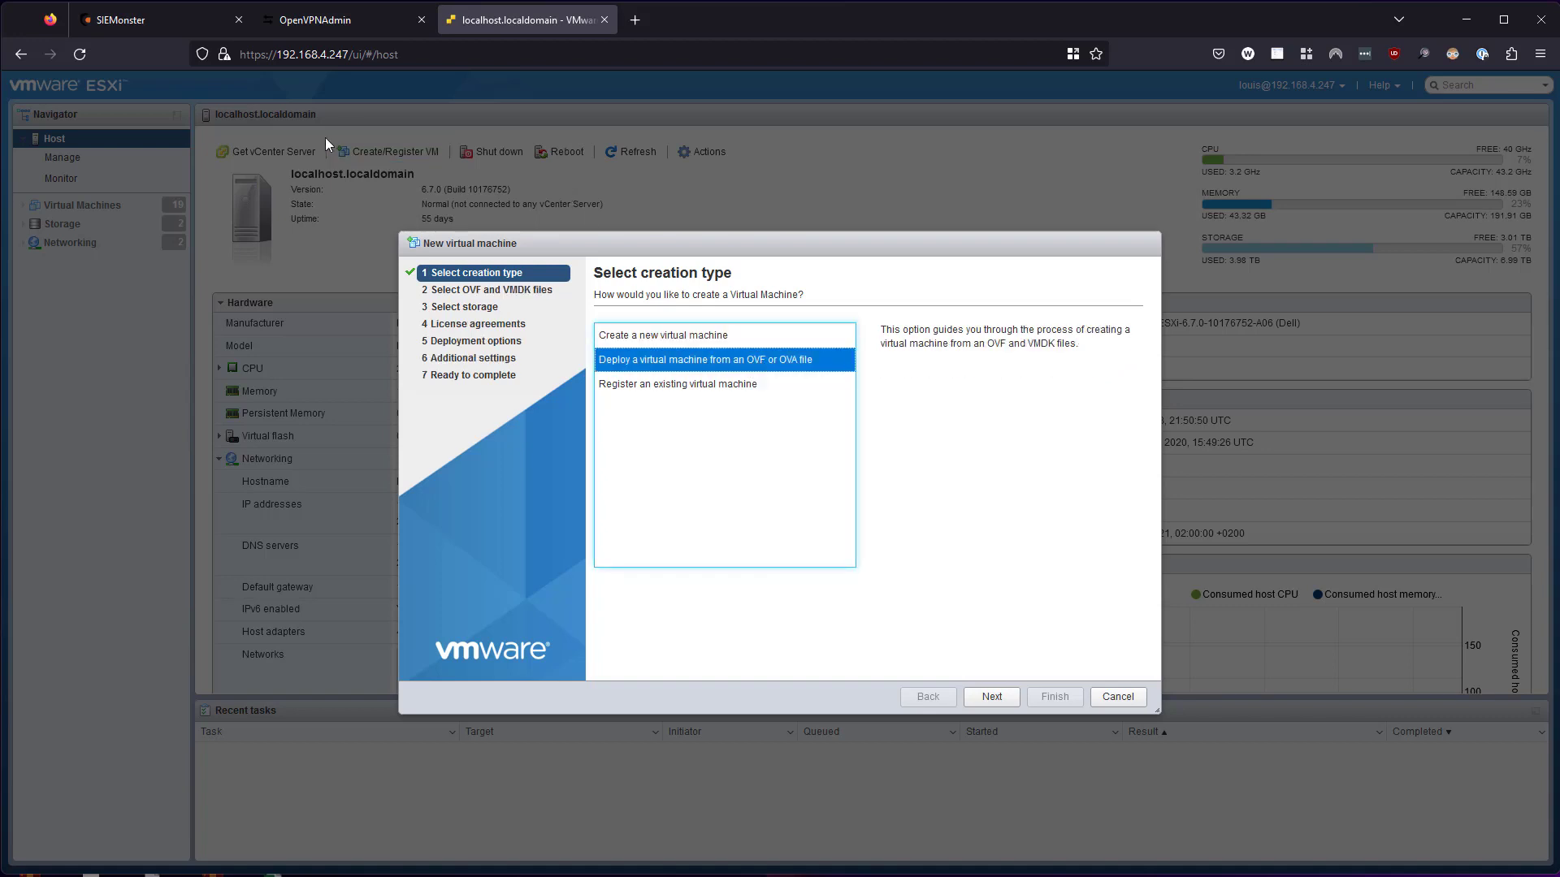
click(991, 697)
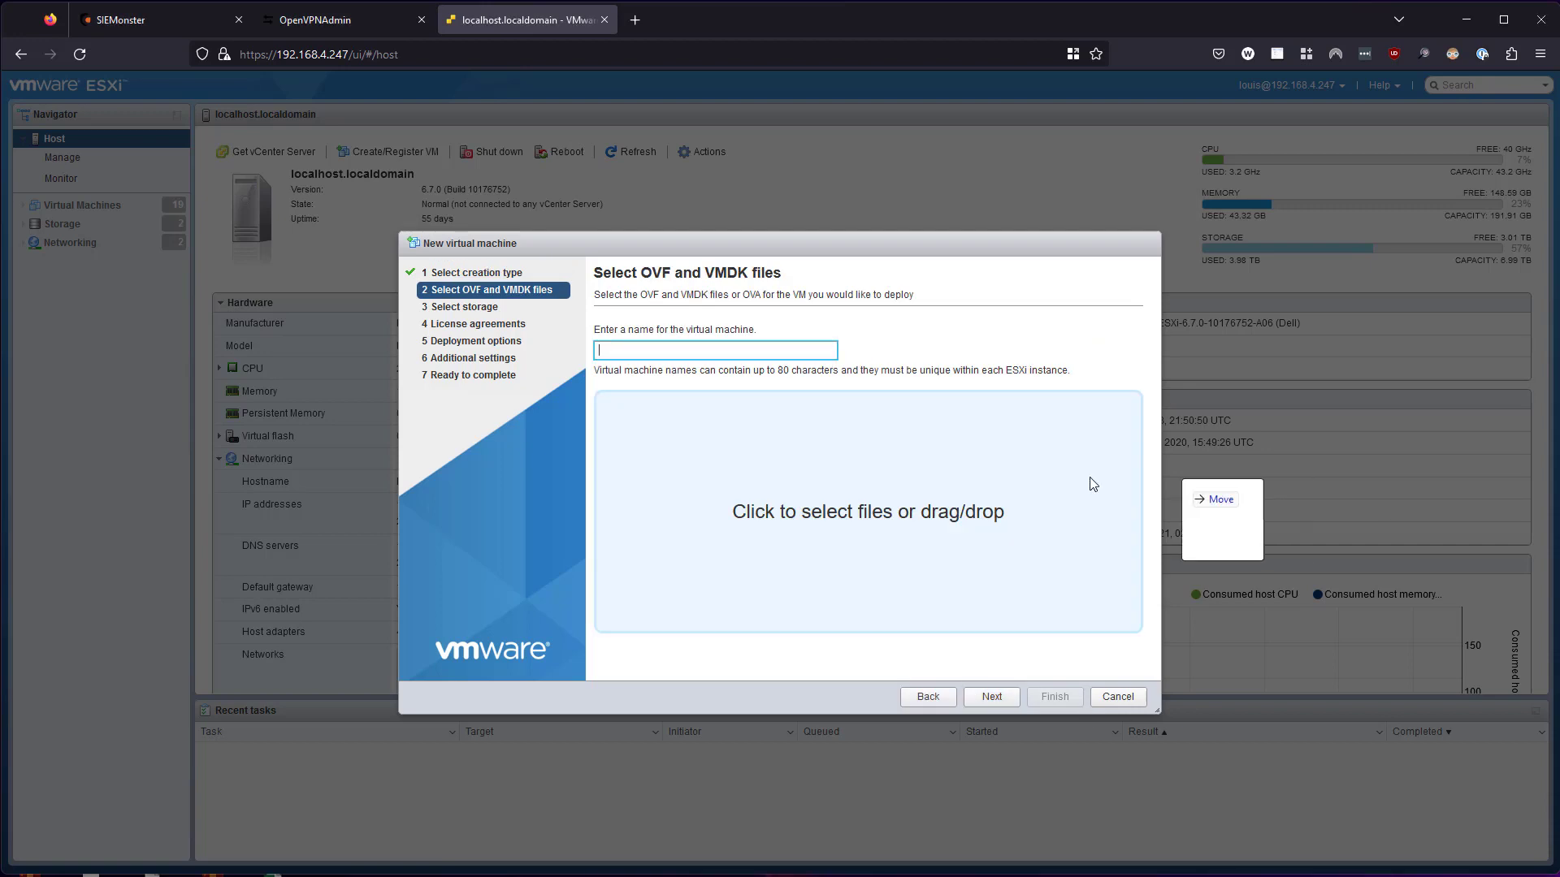
mouse_move(1089, 485)
mouse_down()
mouse_move(934, 512)
mouse_move(1083, 510)
mouse_up()
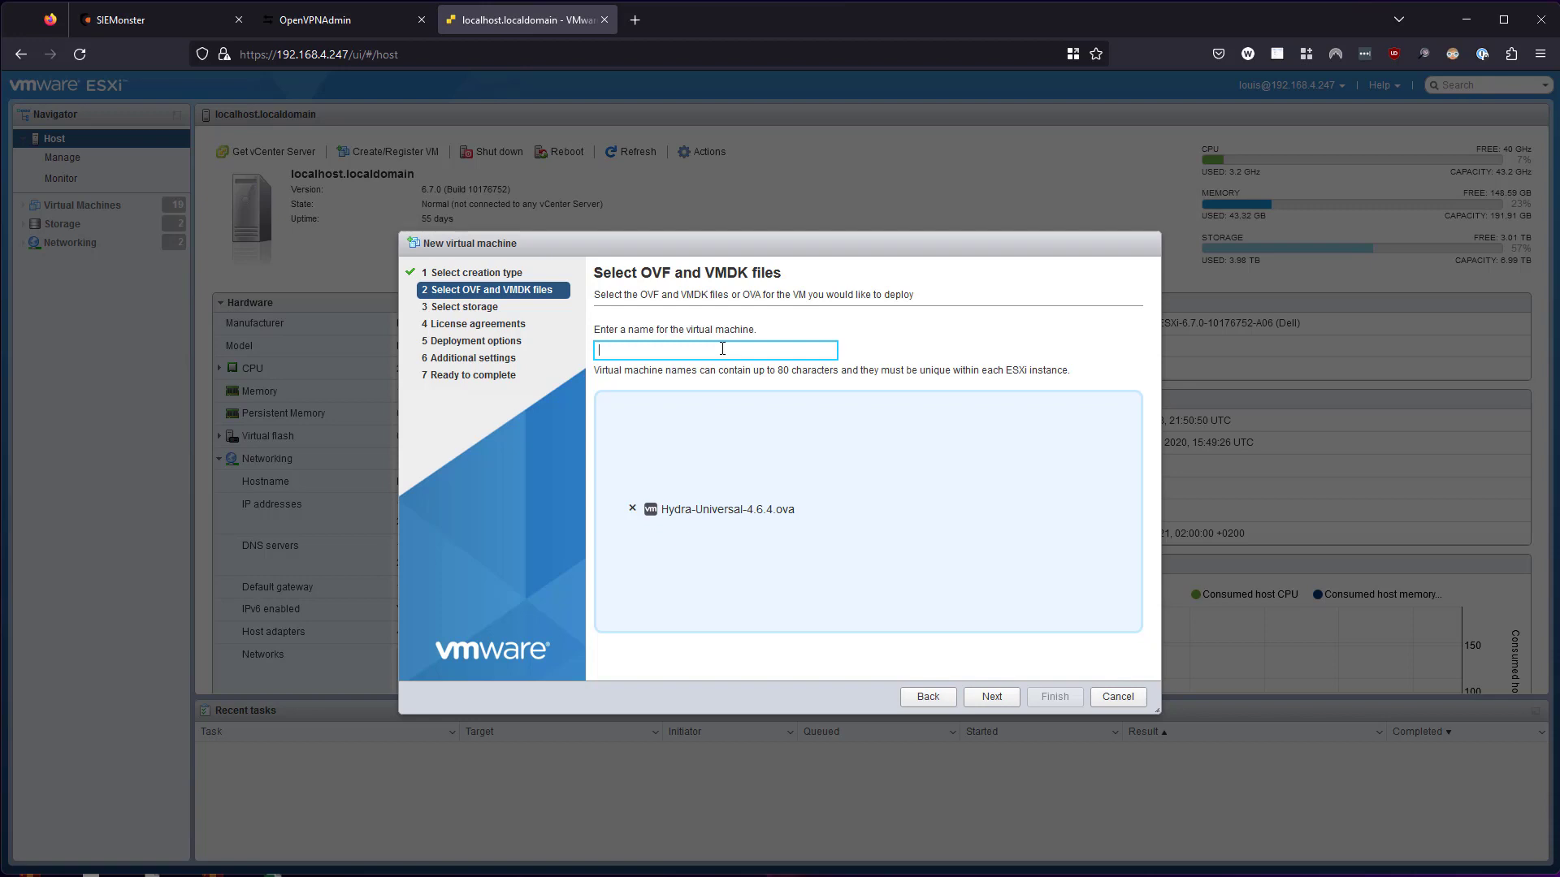
text(hydra-demo)
- Put it on datastore1, map VM Network, disable automatic power-on, and finish the deployment
click(992, 698)
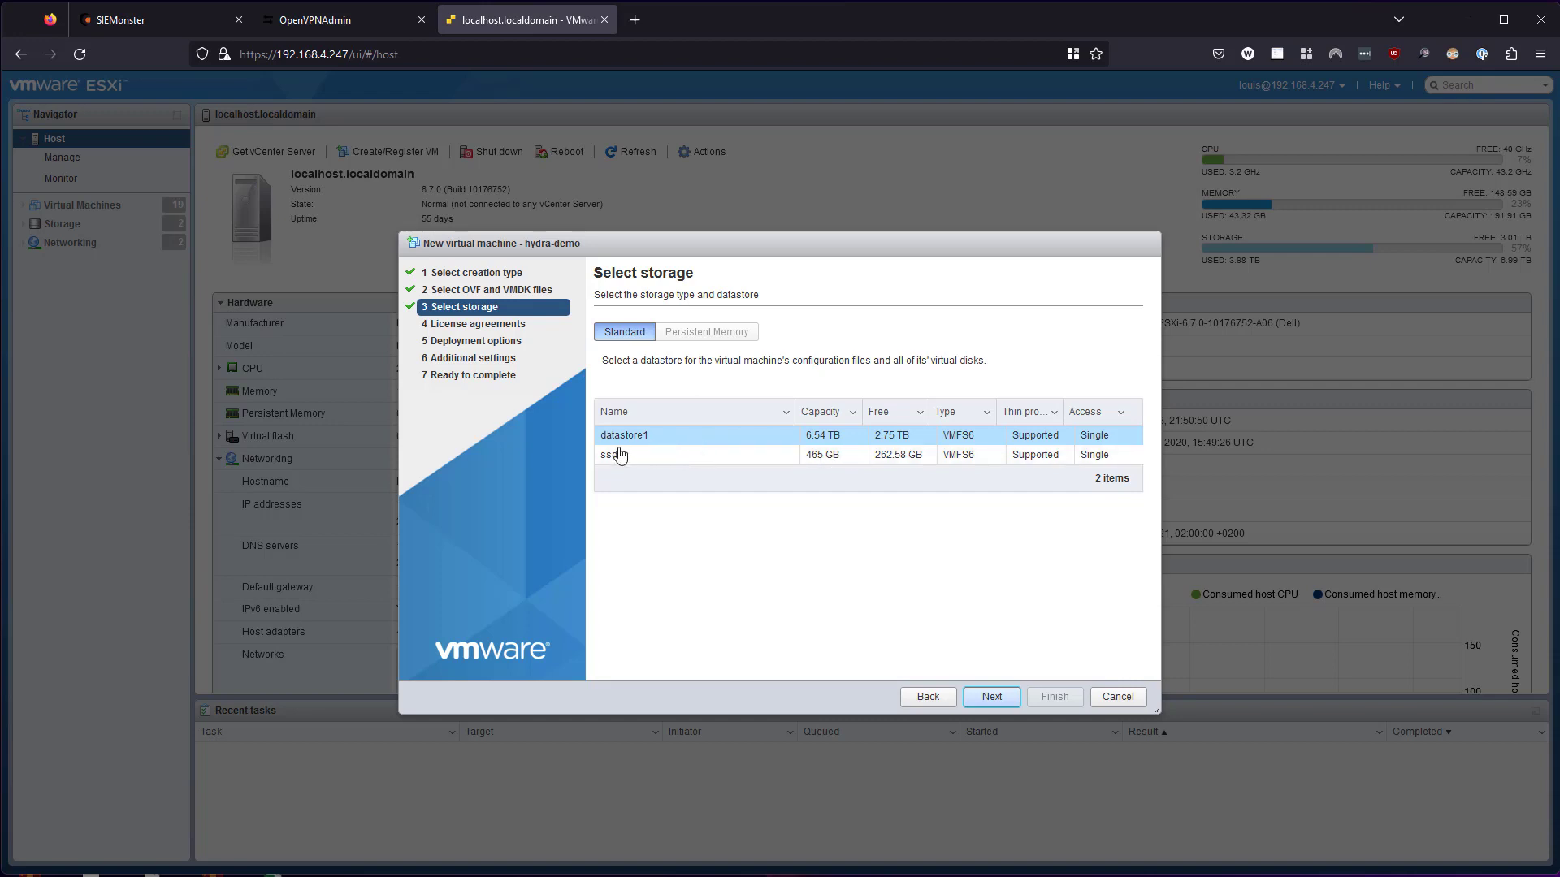
click(992, 697)
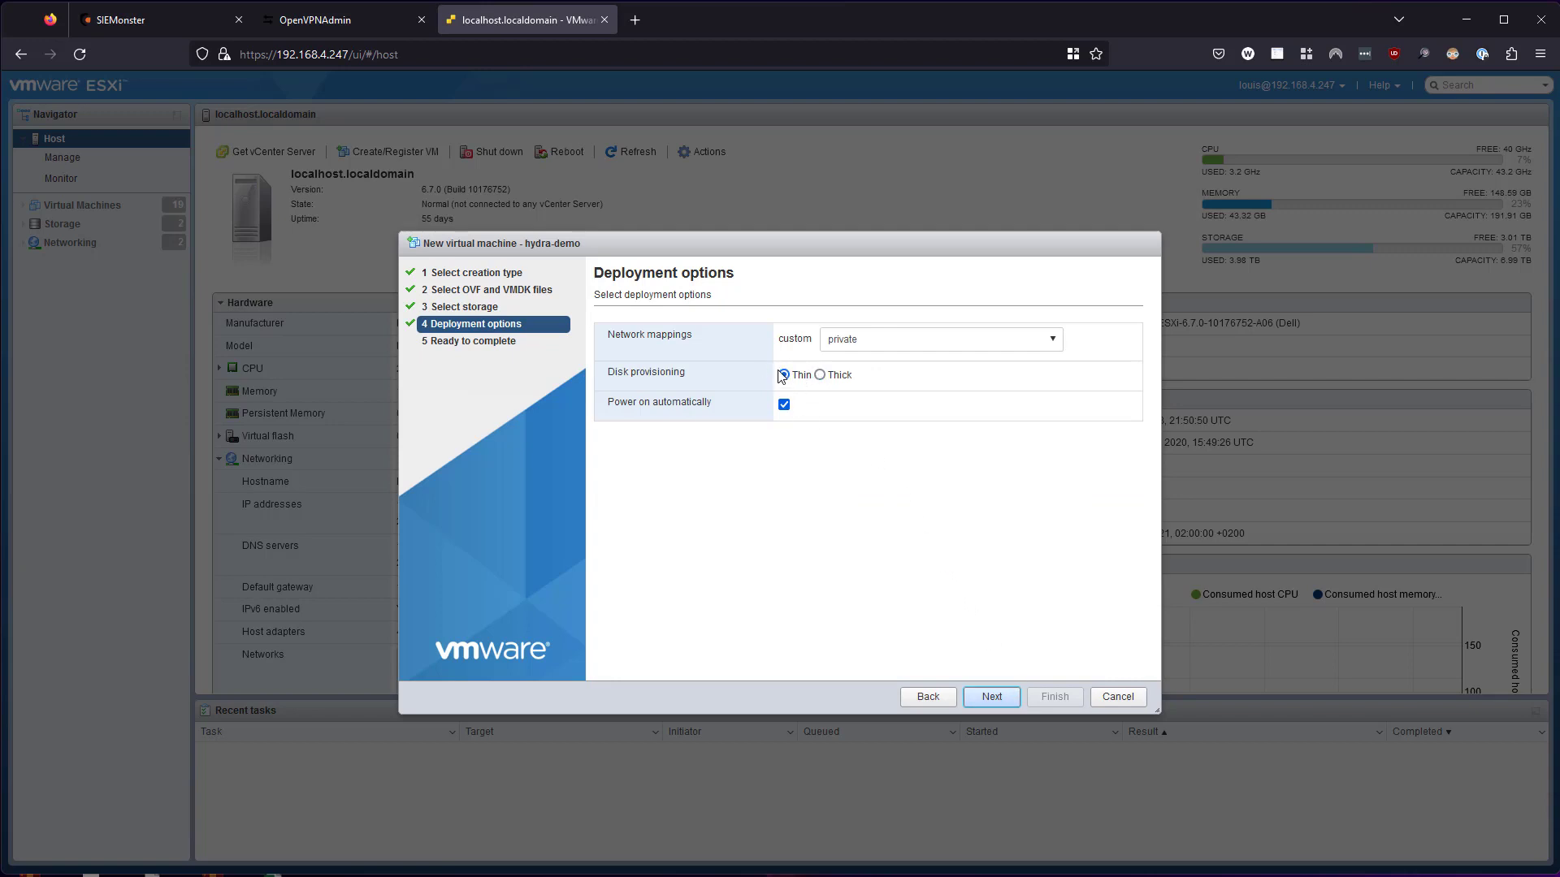
click(847, 341)
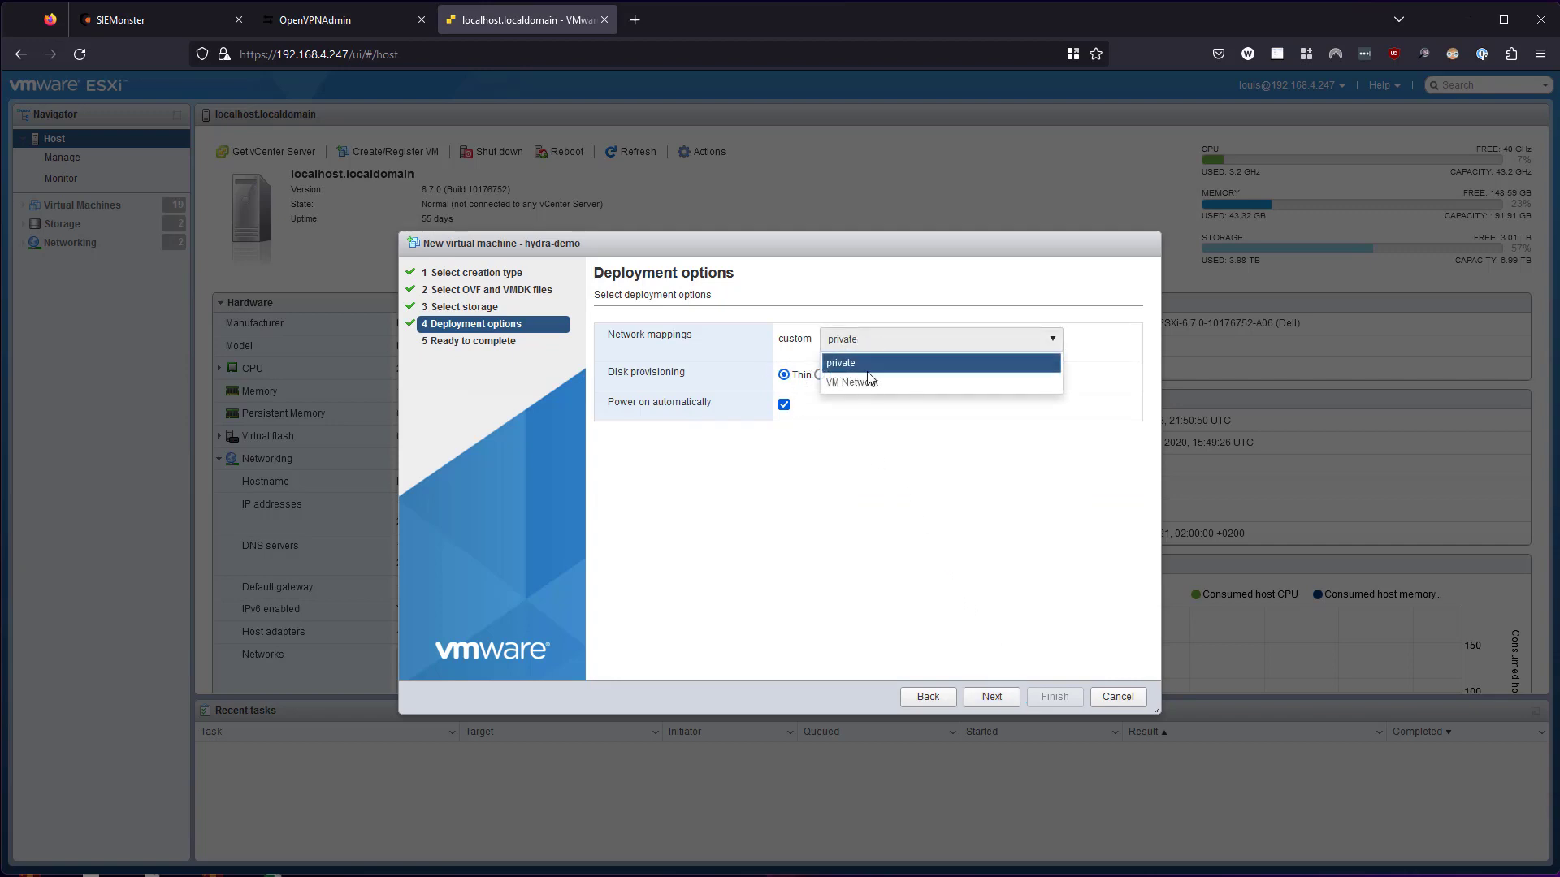
click(868, 383)
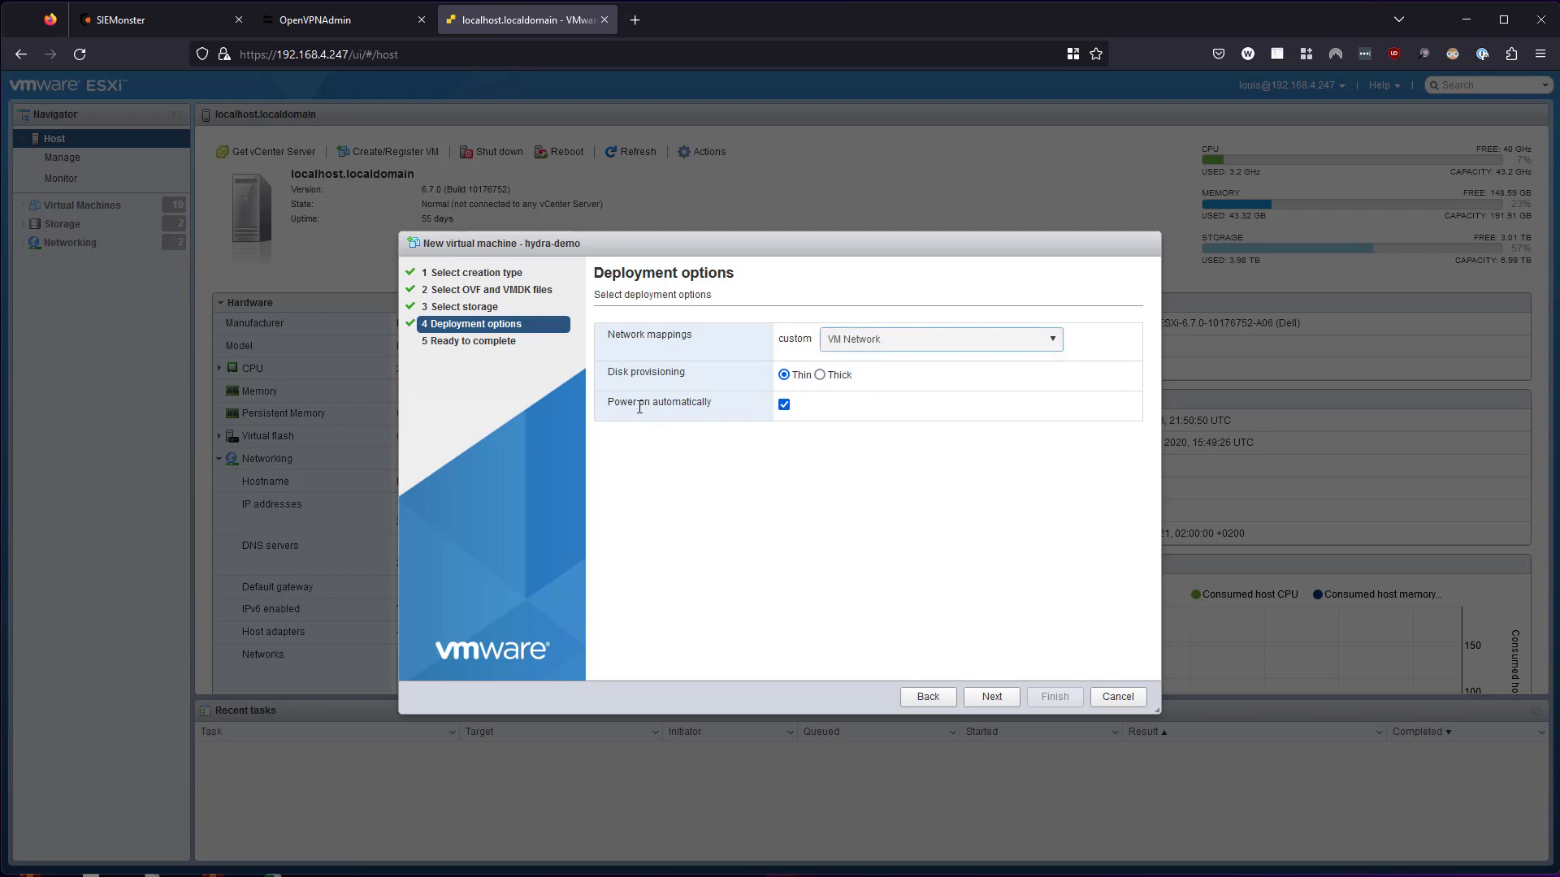
click(784, 404)
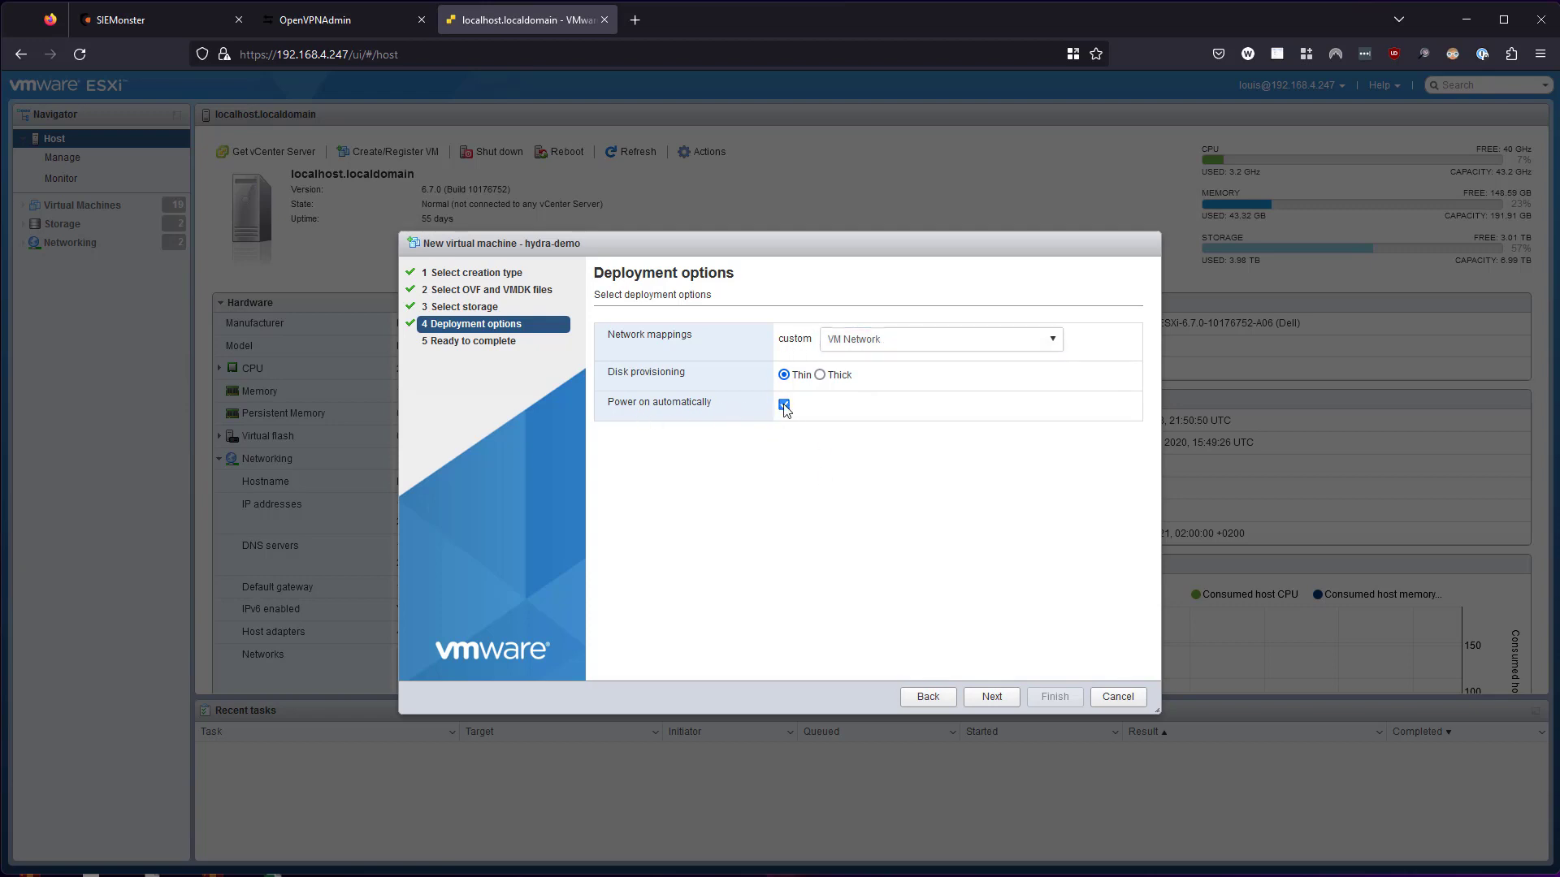
click(993, 698)
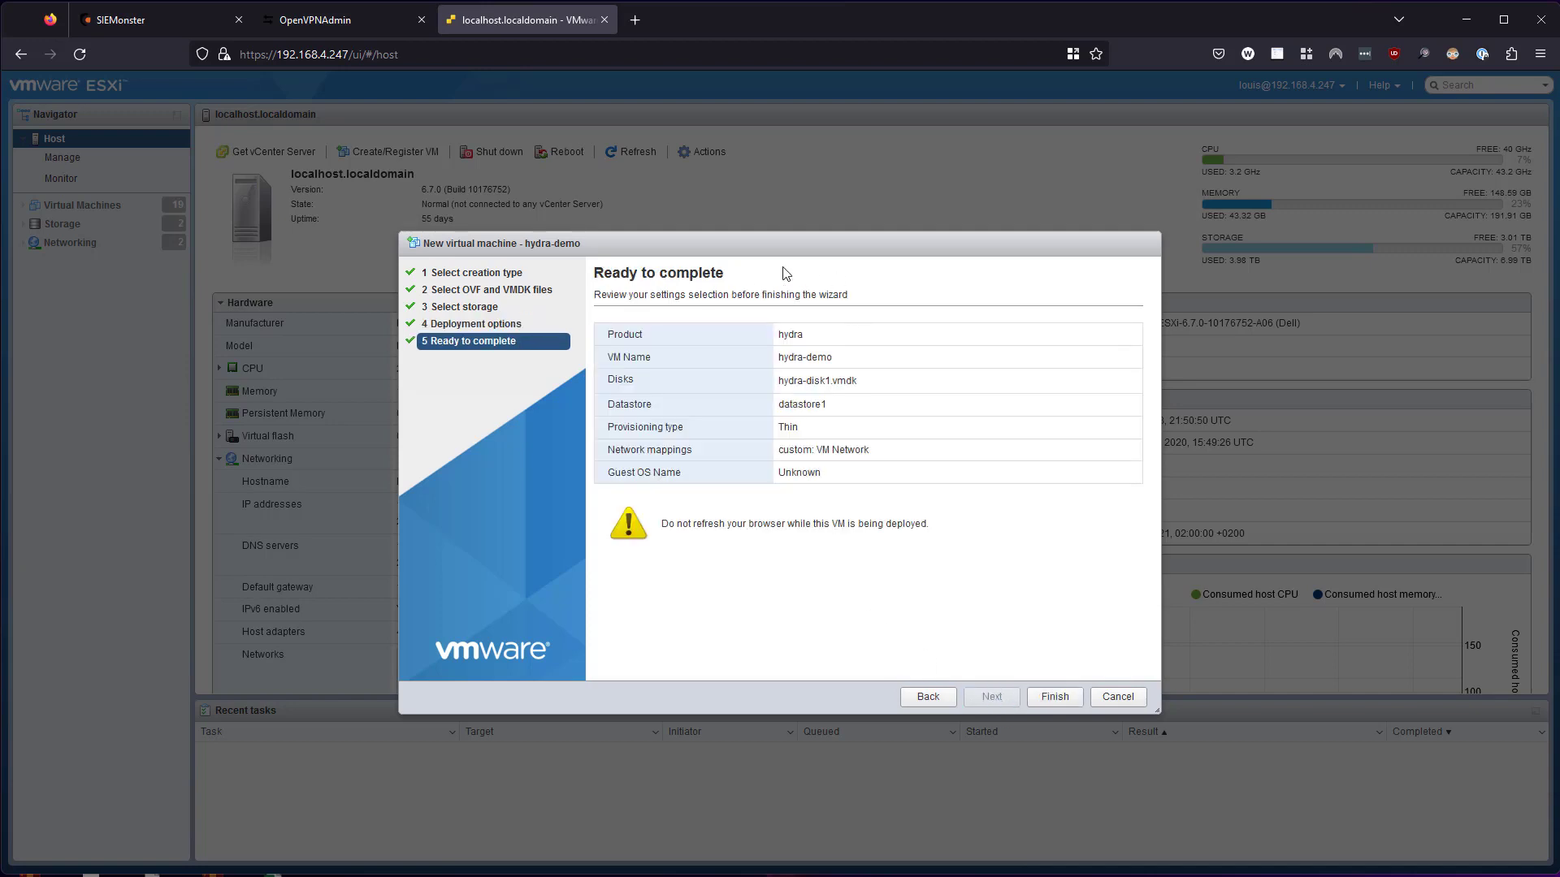
click(1061, 704)
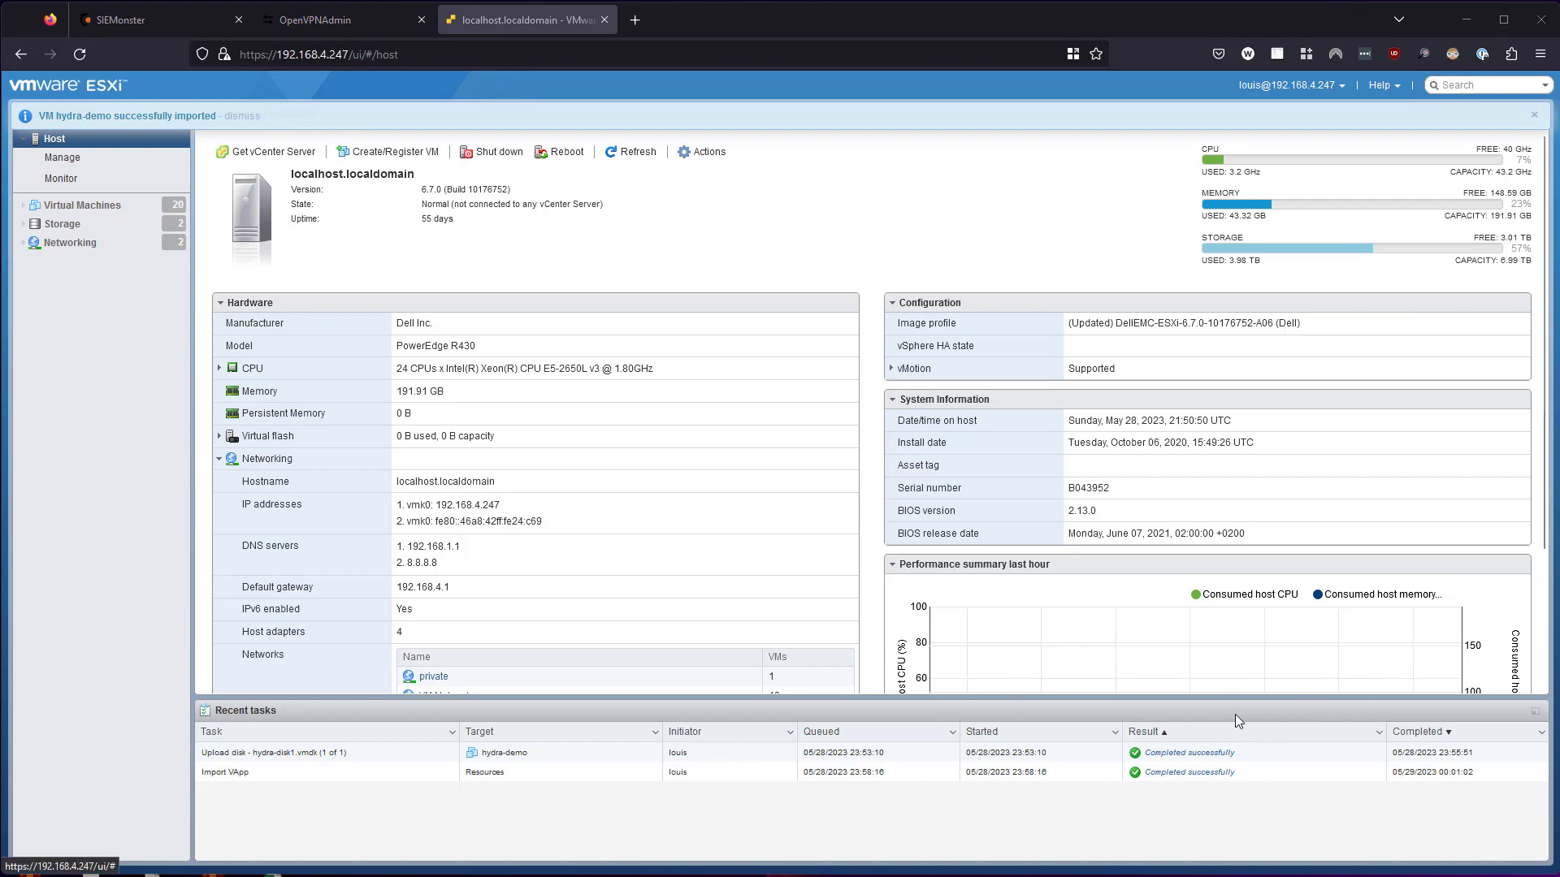
- Open hydra-demo from the Virtual Machines list and edit its hardware settings
click(81, 204)
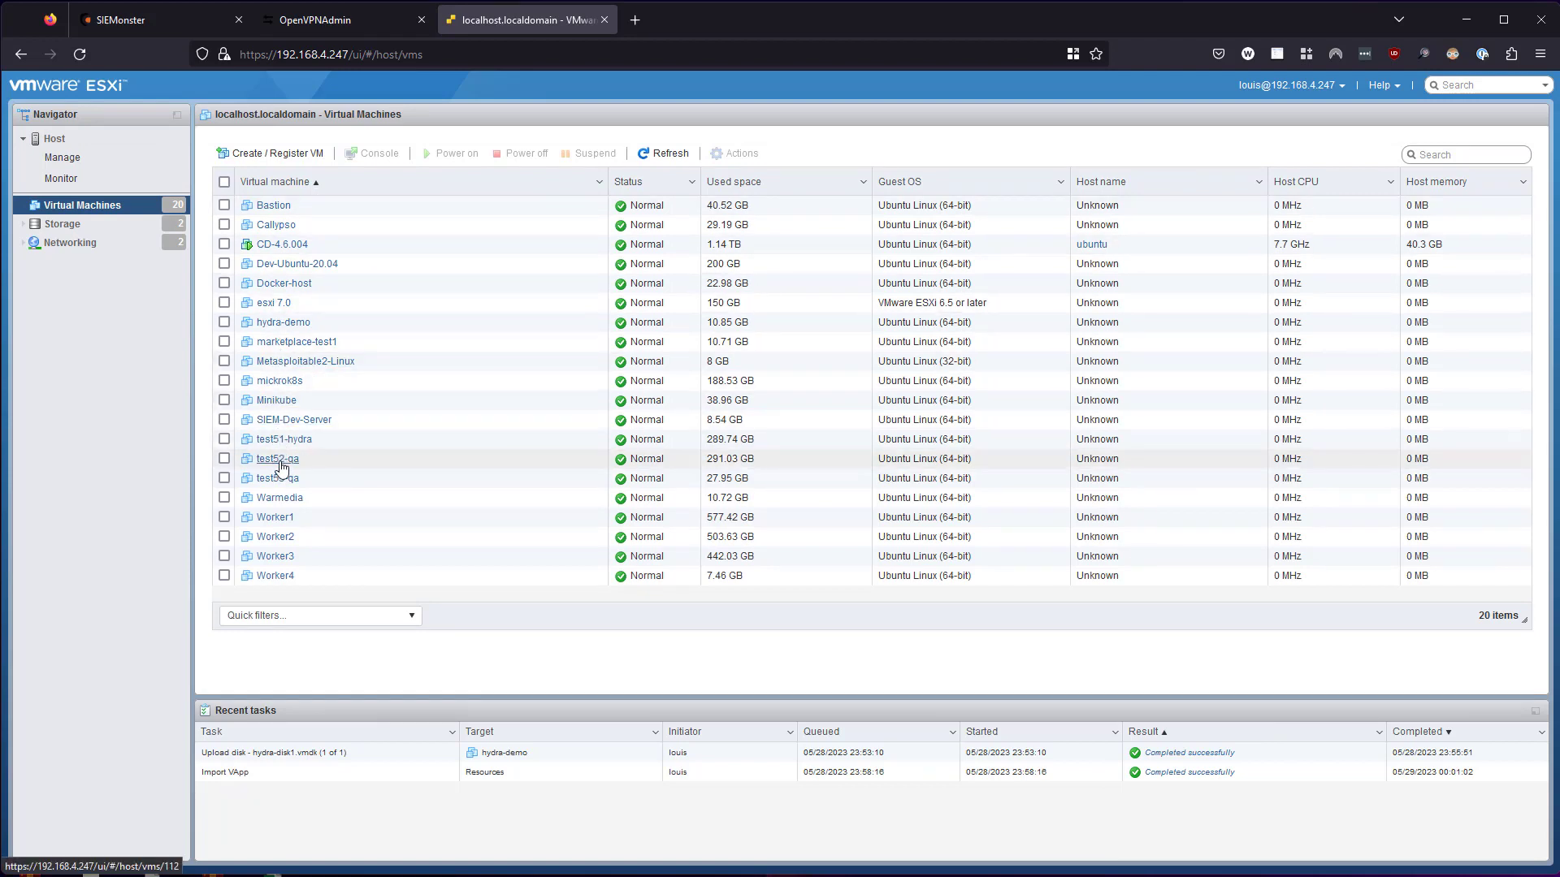
click(286, 323)
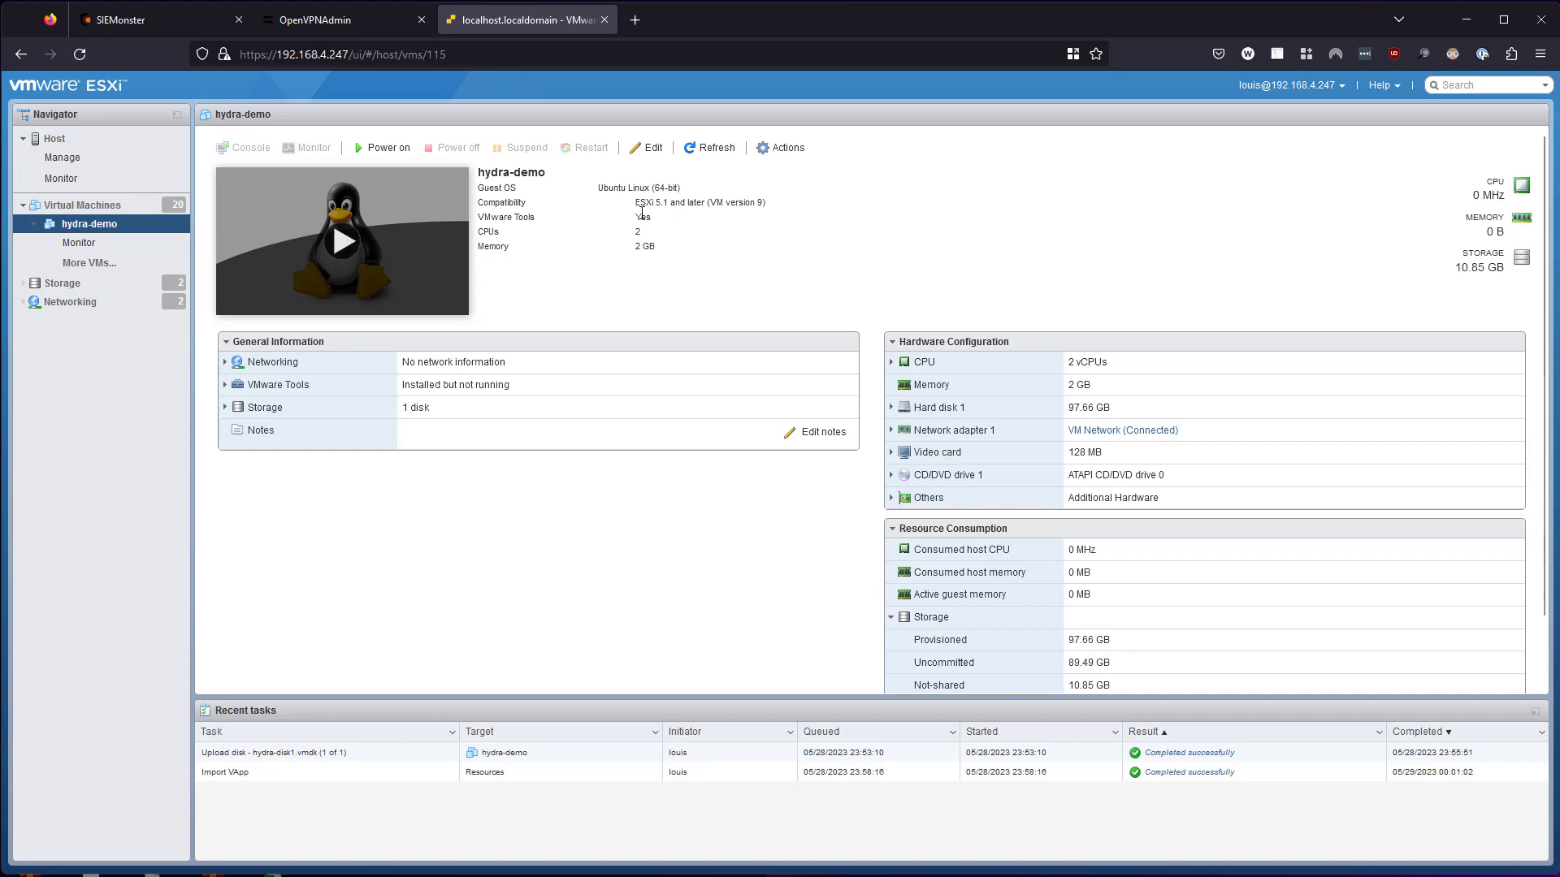
click(650, 147)
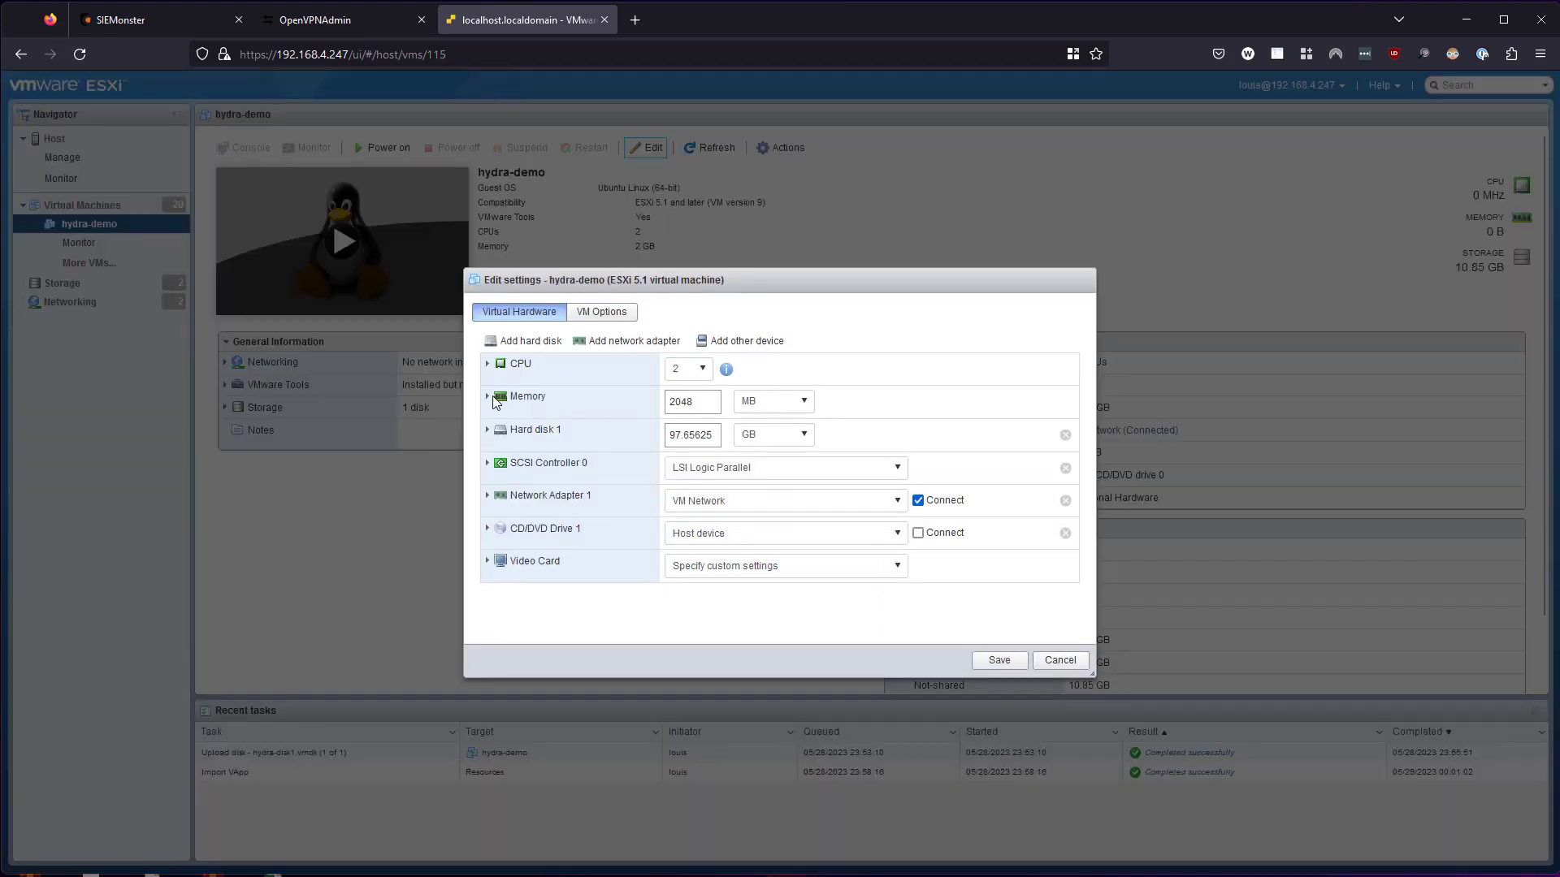
- Set hydra-demo's memory to 16 GB and its CPU count to 8
click(487, 398)
double_click(704, 424)
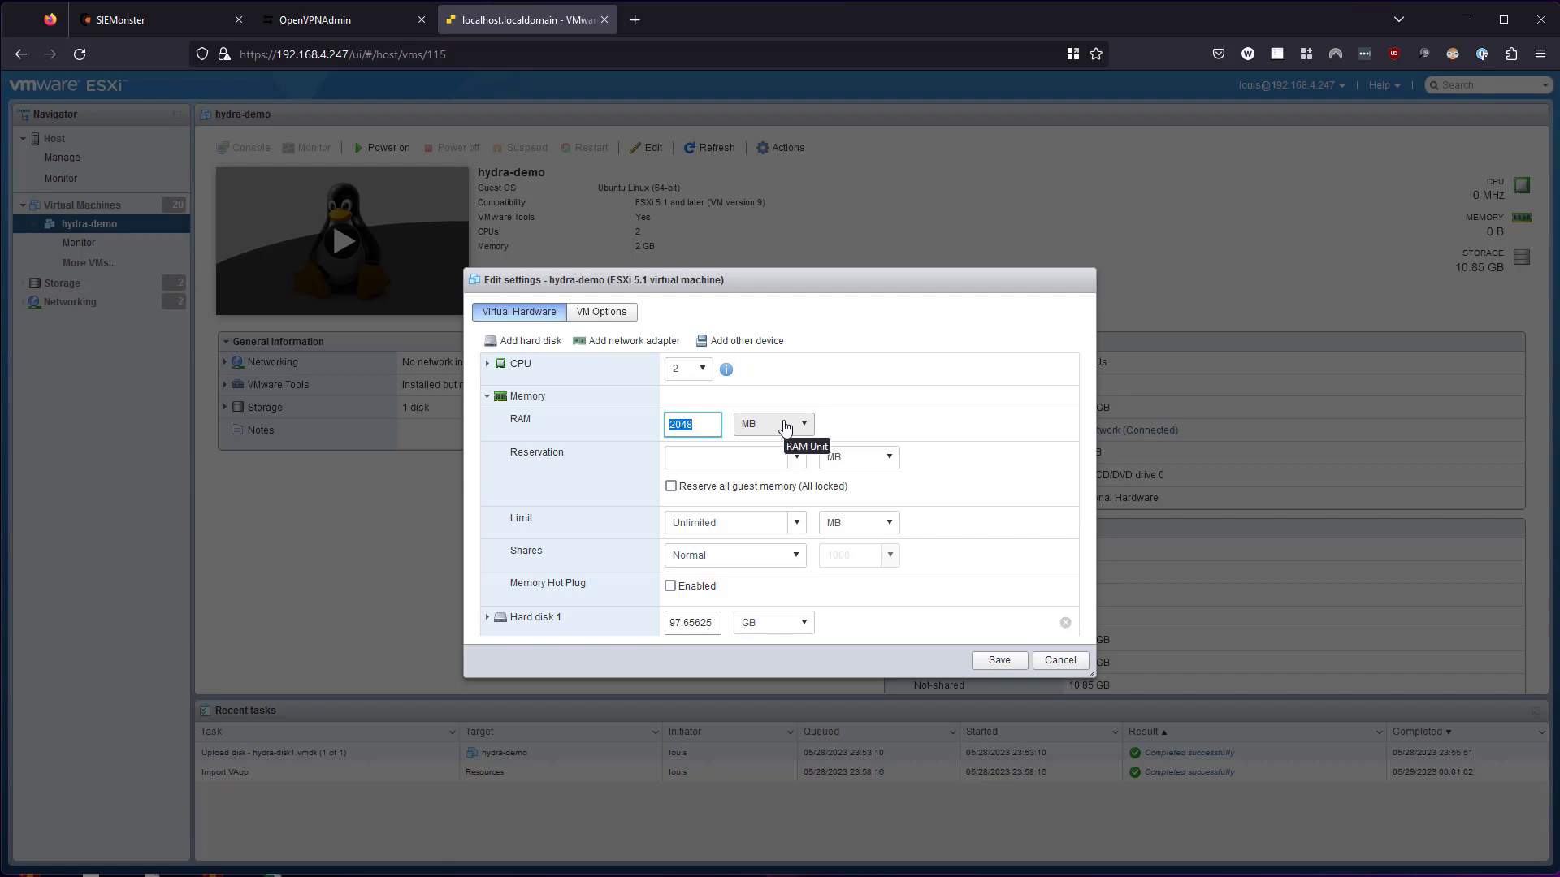
text(16)
click(785, 424)
click(756, 468)
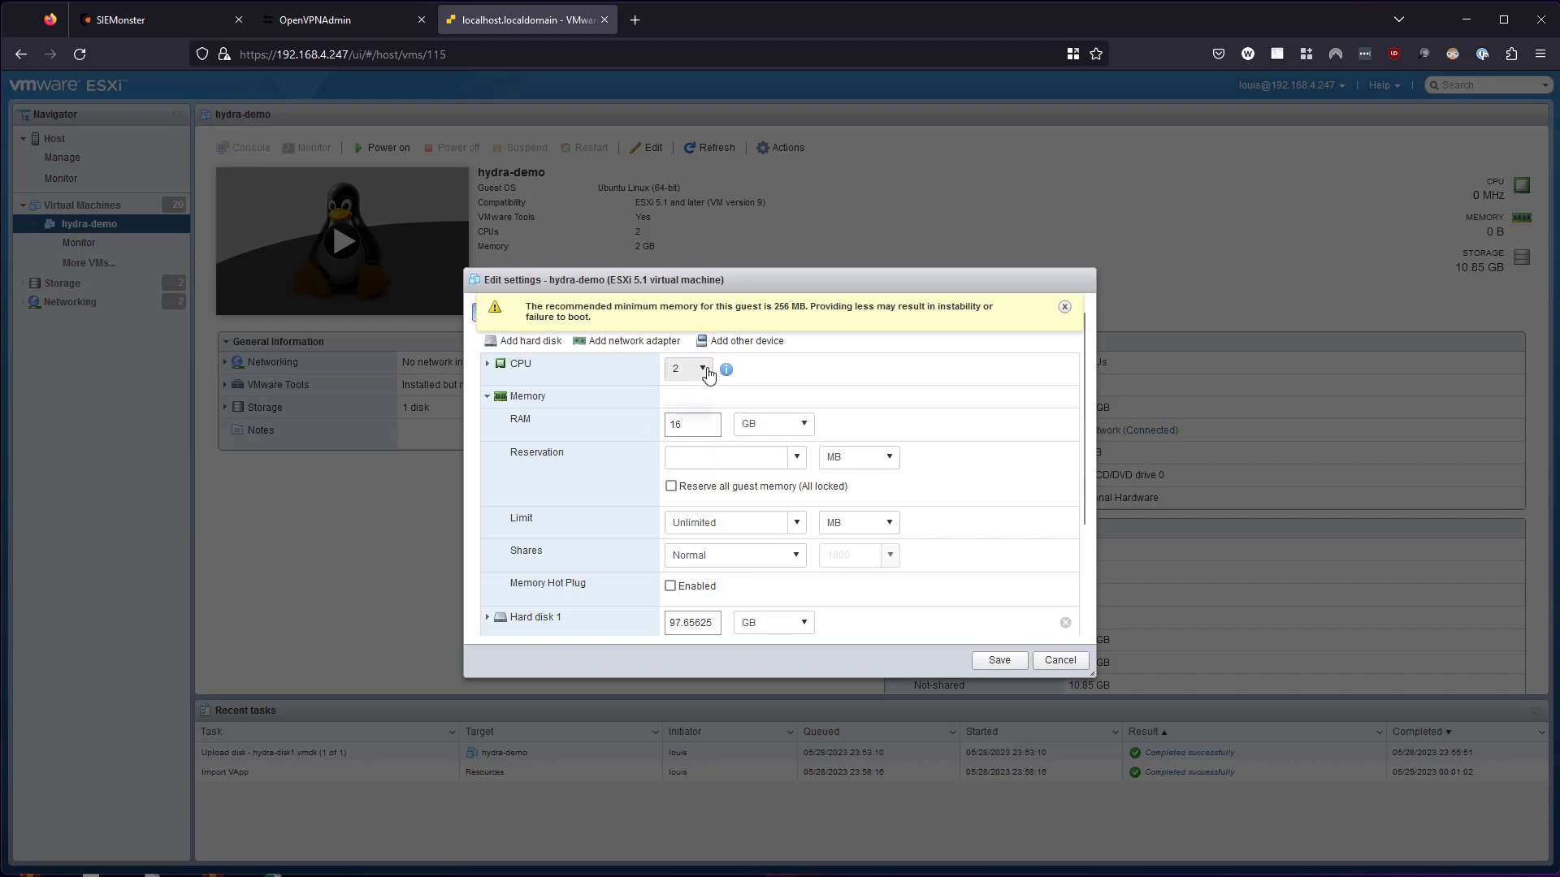
click(703, 369)
click(681, 526)
click(1064, 306)
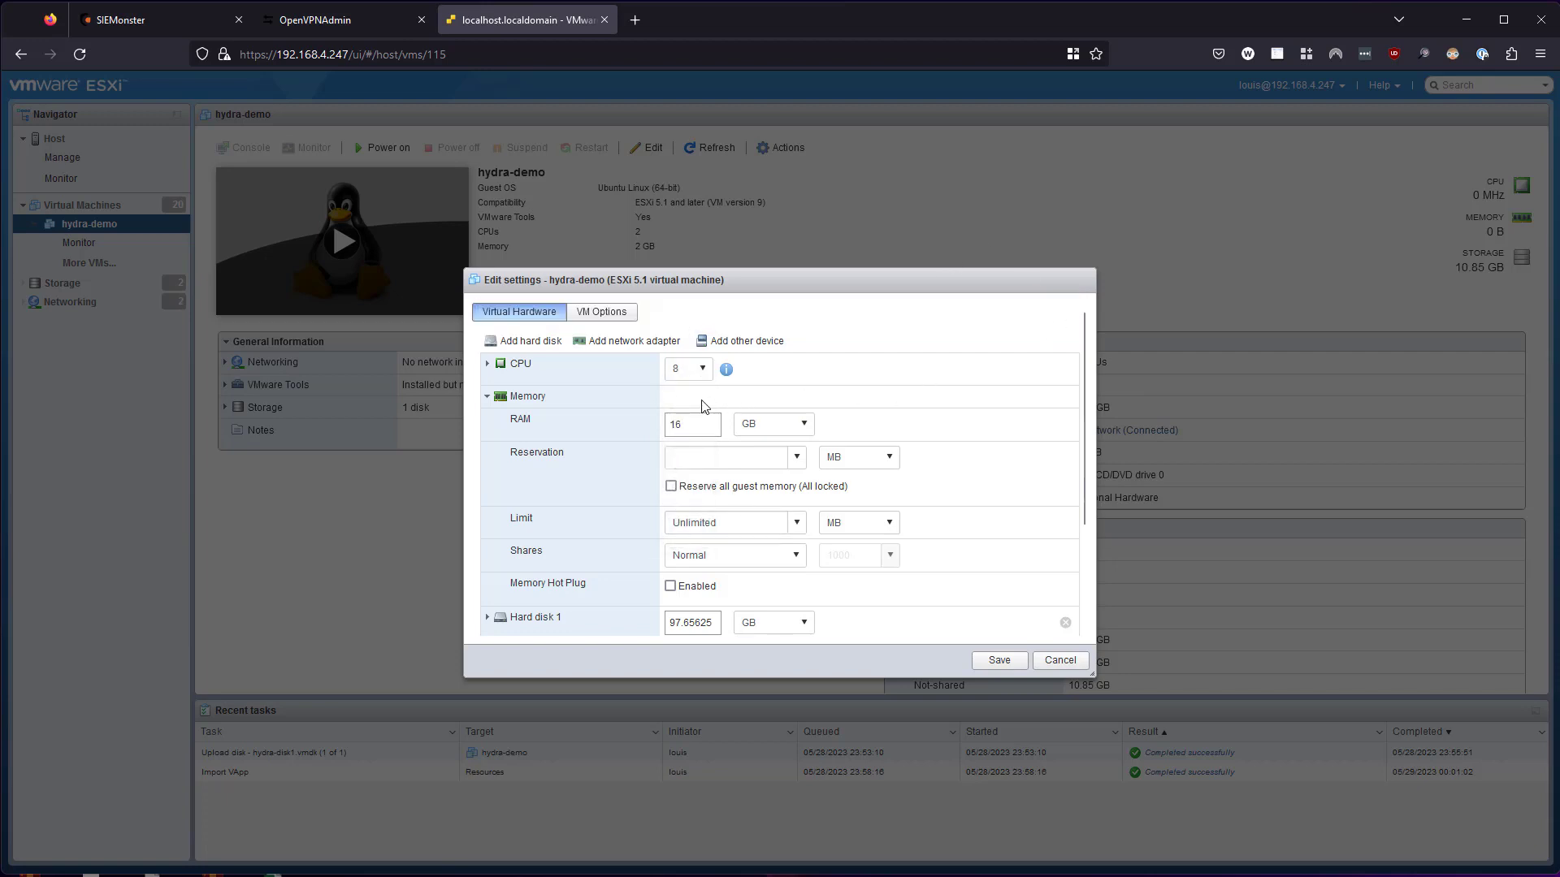
- Resize Hard disk 1 to 250 GB and save the settings
scroll(763, 376, down, 1)
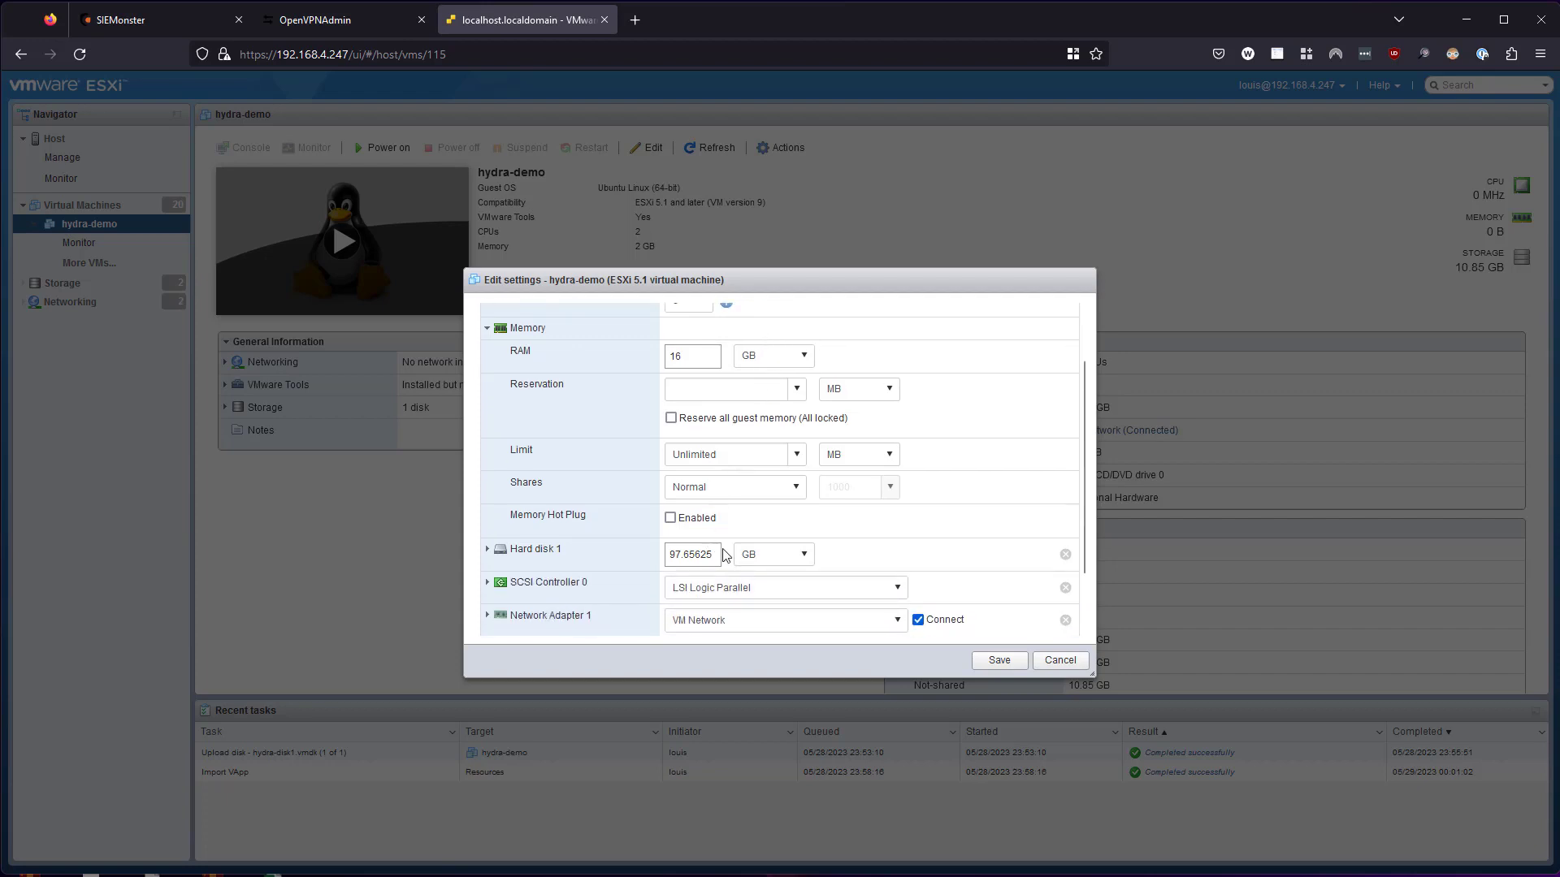
double_click(713, 553)
text(250)
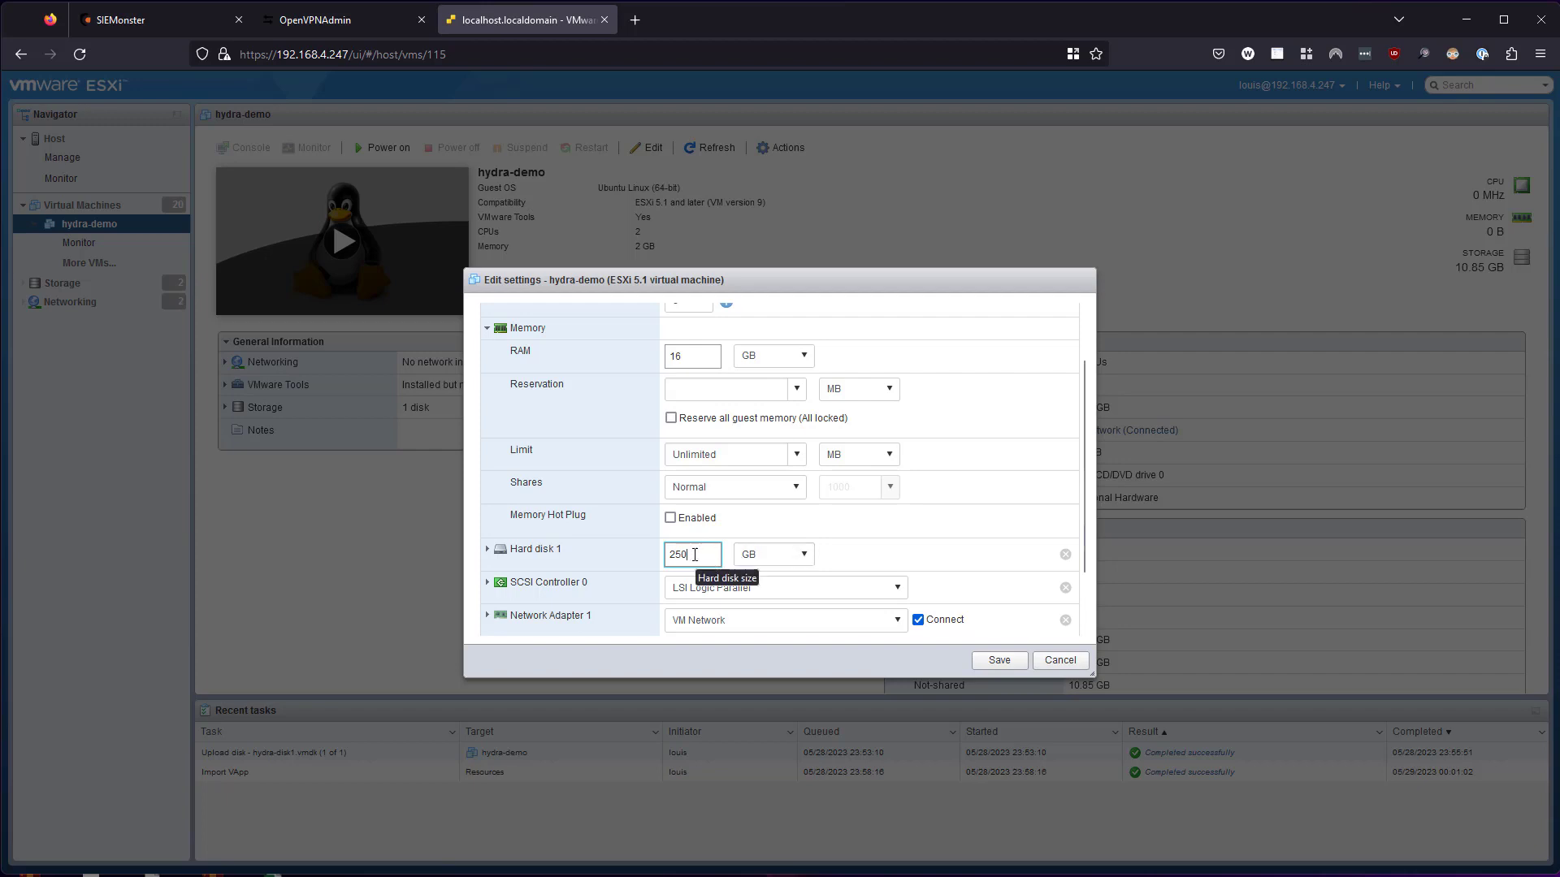
key(ctrl+a)
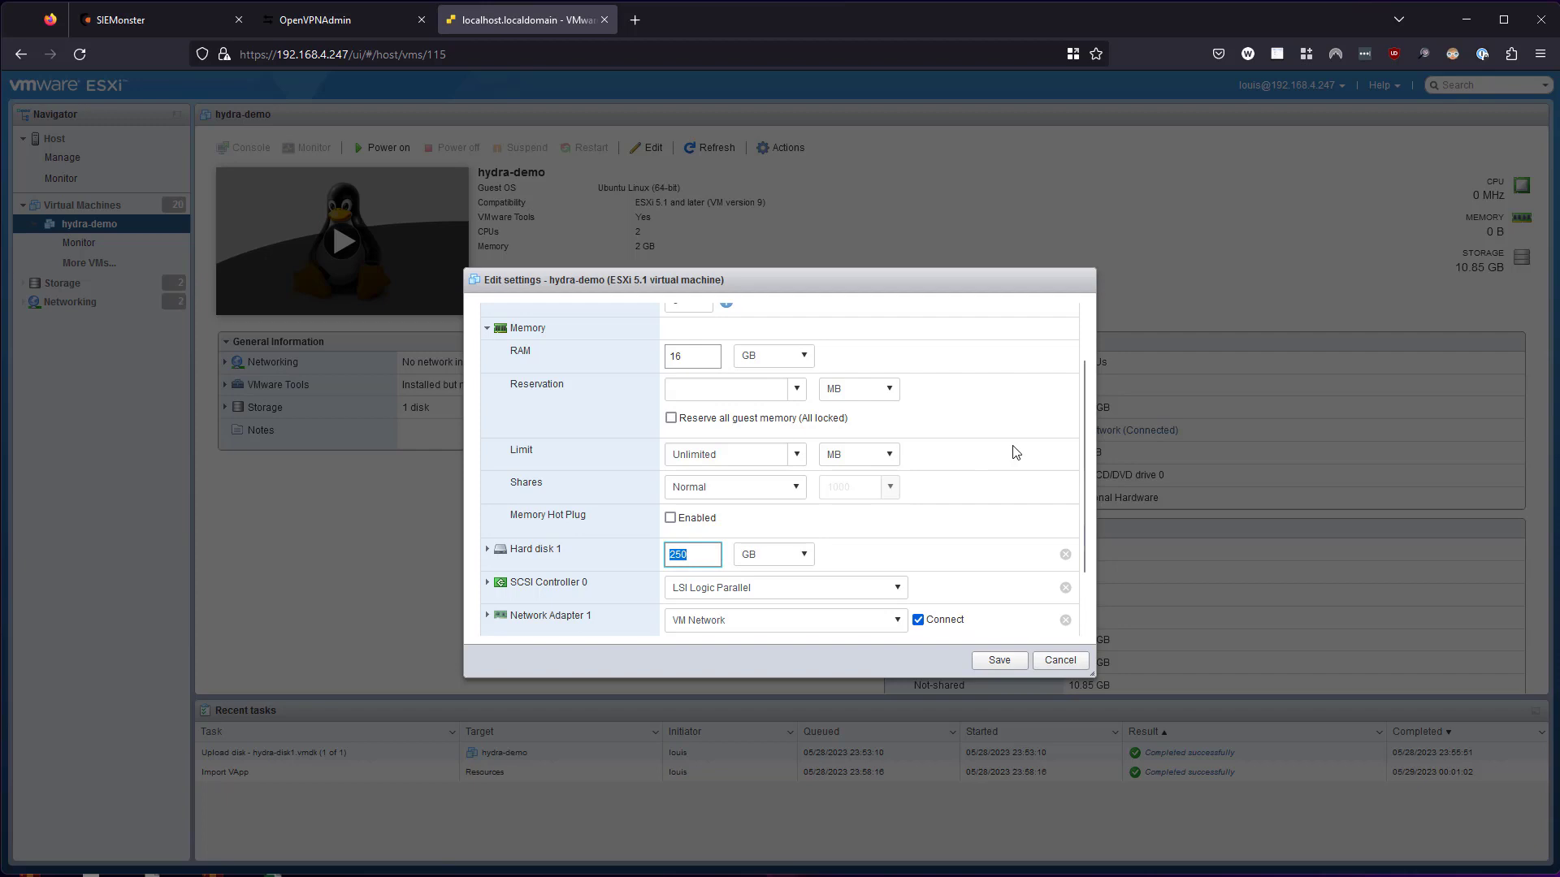
scroll(819, 492, up, 2)
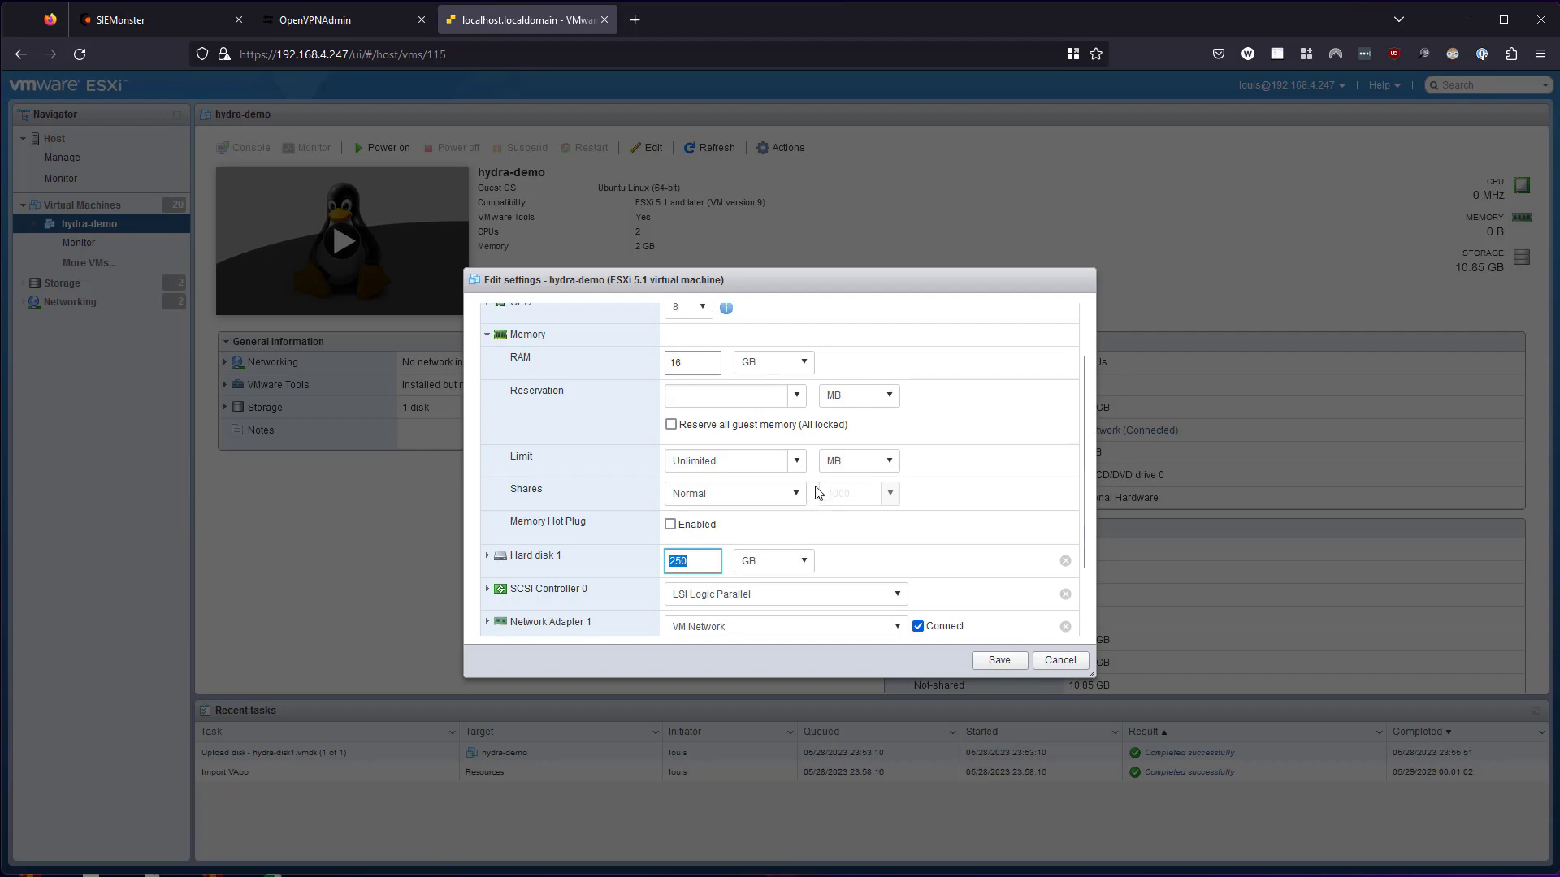
scroll(819, 492, down, 4)
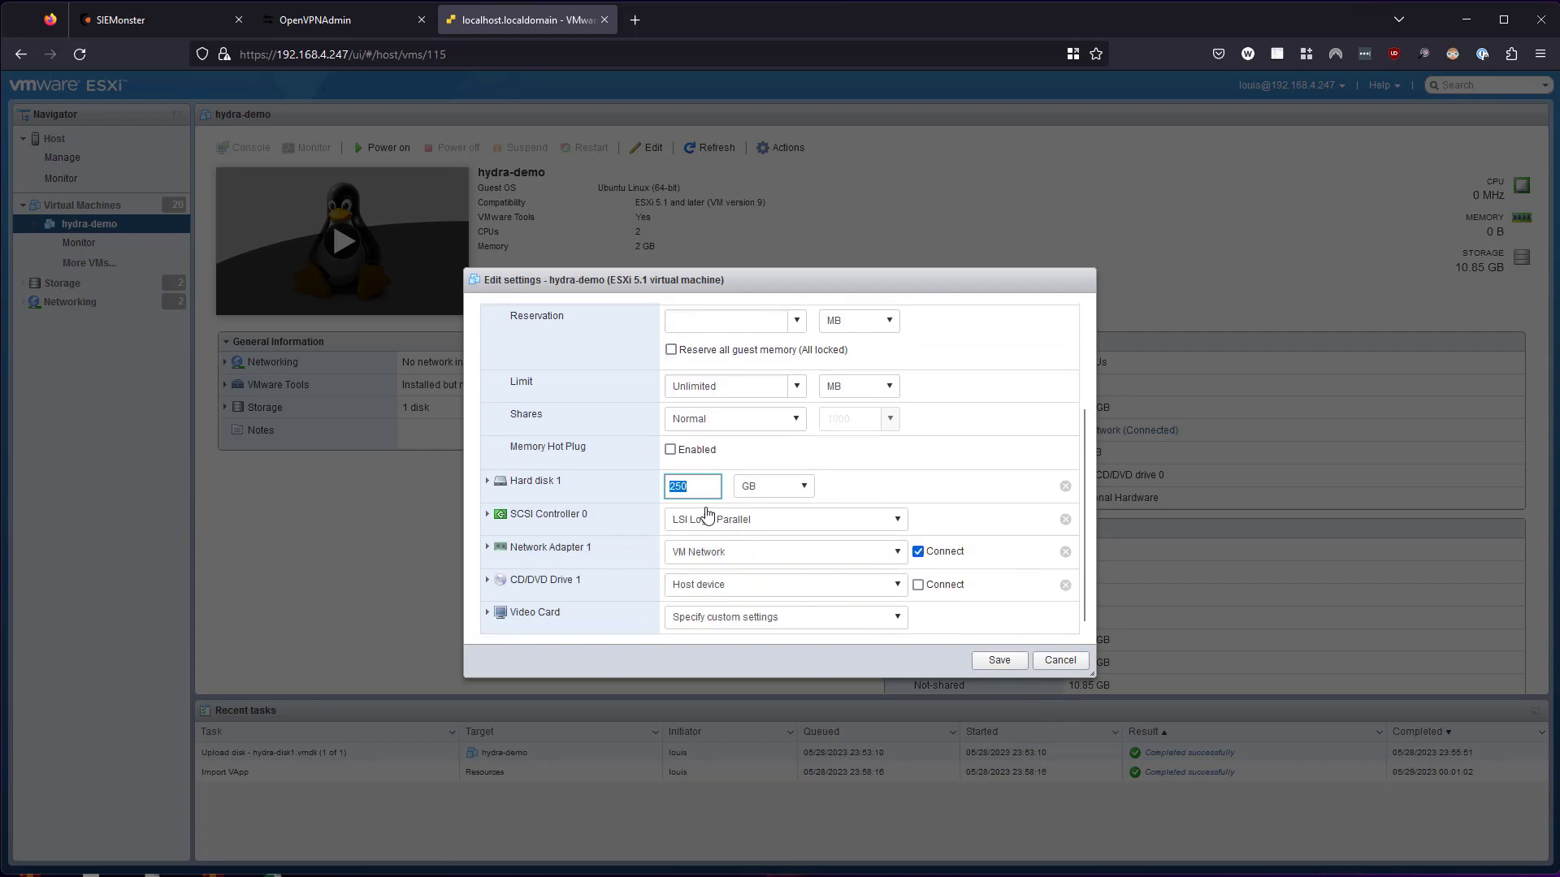
click(997, 660)
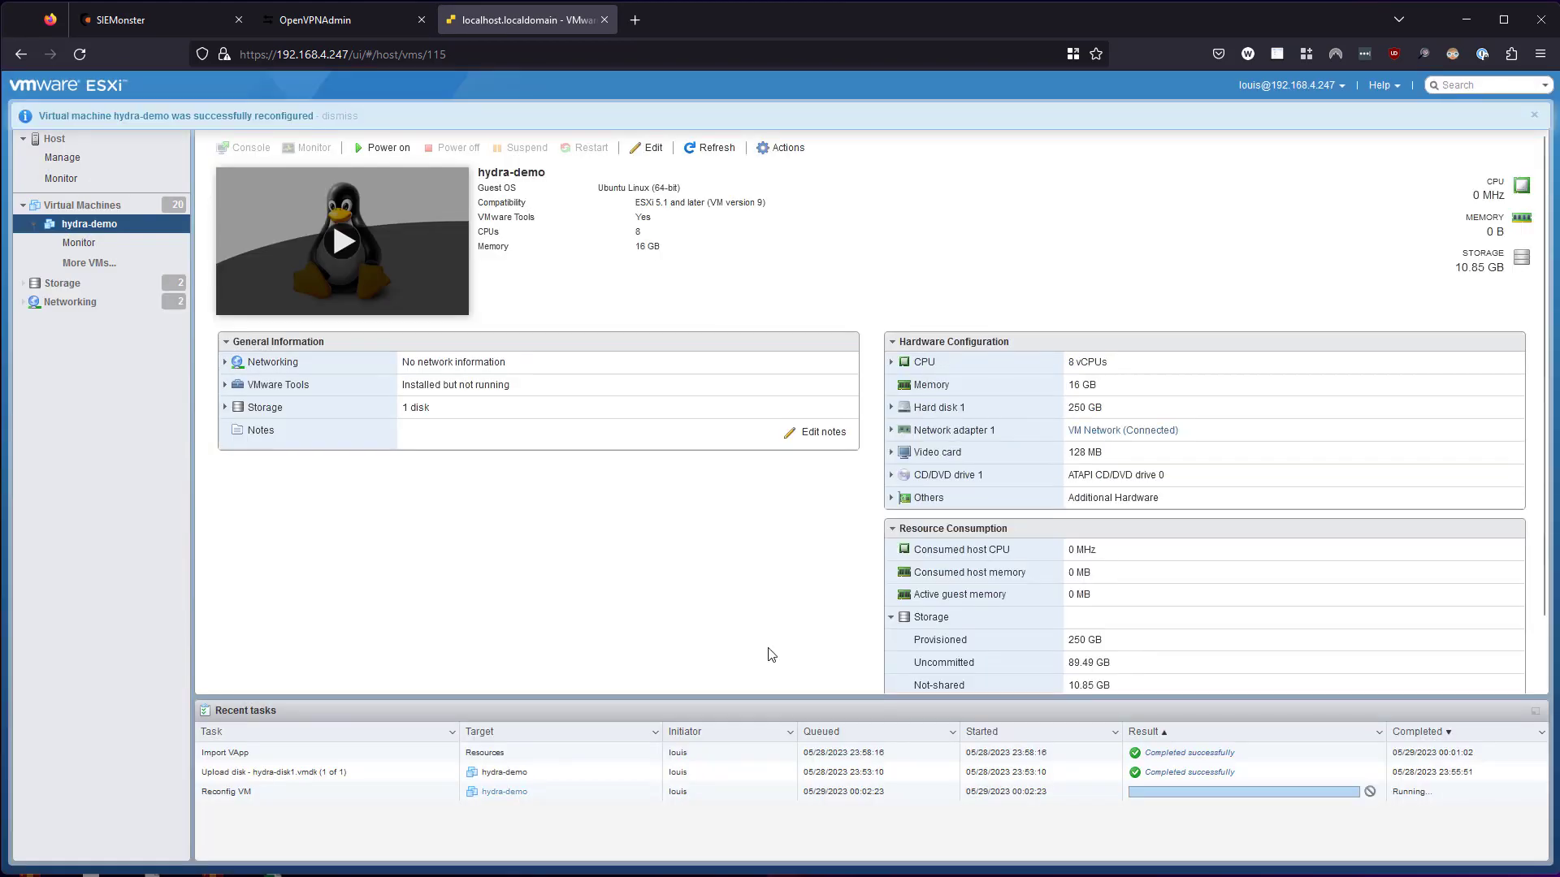
- Power on hydra-demo and open its console
click(386, 151)
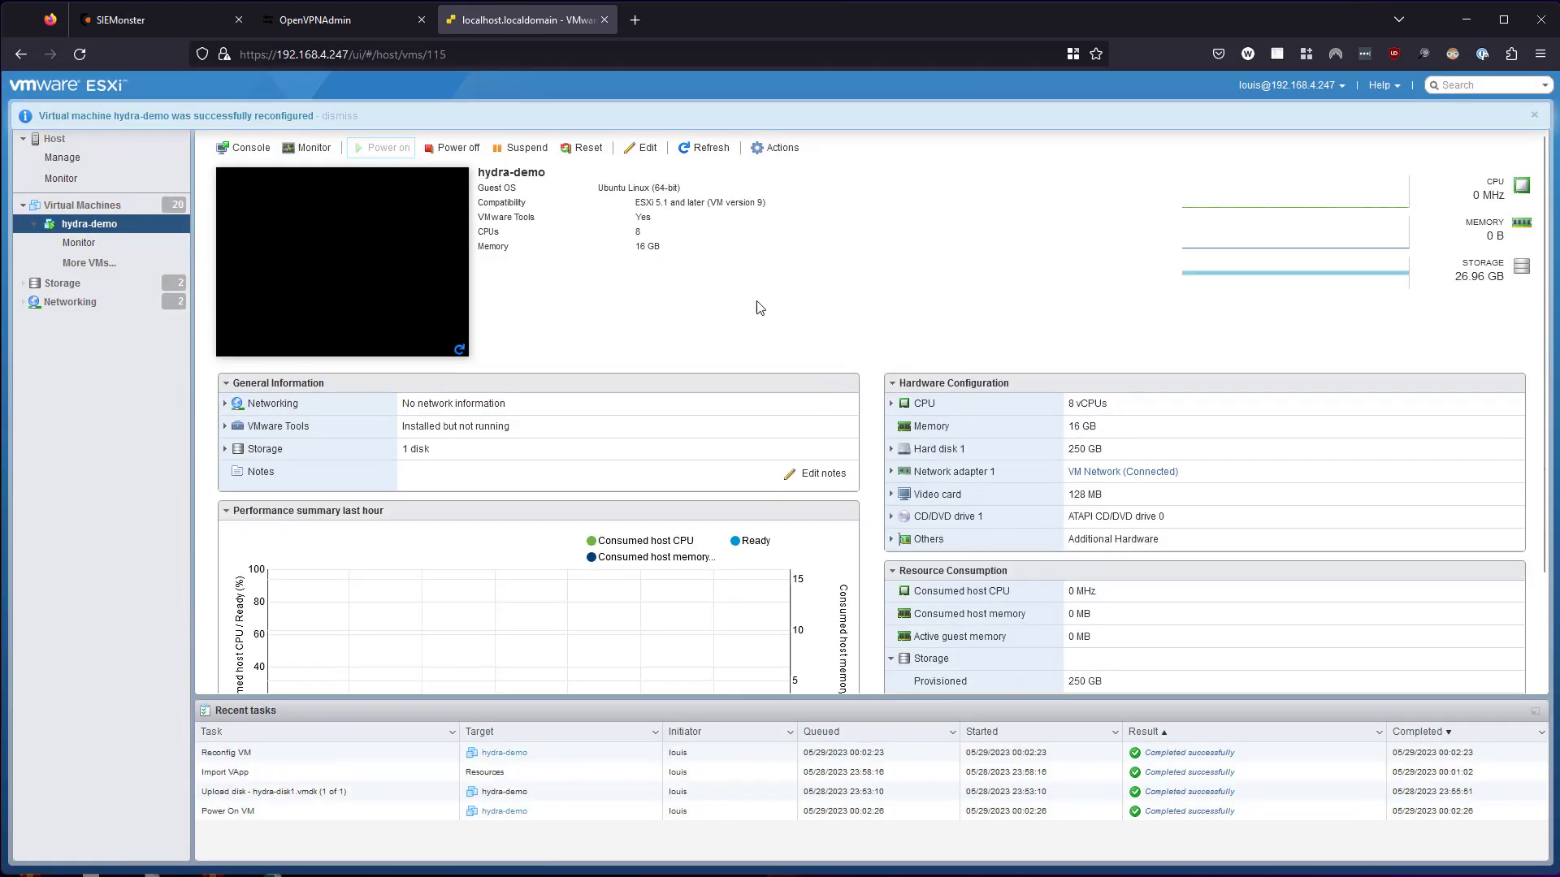
click(386, 300)
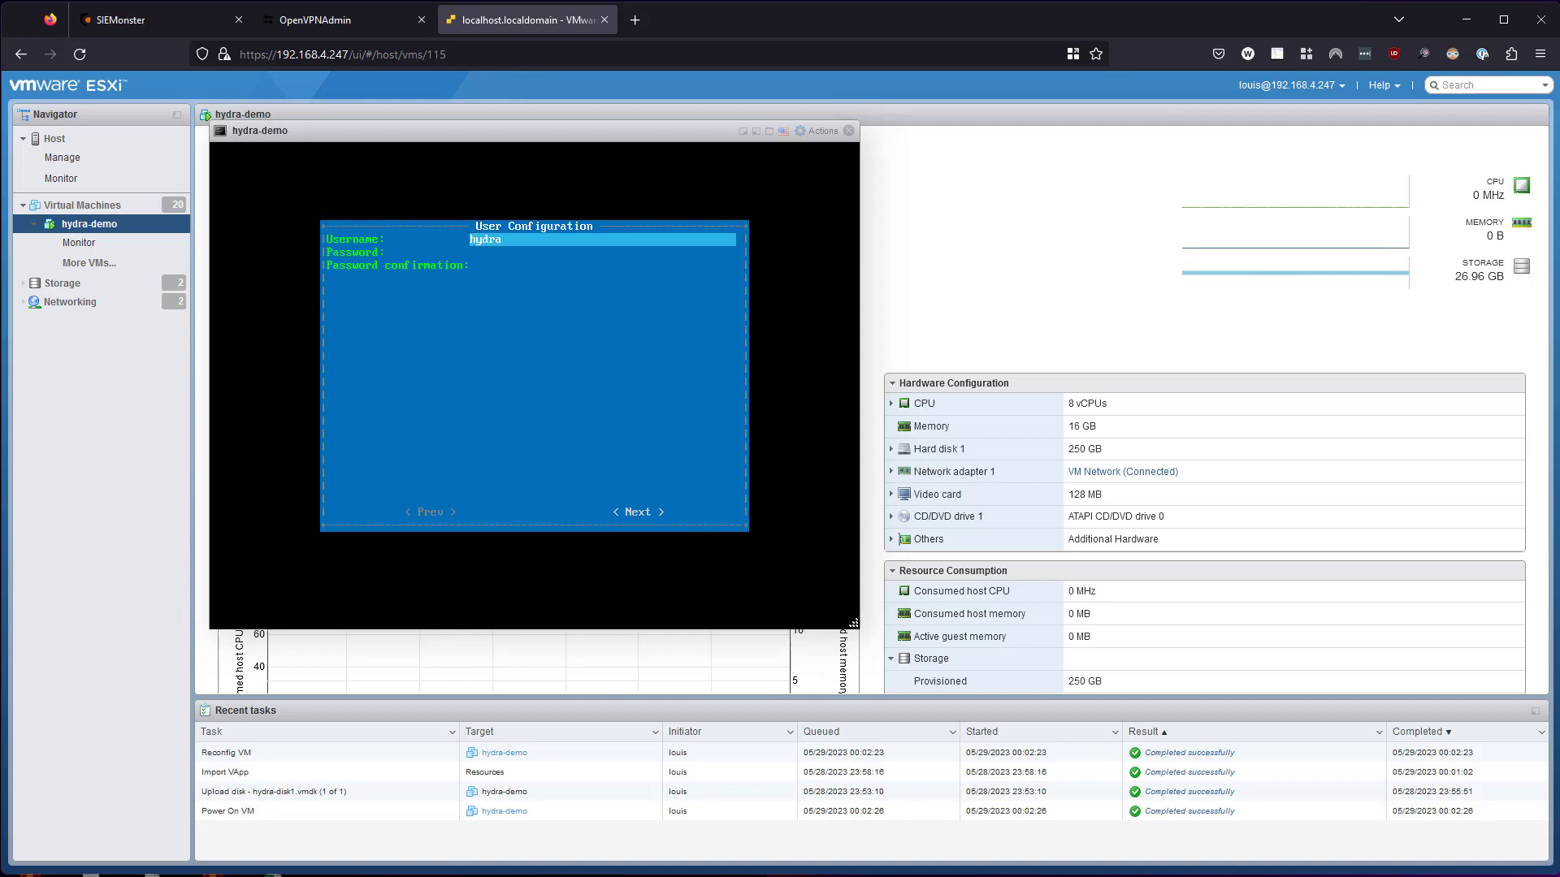
- Enter and confirm the password for user hydra, then advance to Network Configuration
click(473, 253)
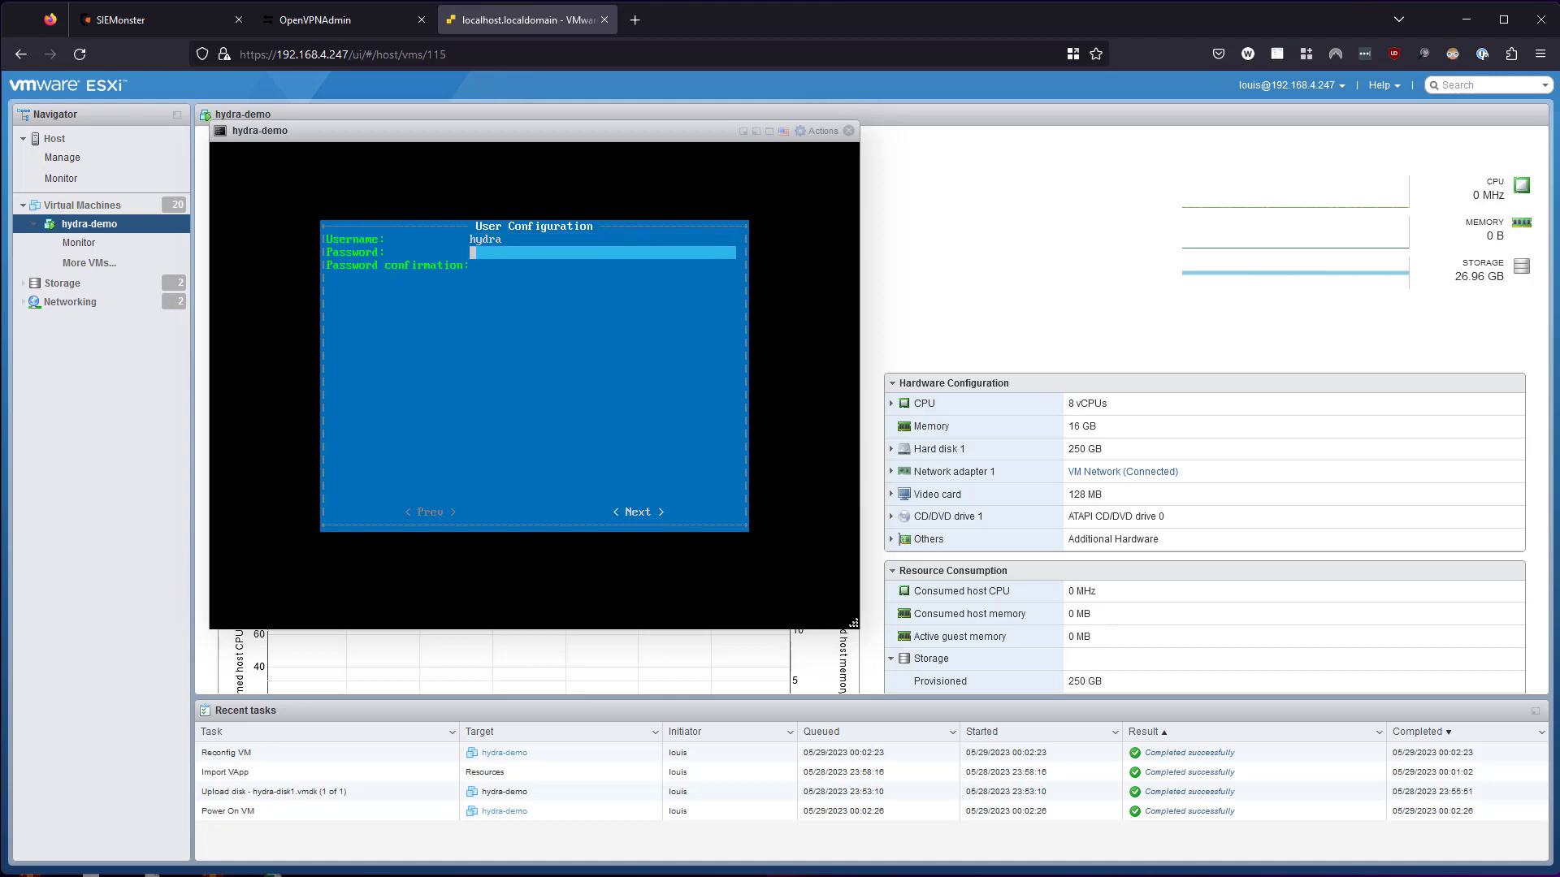
text(**********)
key(Return)
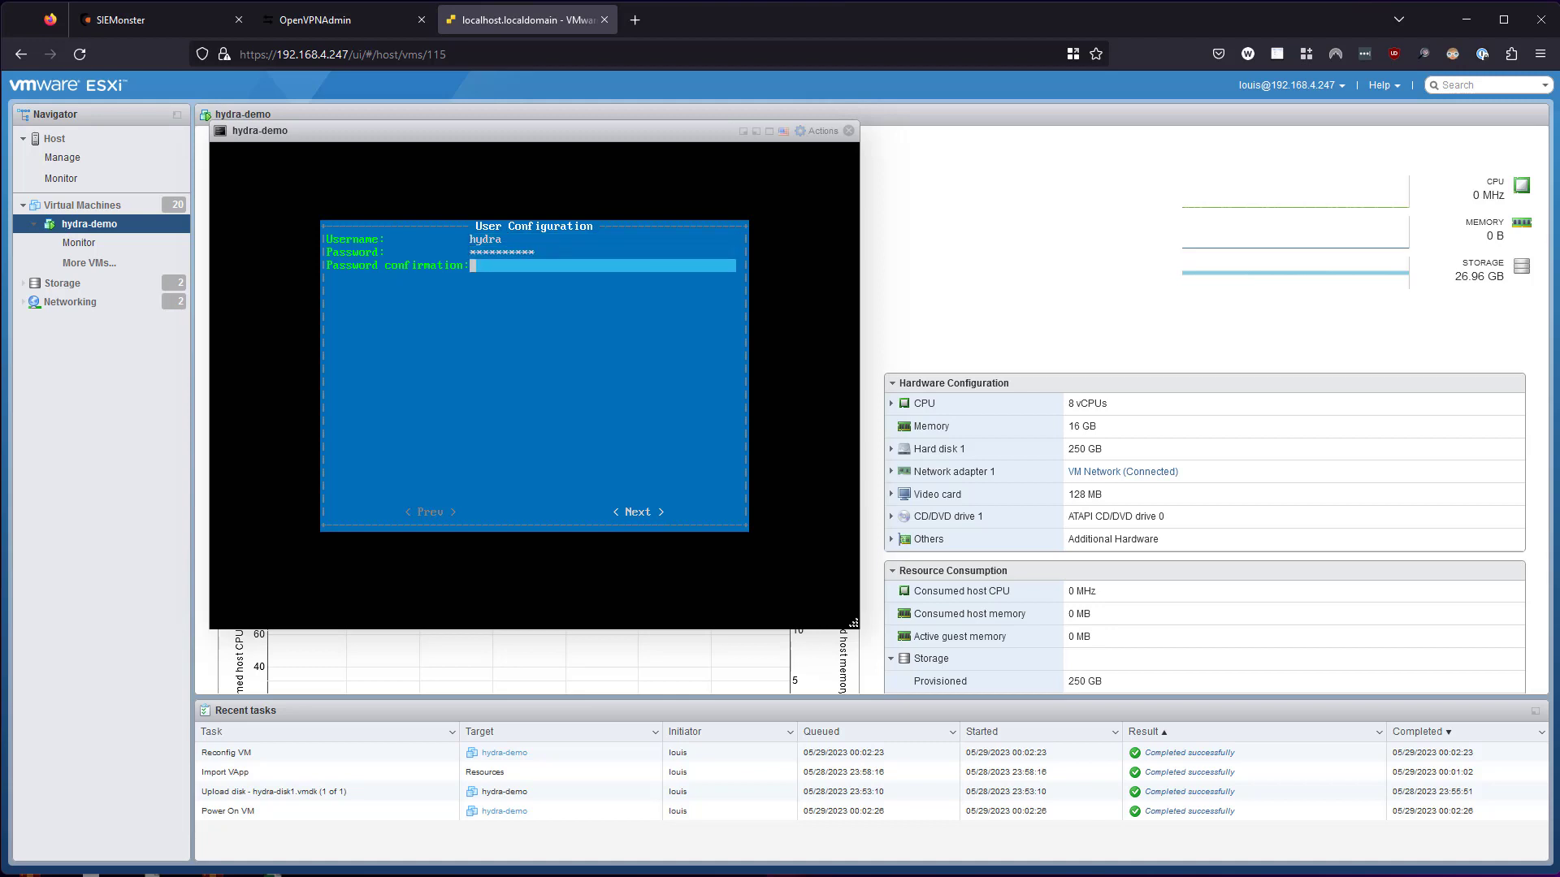
text(**********)
key(Return)
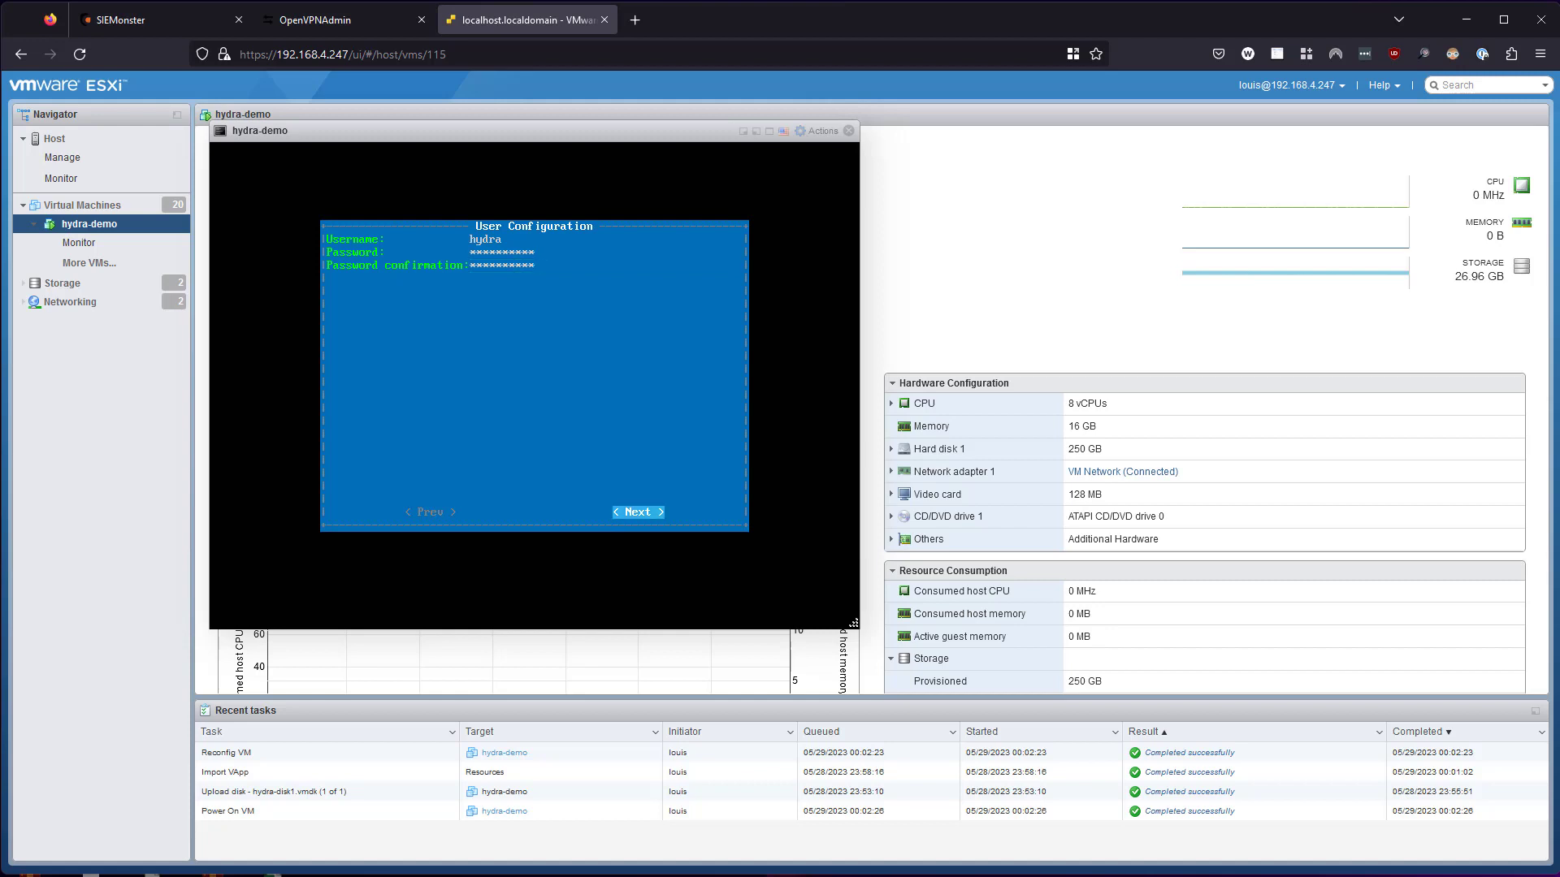
key(Return)
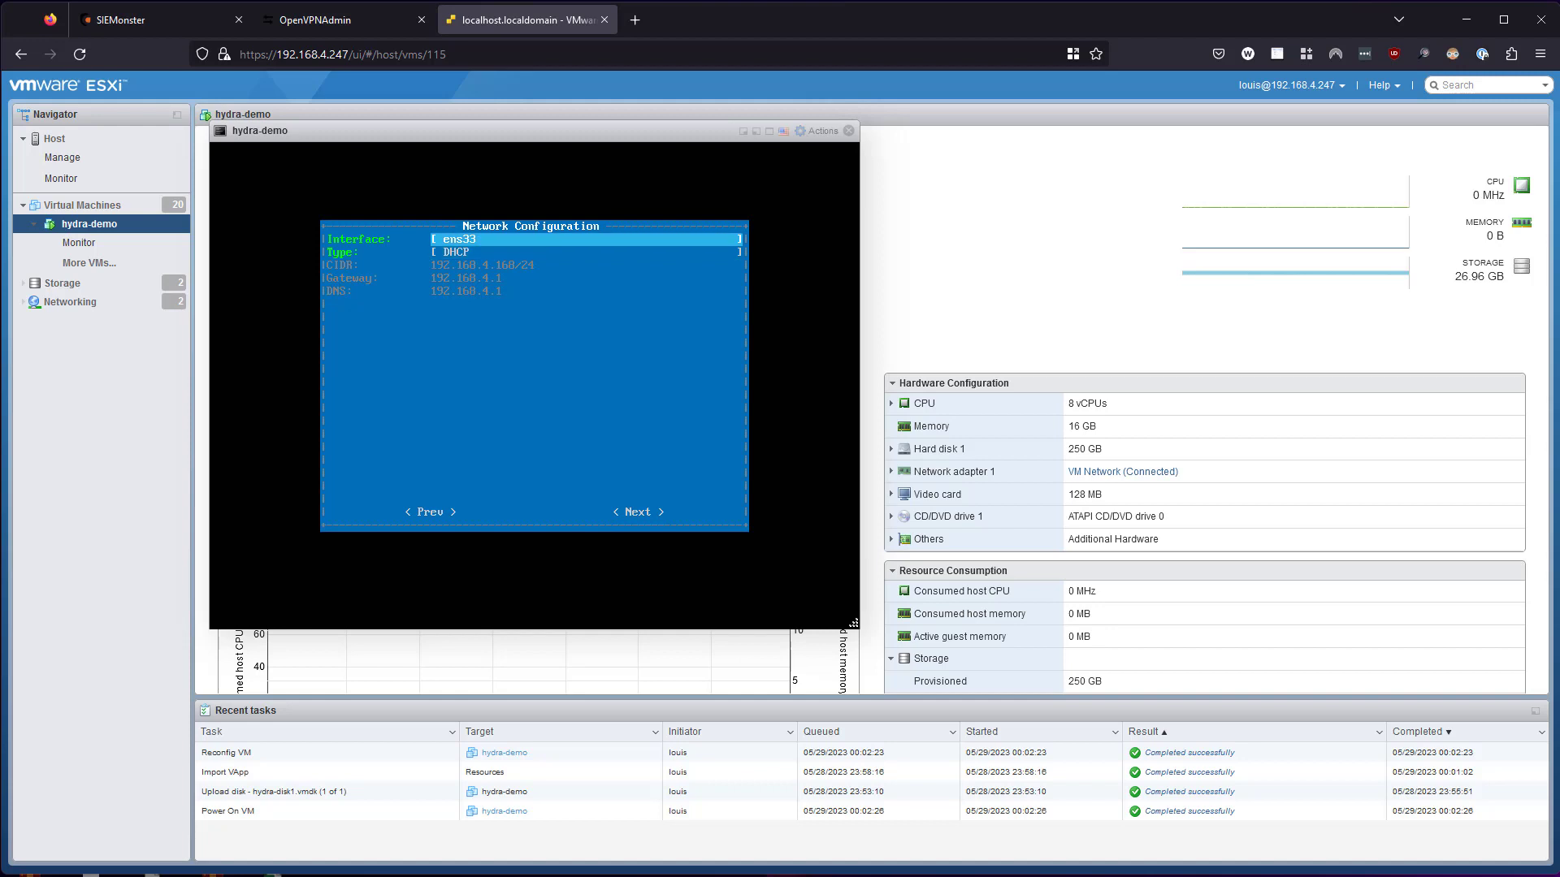
- Set ens33 to Static with CIDR 192.168.4.168/24 and gateway/DNS 192.168.4.1, then continue
key(Down)
key(Down)
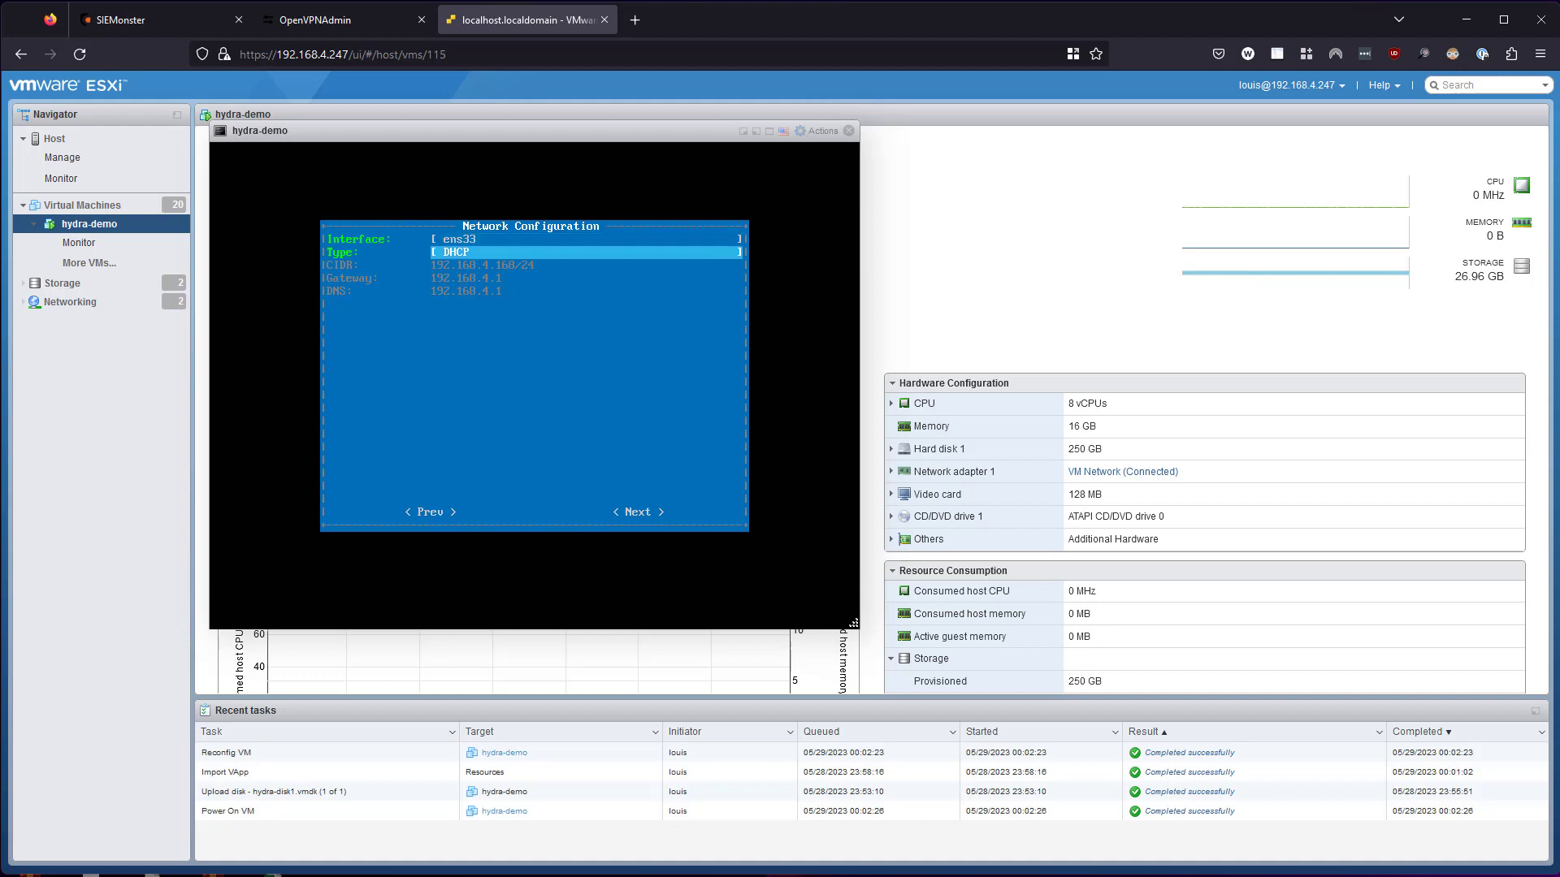
key(Return)
key(Down)
key(Return)
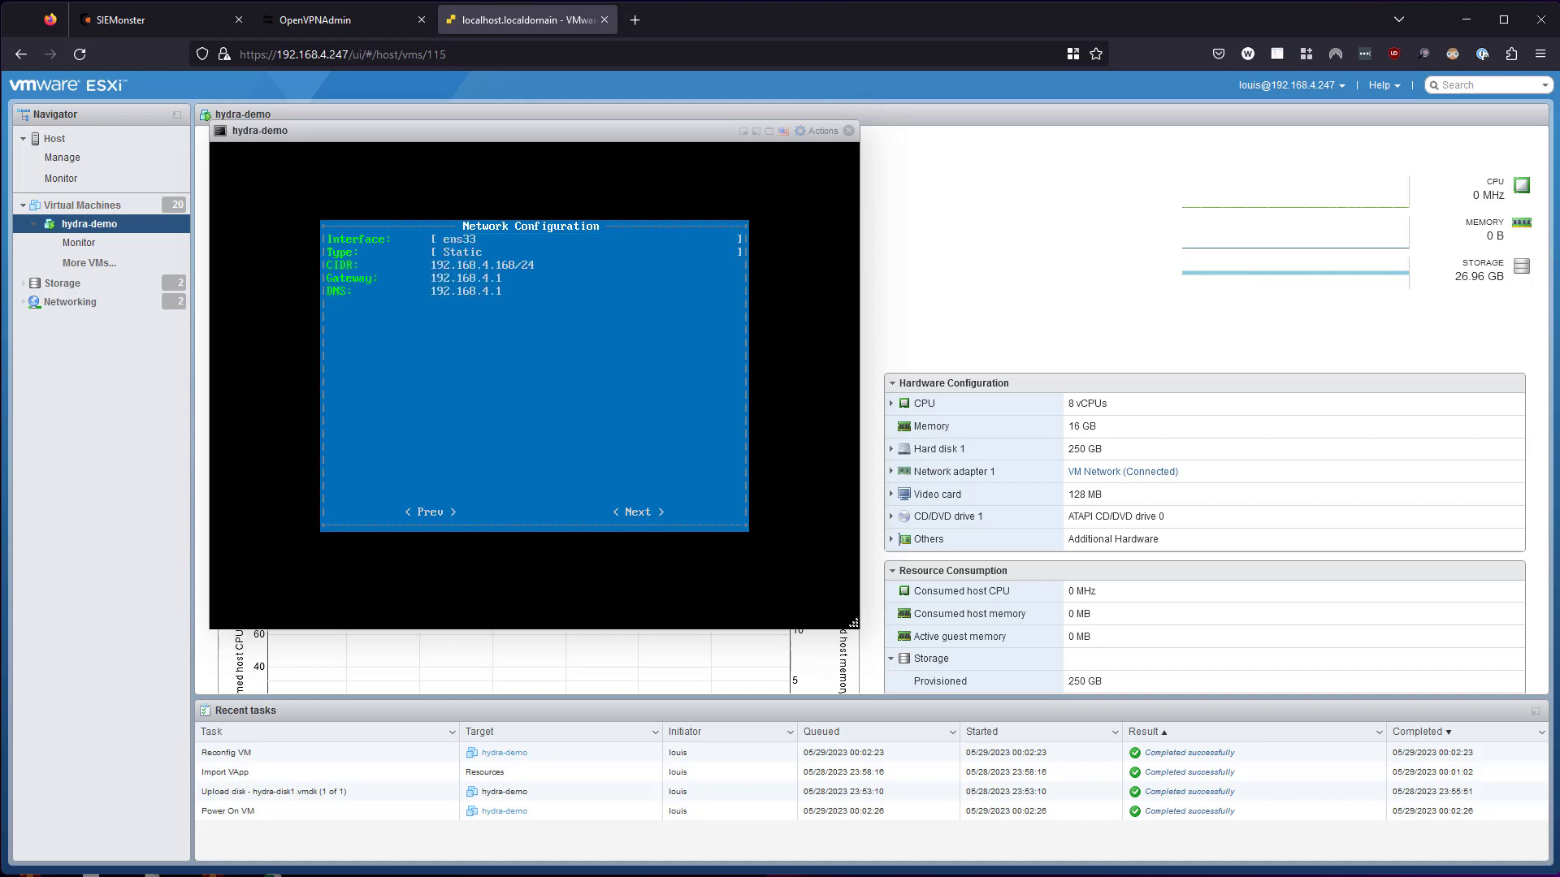
key(Down)
key(Down)
key(Up)
key(Down)
key(Down)
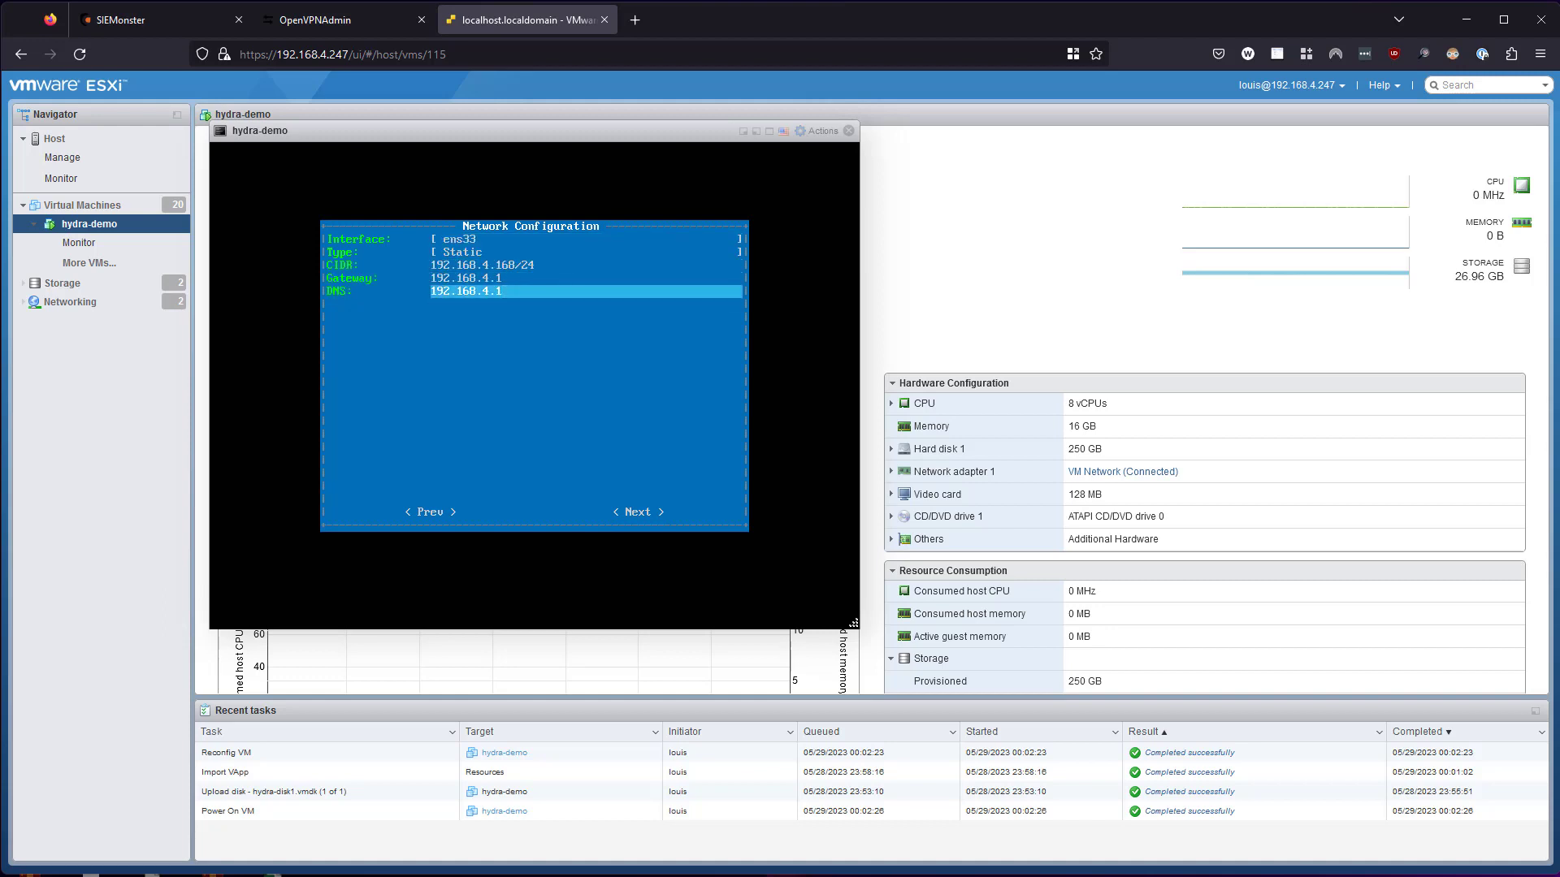
key(Up)
key(Up)
key(Up)
key(Down)
key(Down)
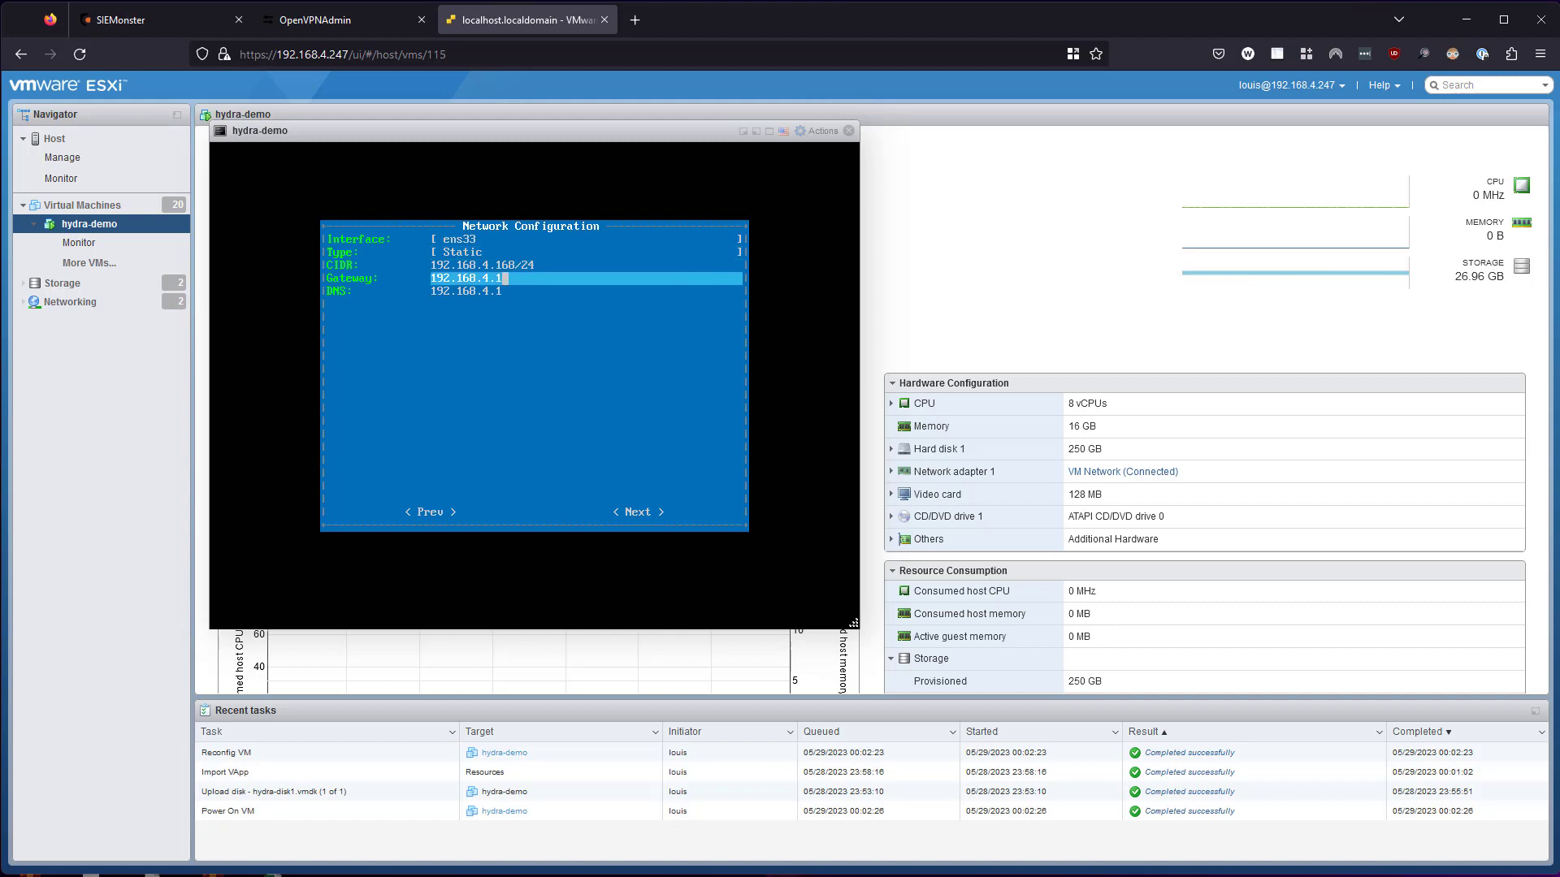
key(Down)
key(Down)
key(Down)
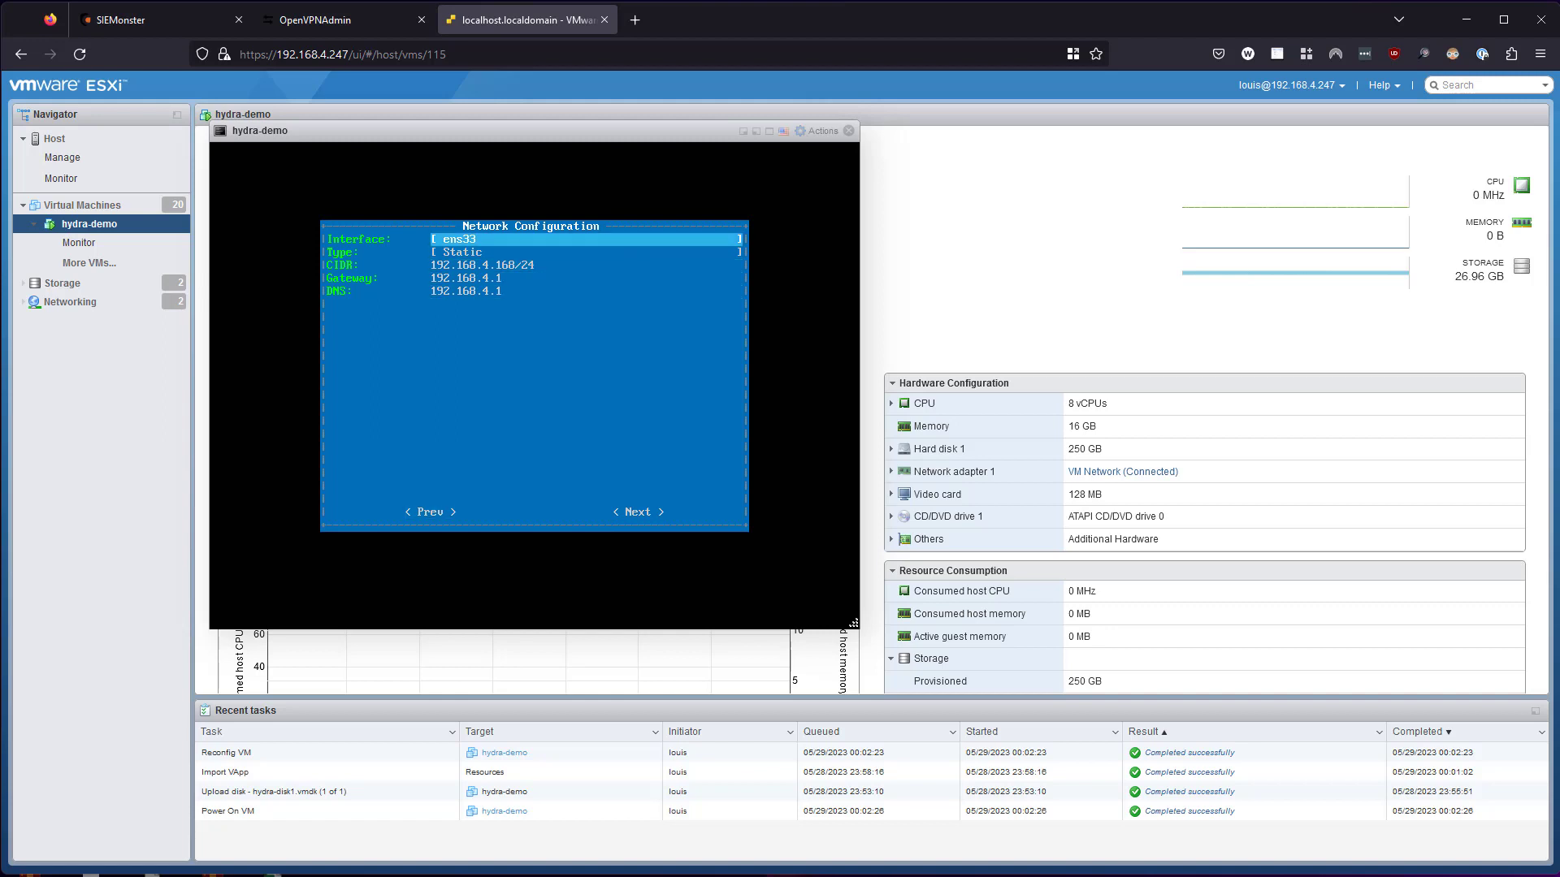
key(Down)
key(Down)
key(Down)
key(Down)
key(Down)
key(Down)
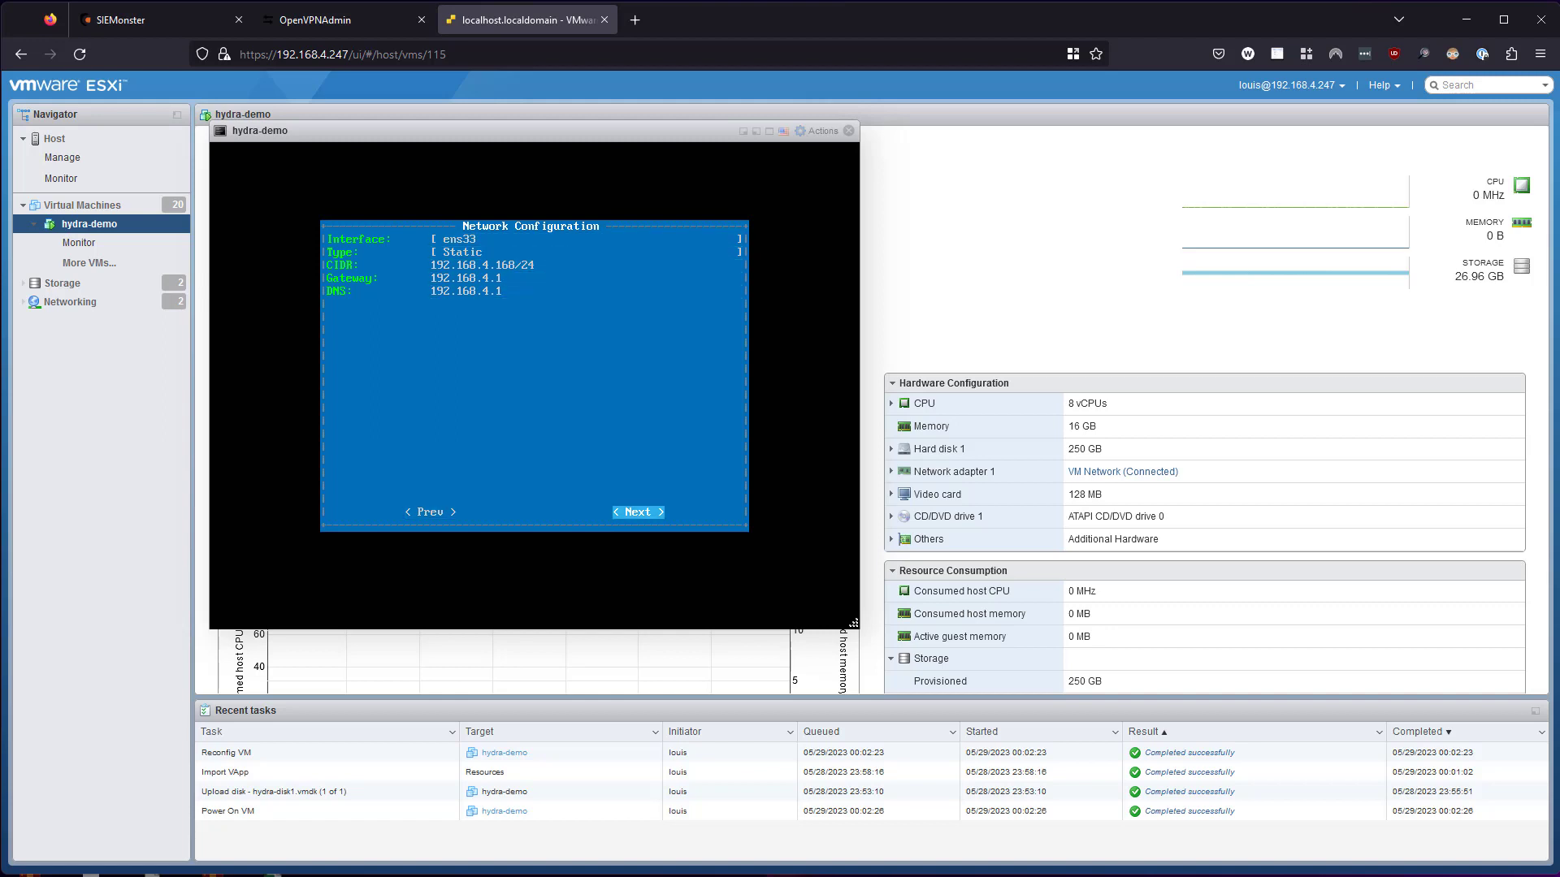
key(Return)
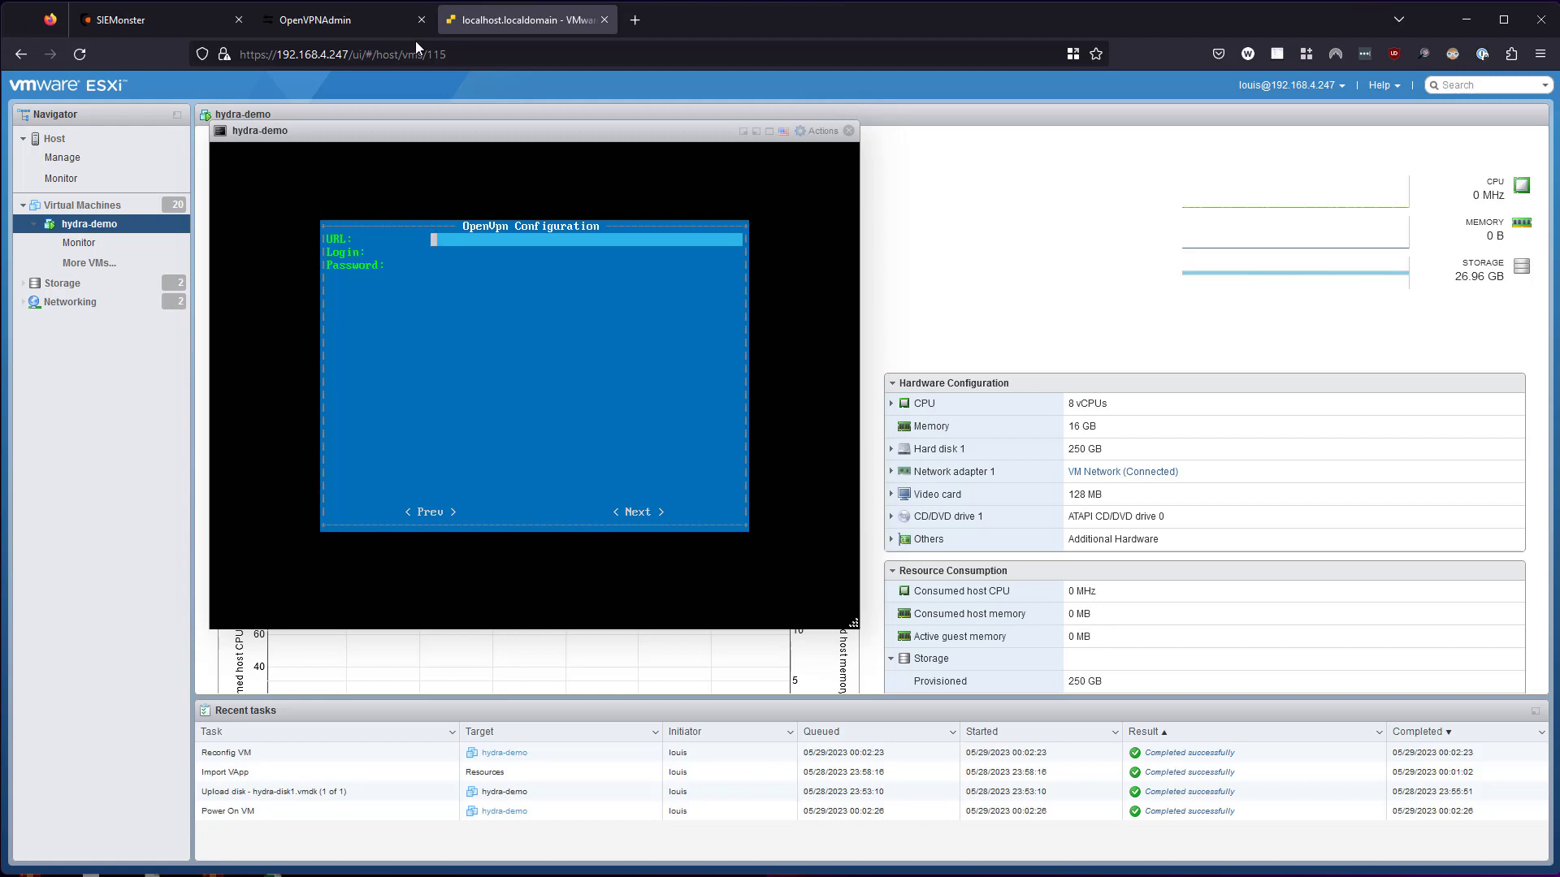
- Read the bastion server URL from the OpenVPNAdmin status page's address bar
click(362, 17)
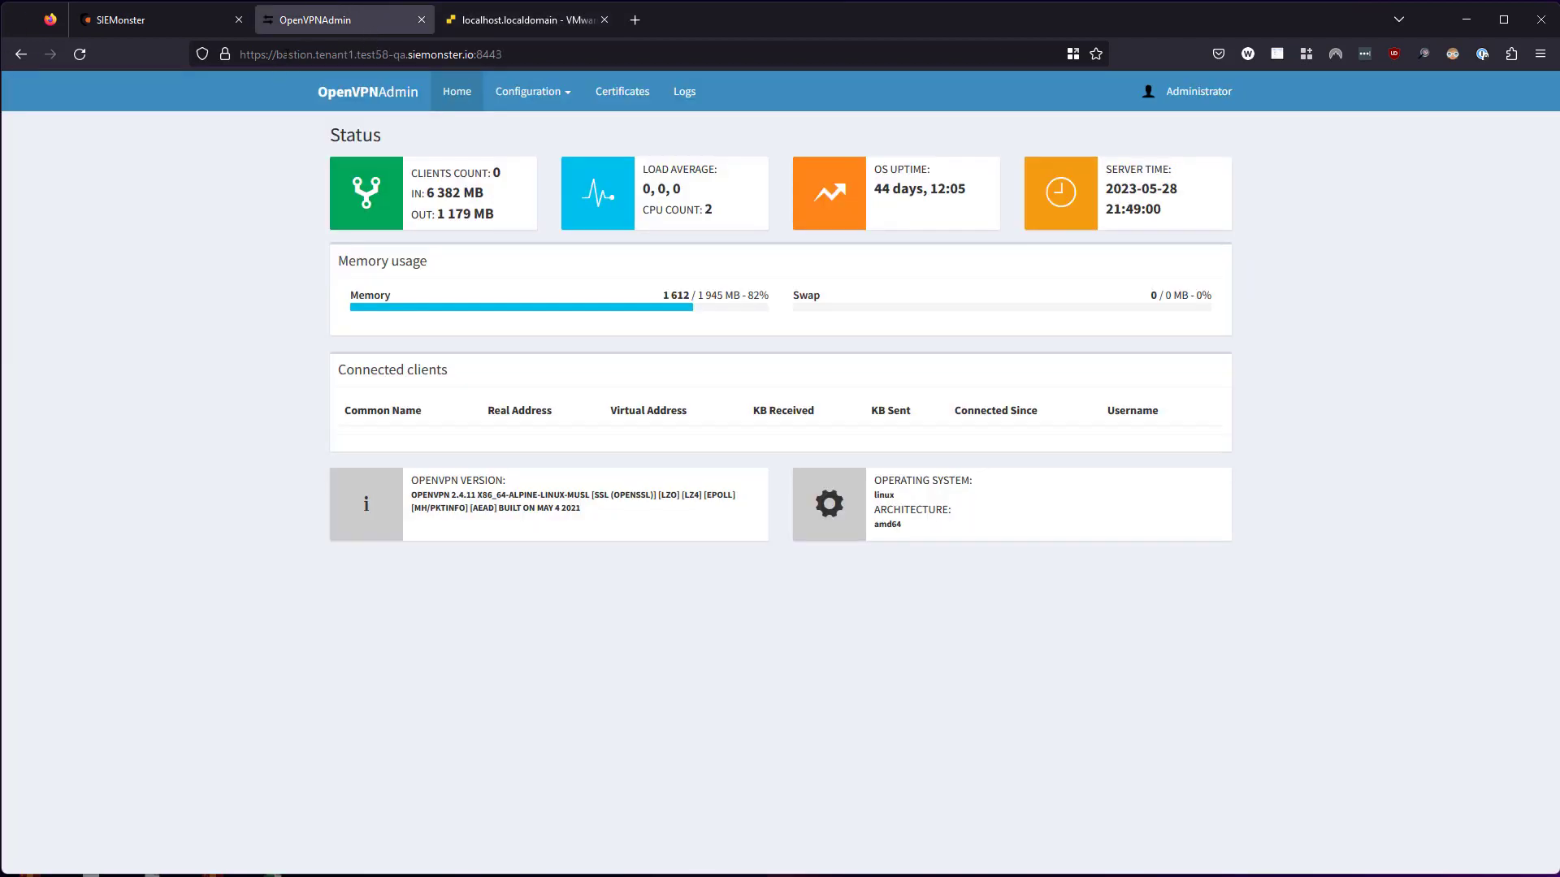
click(349, 54)
click(338, 54)
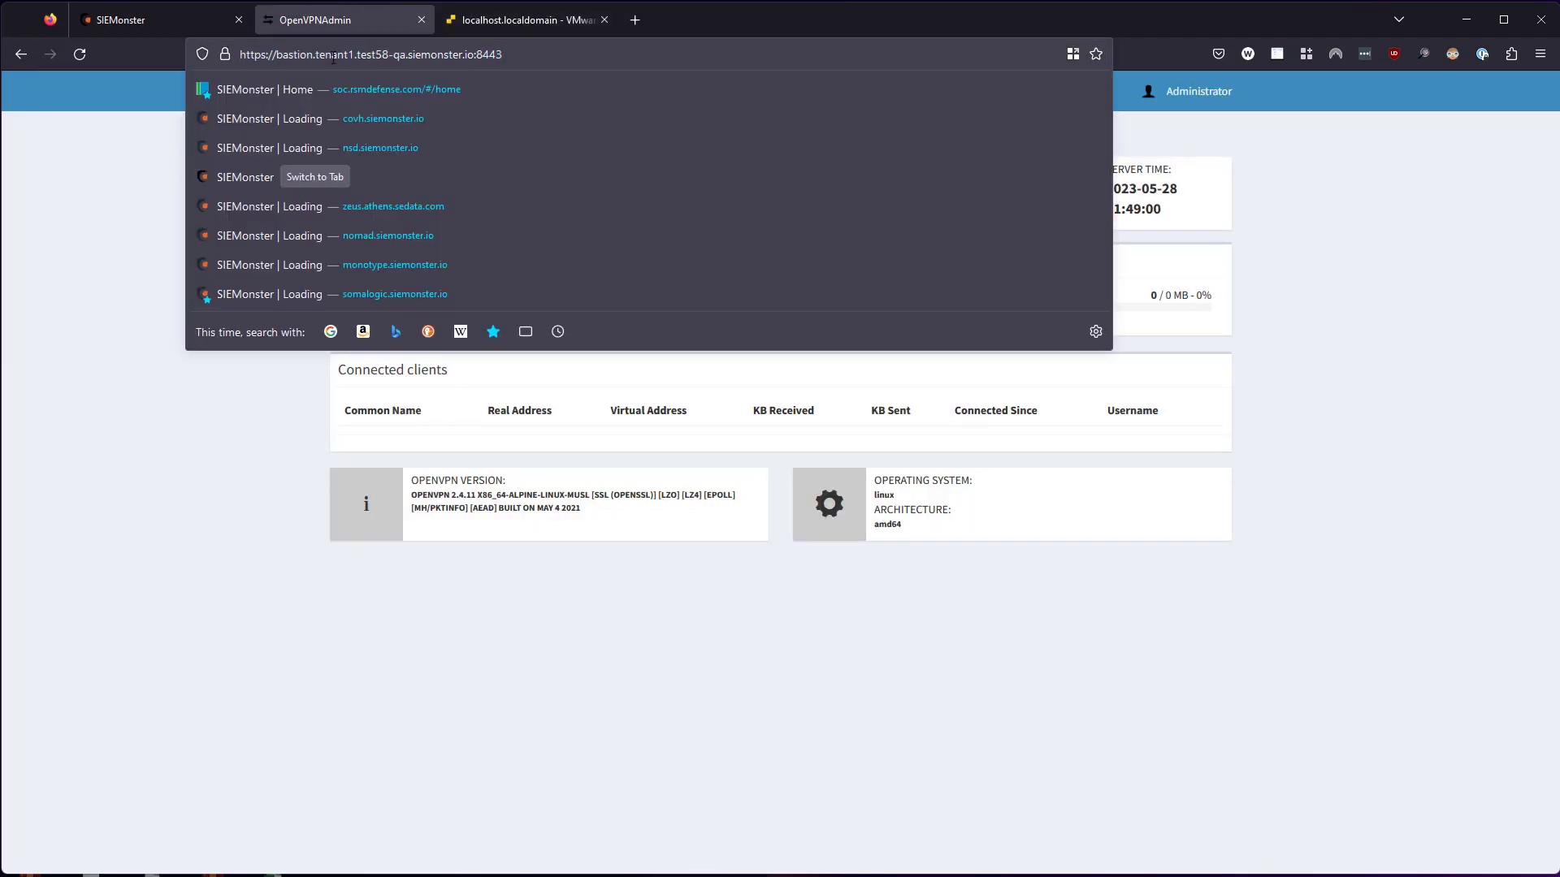
drag(357, 55, 476, 55)
click(284, 53)
click(524, 21)
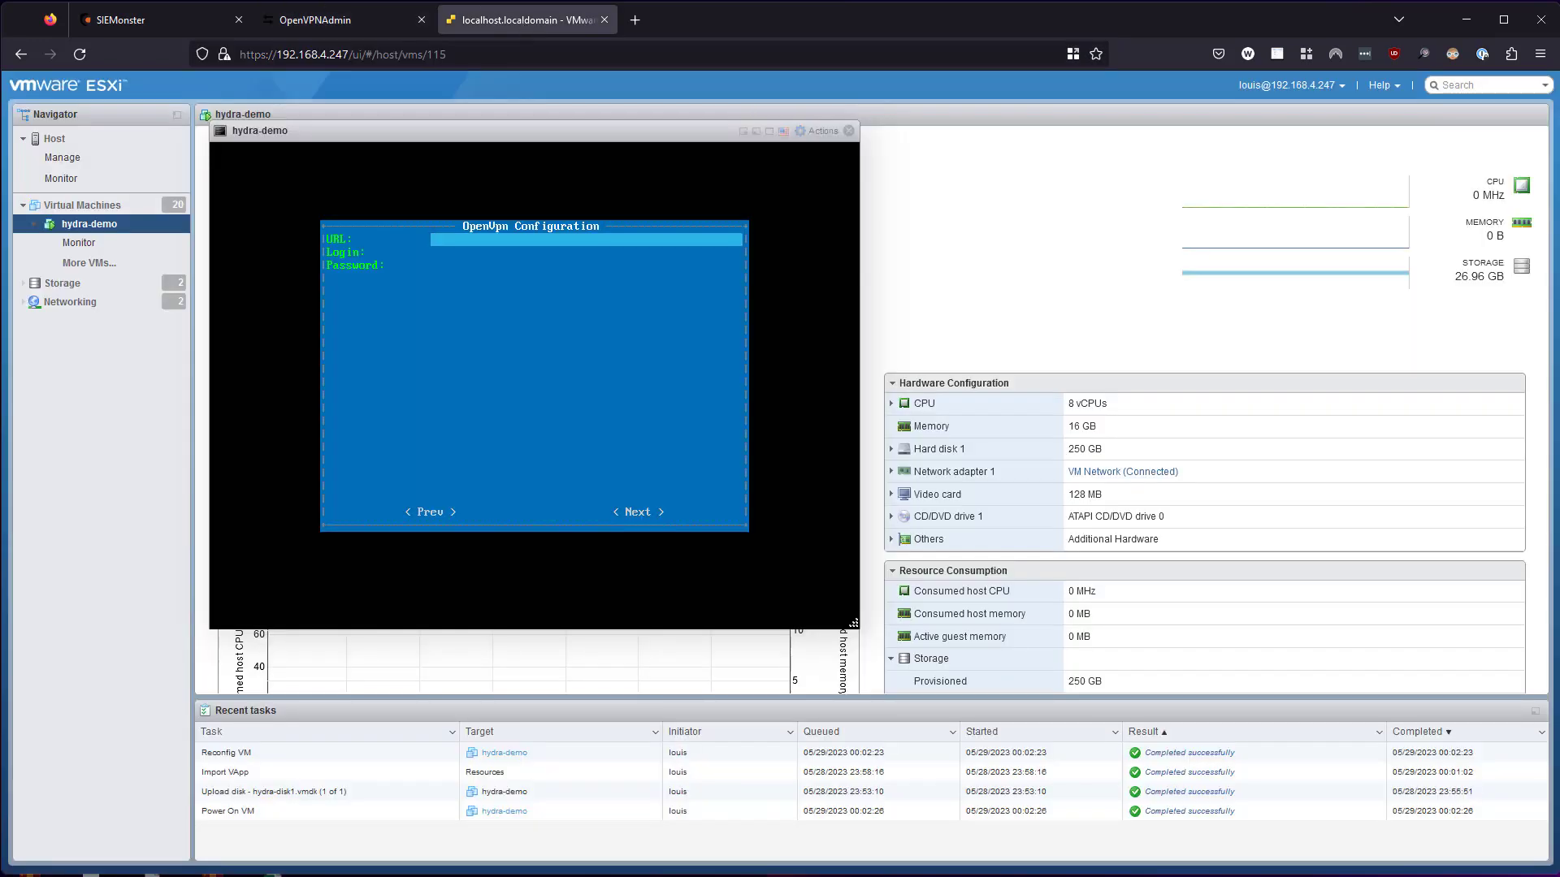
text(https://bastion.tenant1.test58-qa)
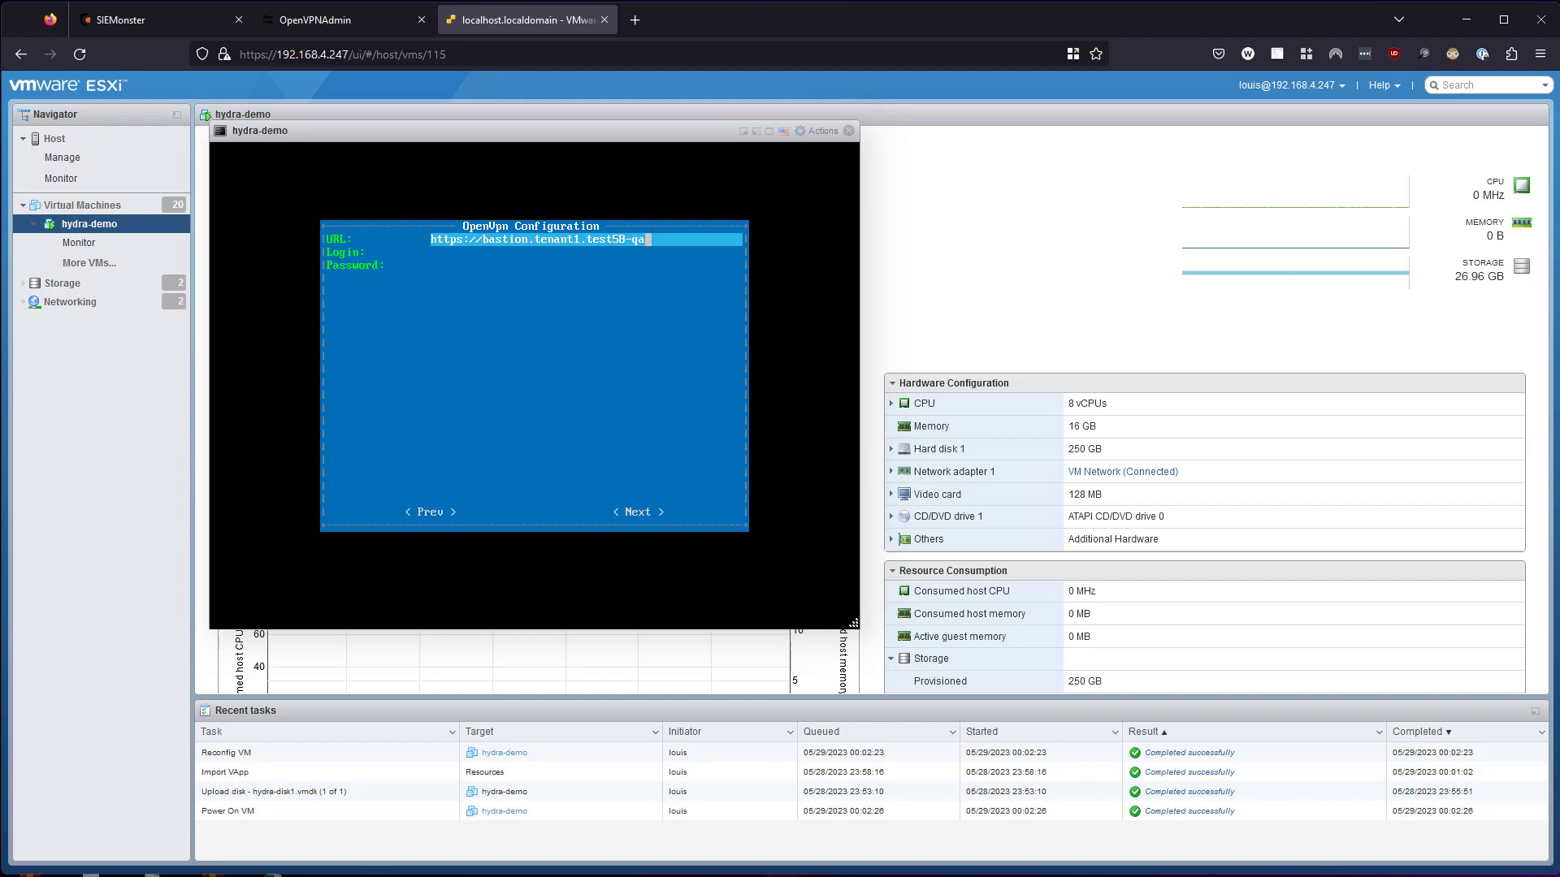
text(.siemonster.io:8)
text(443)
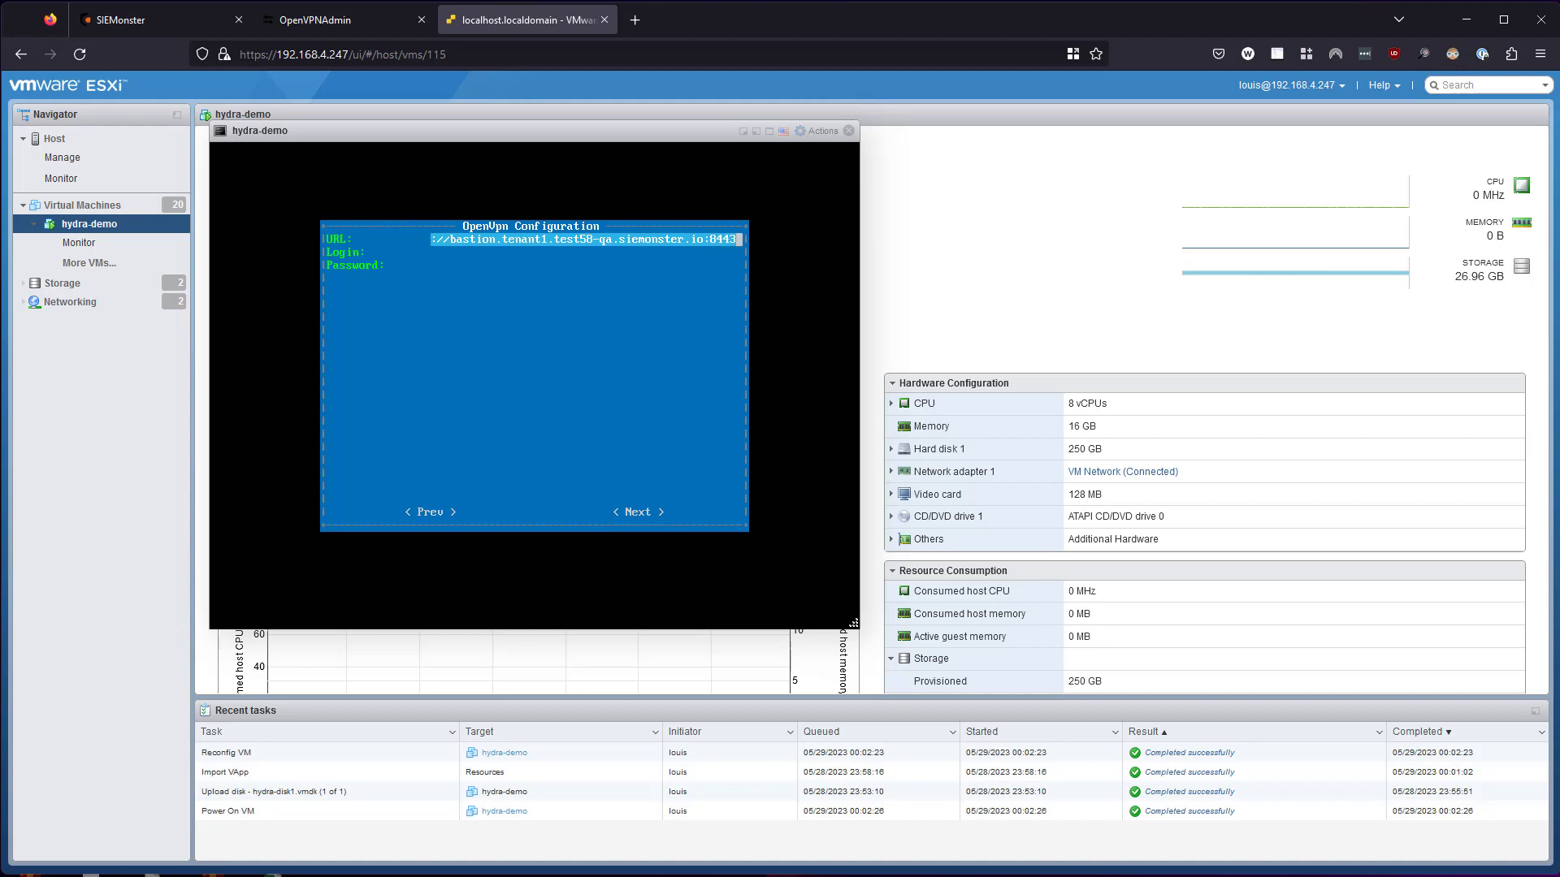
key(Tab)
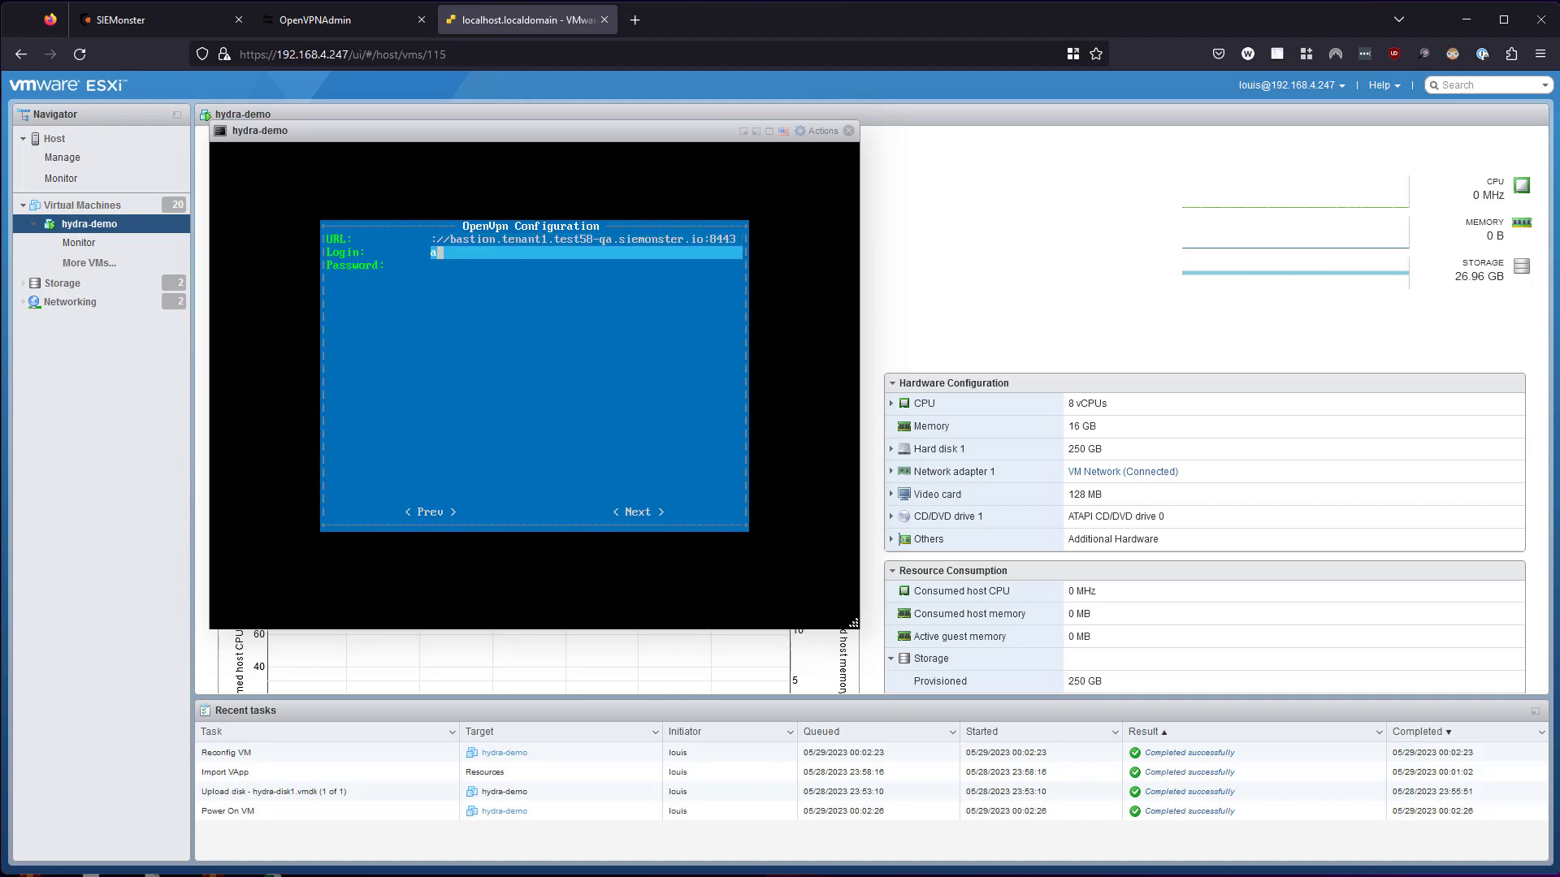
text(admin)
key(Tab)
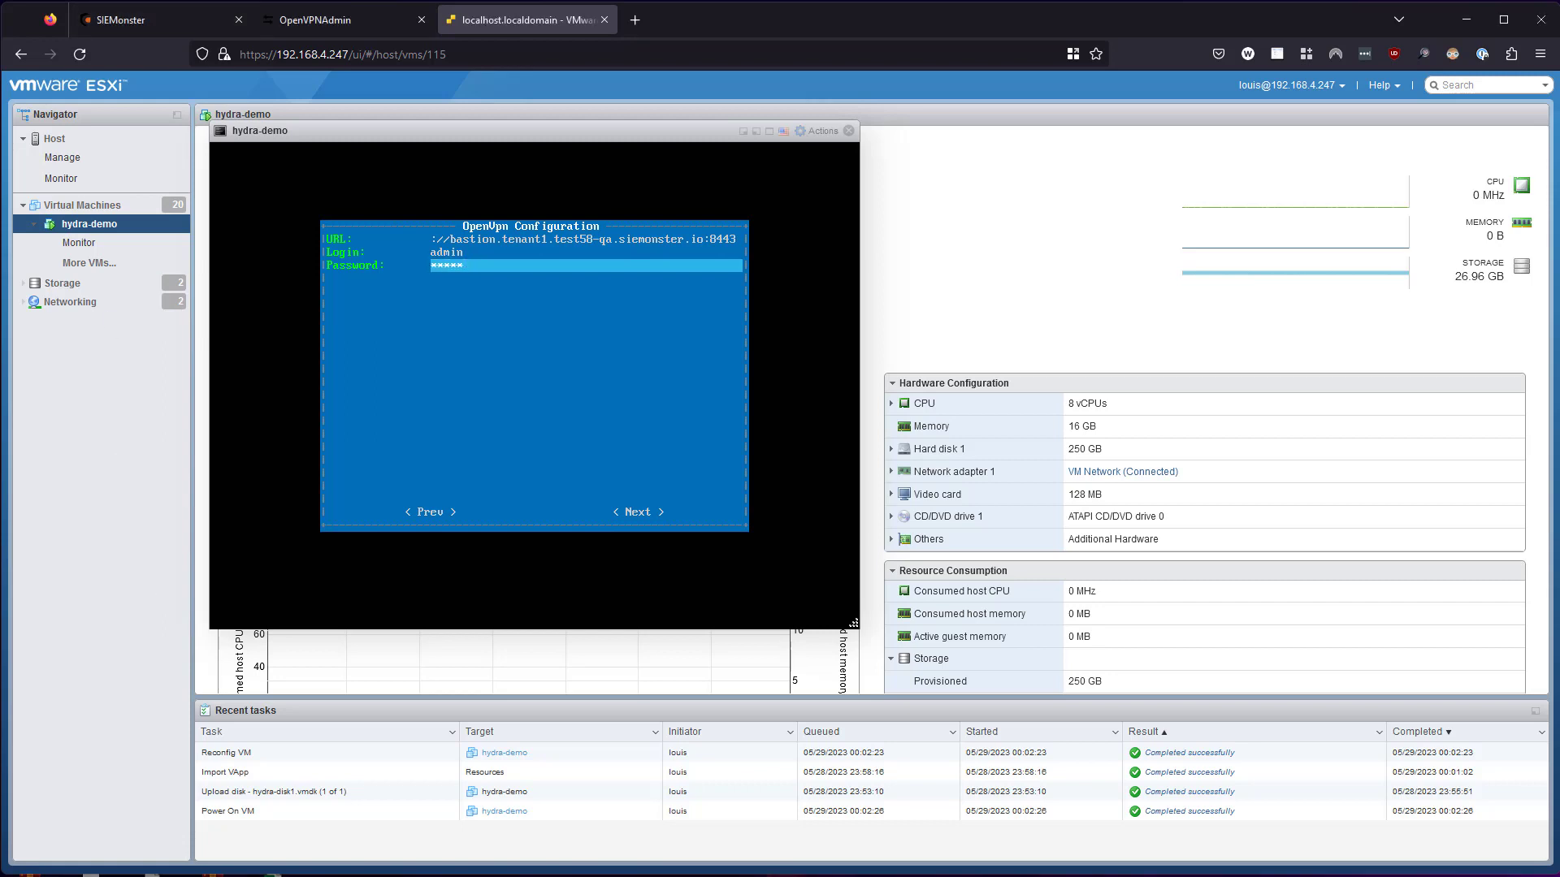
text(***********)
key(Tab)
key(Tab)
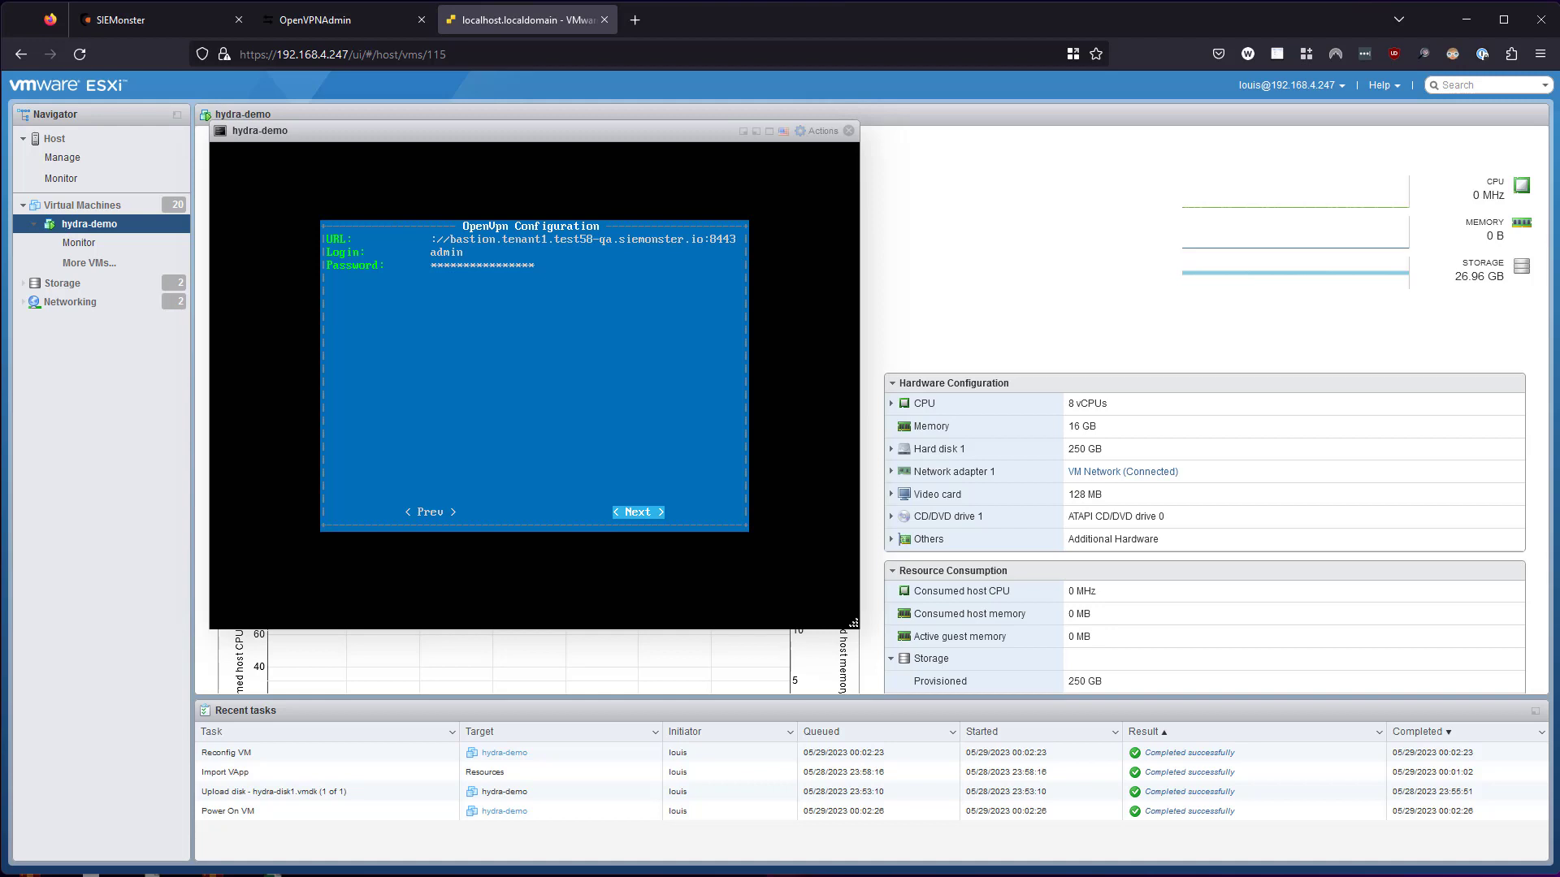
key(Return)
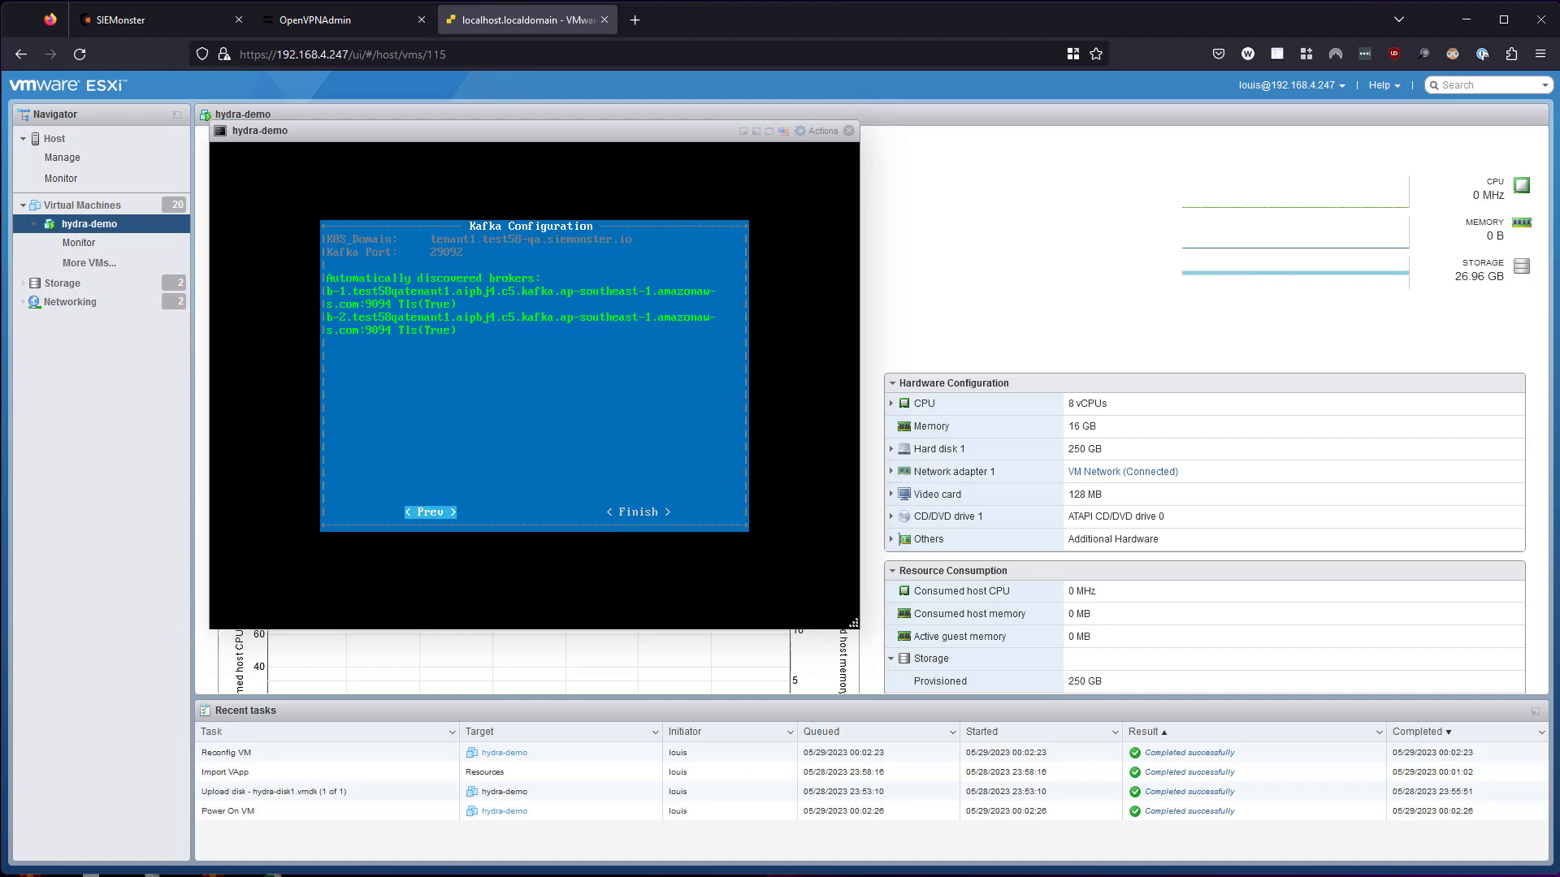
- Finish the Kafka Configuration step and reboot hydra-demo once setup completes
key(Tab)
key(Return)
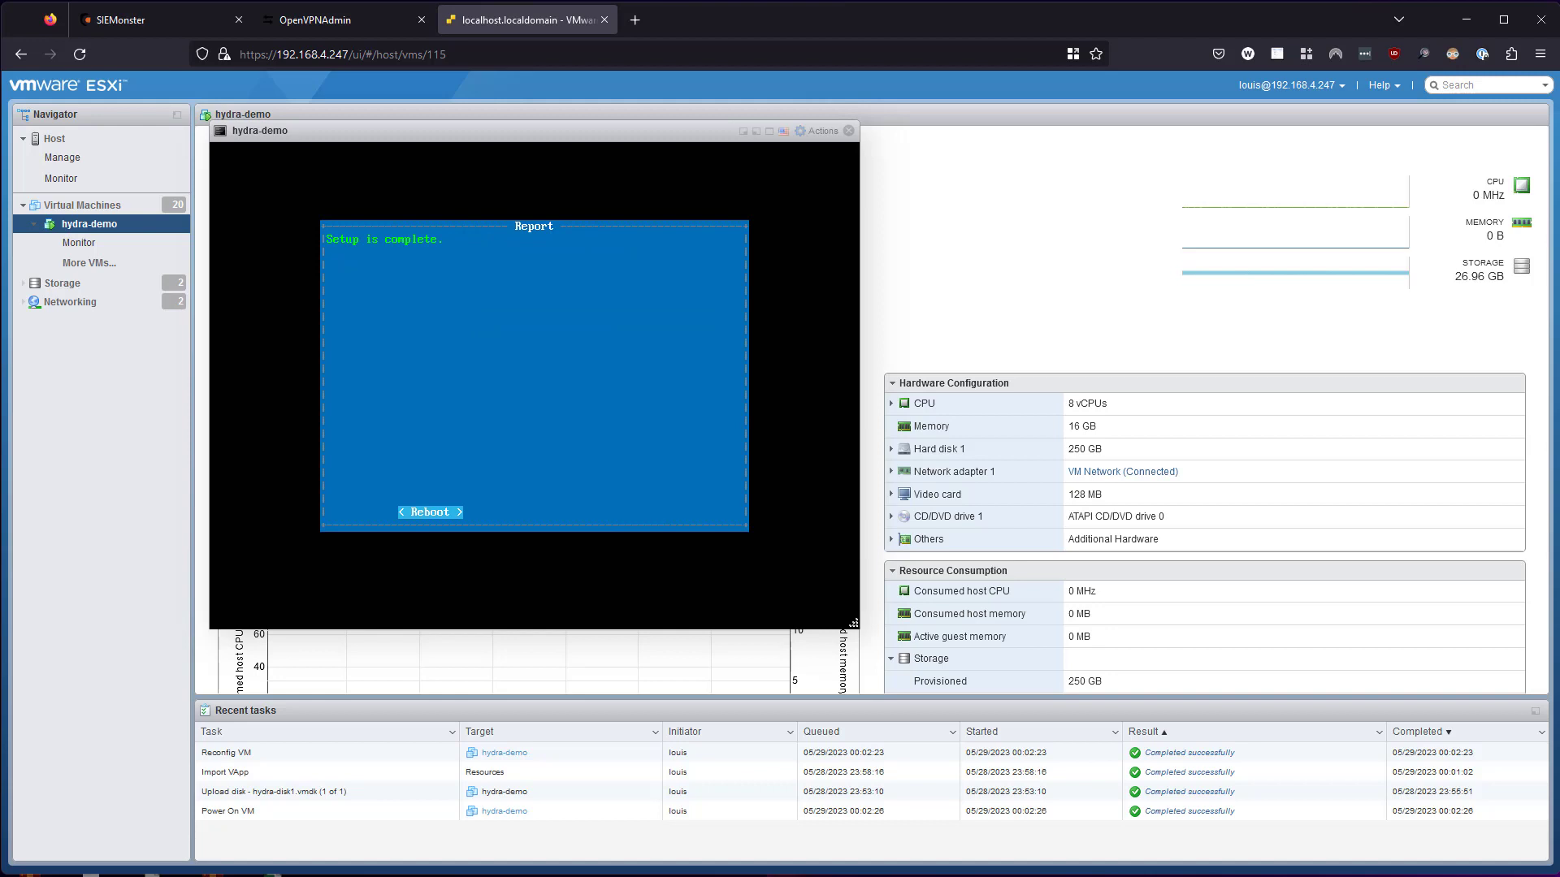
key(Return)
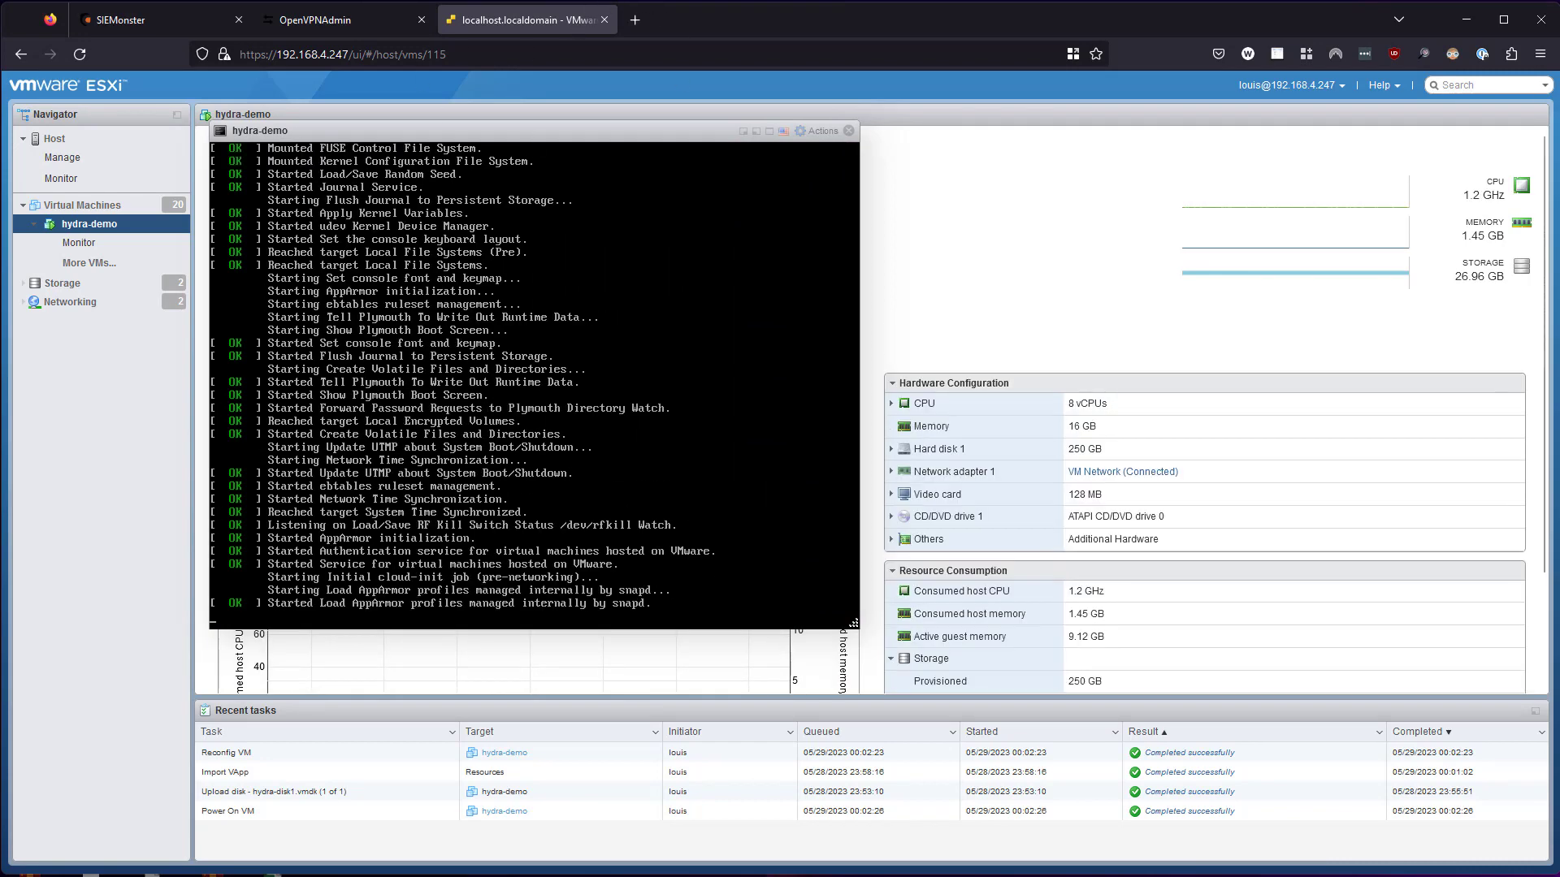
- Check OpenVPNAdmin's connected clients (still empty), then return to the hydra-demo VM console
click(300, 23)
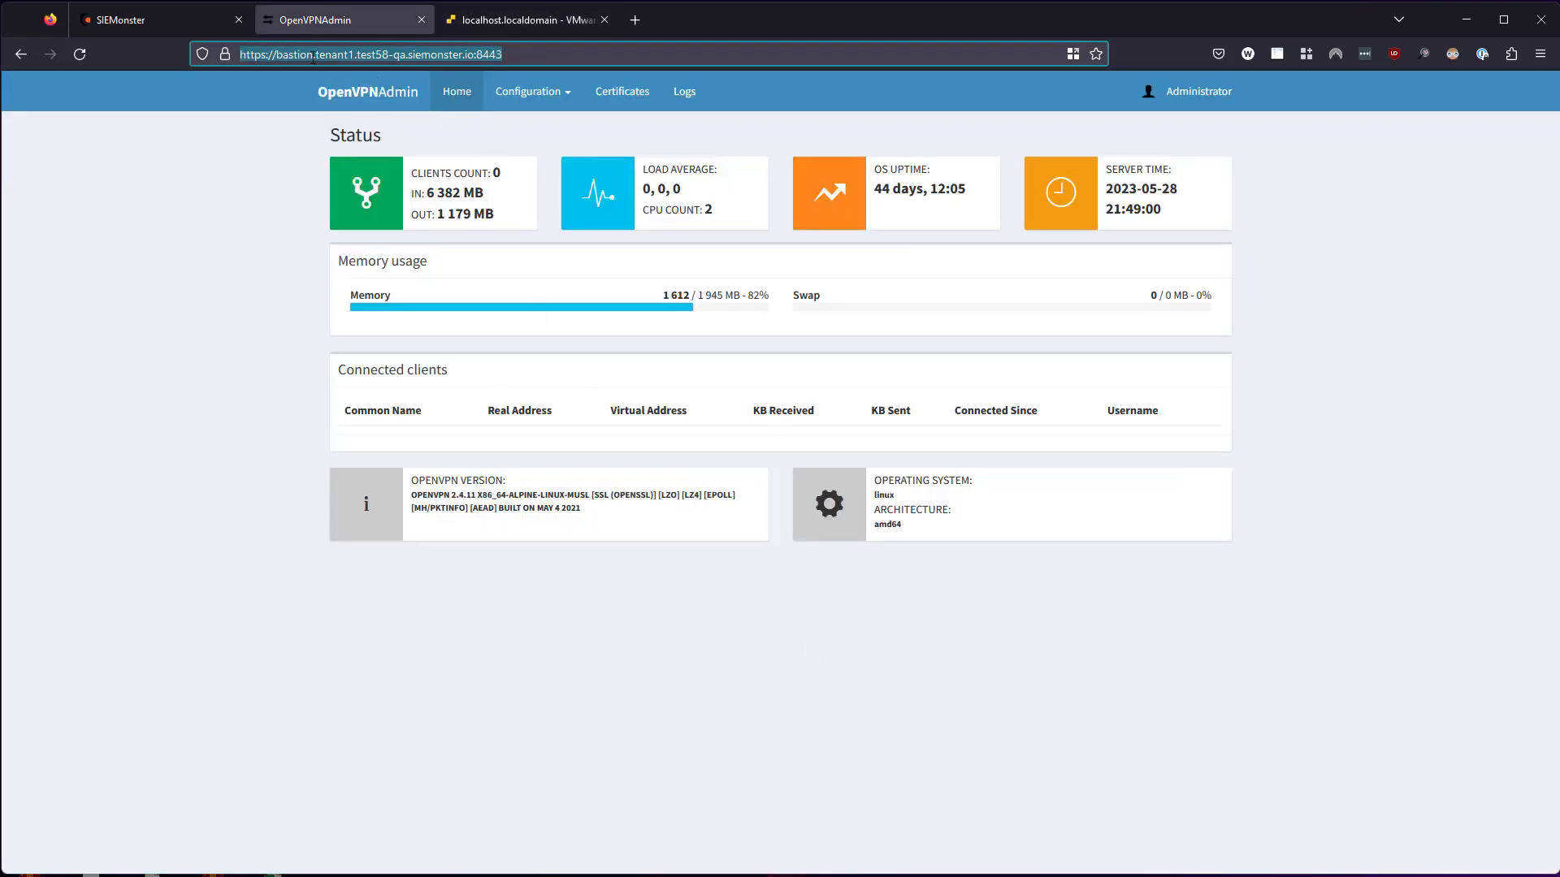
click(647, 387)
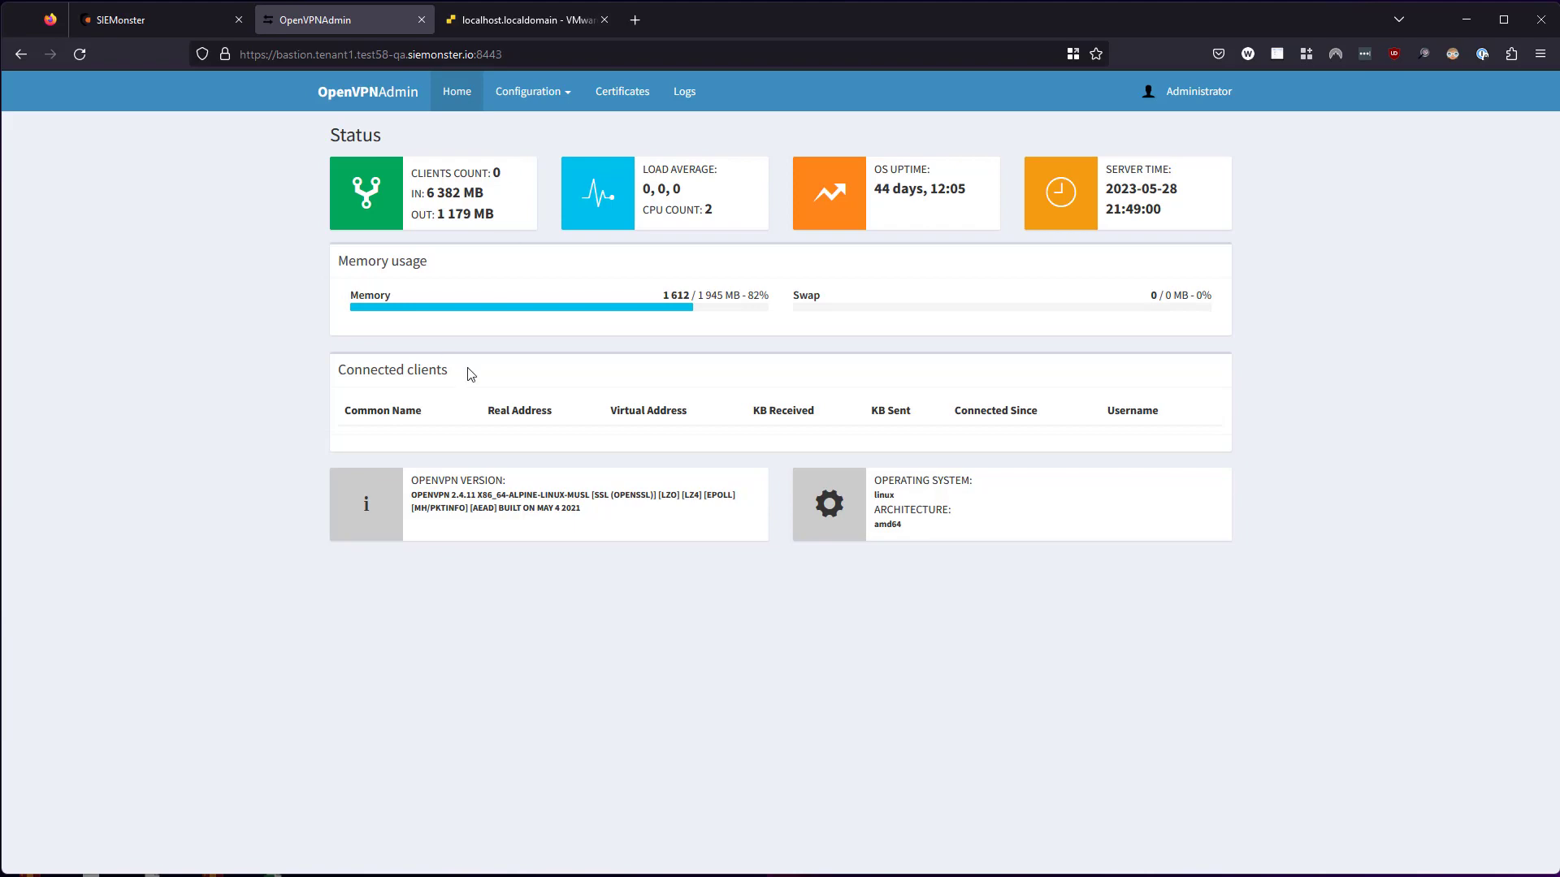
click(513, 22)
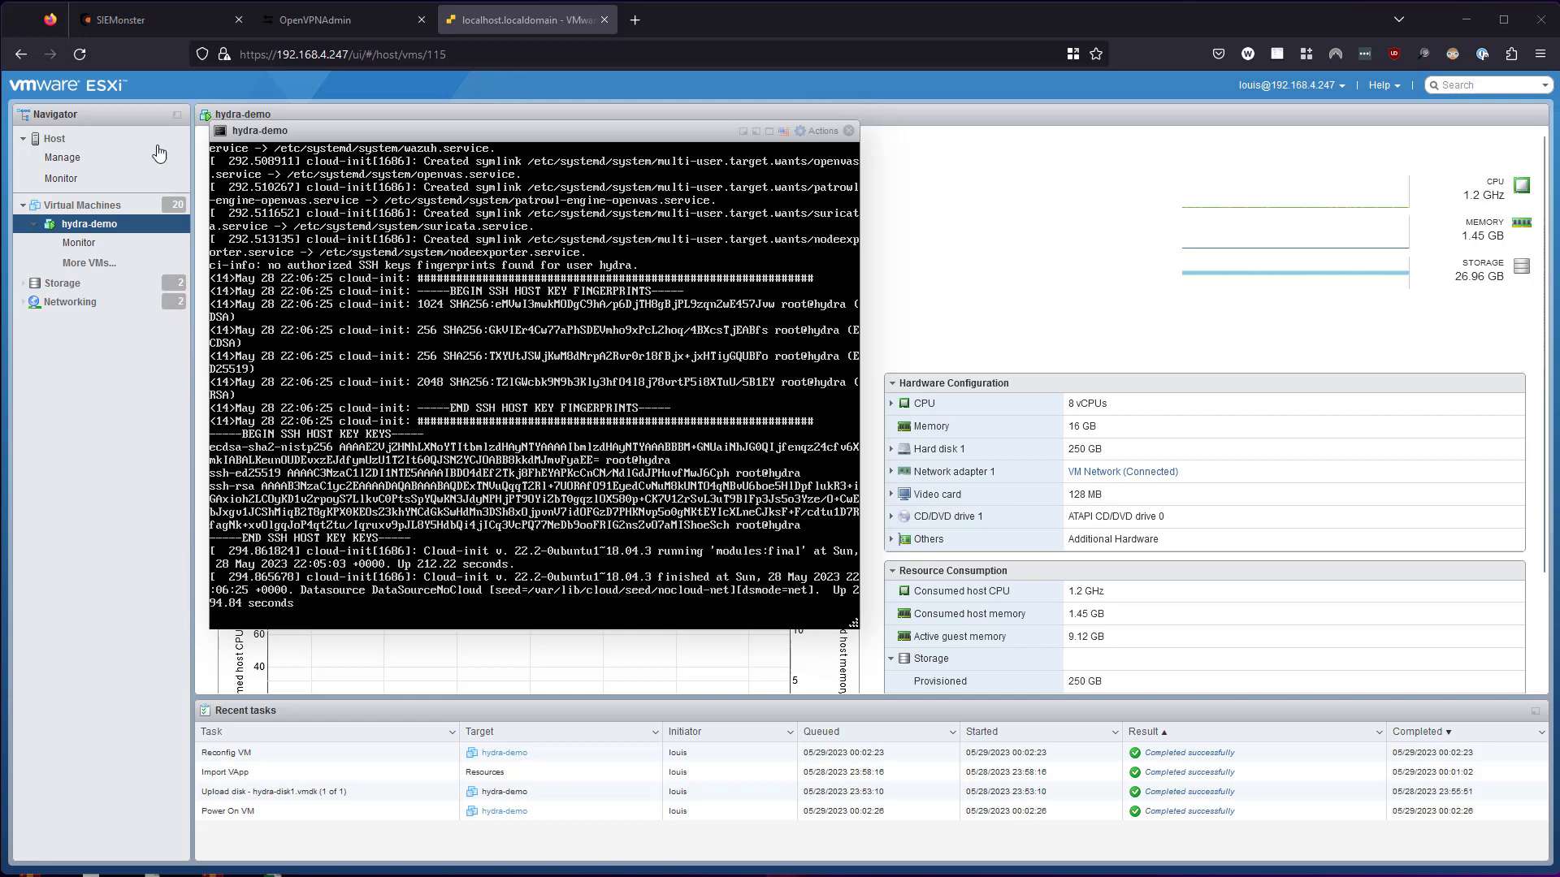
- Confirm the hydra client is listed in OpenVPNAdmin at virtual address 192.168.230.10, then return to the console
click(349, 17)
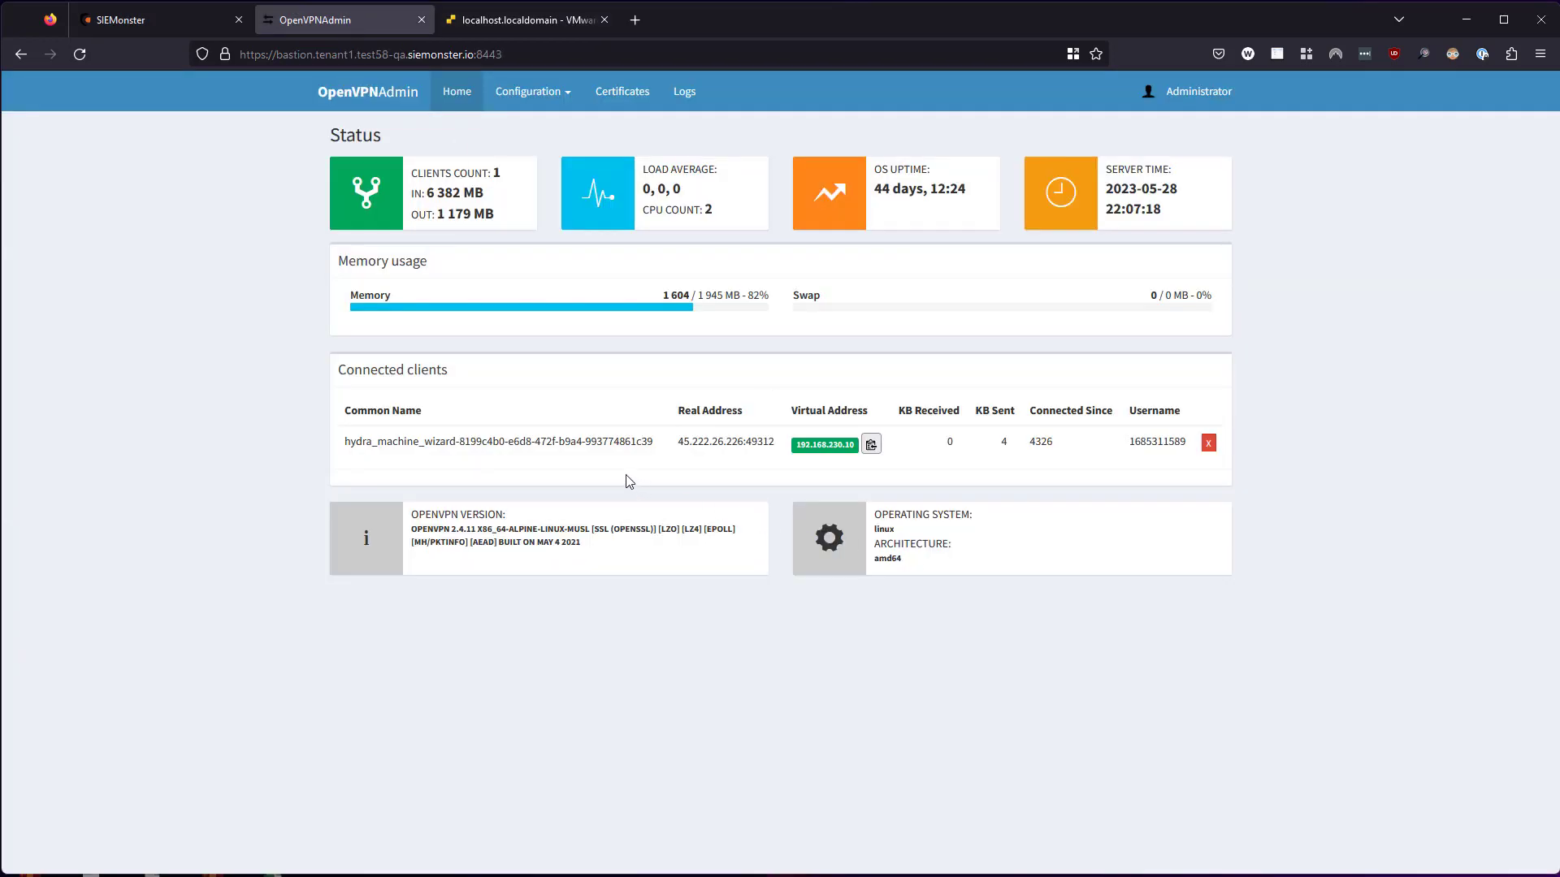
drag(676, 446, 855, 443)
click(887, 477)
drag(738, 441, 671, 446)
click(1039, 618)
click(503, 14)
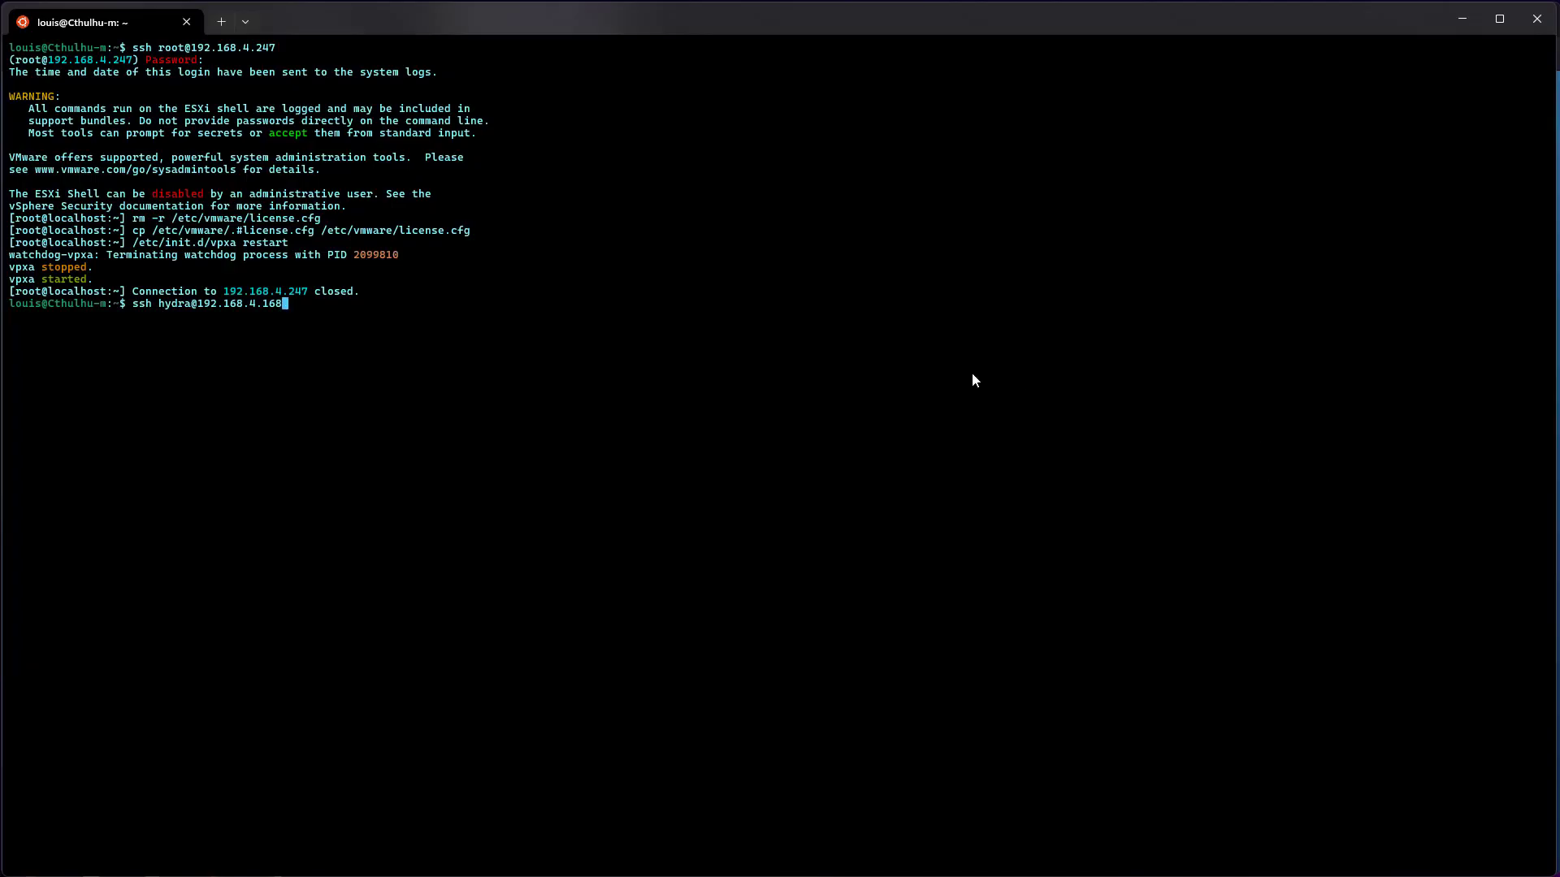
- SSH into the hydra VM, accepting its host key fingerprint and entering the account password
key(Return)
text(yes)
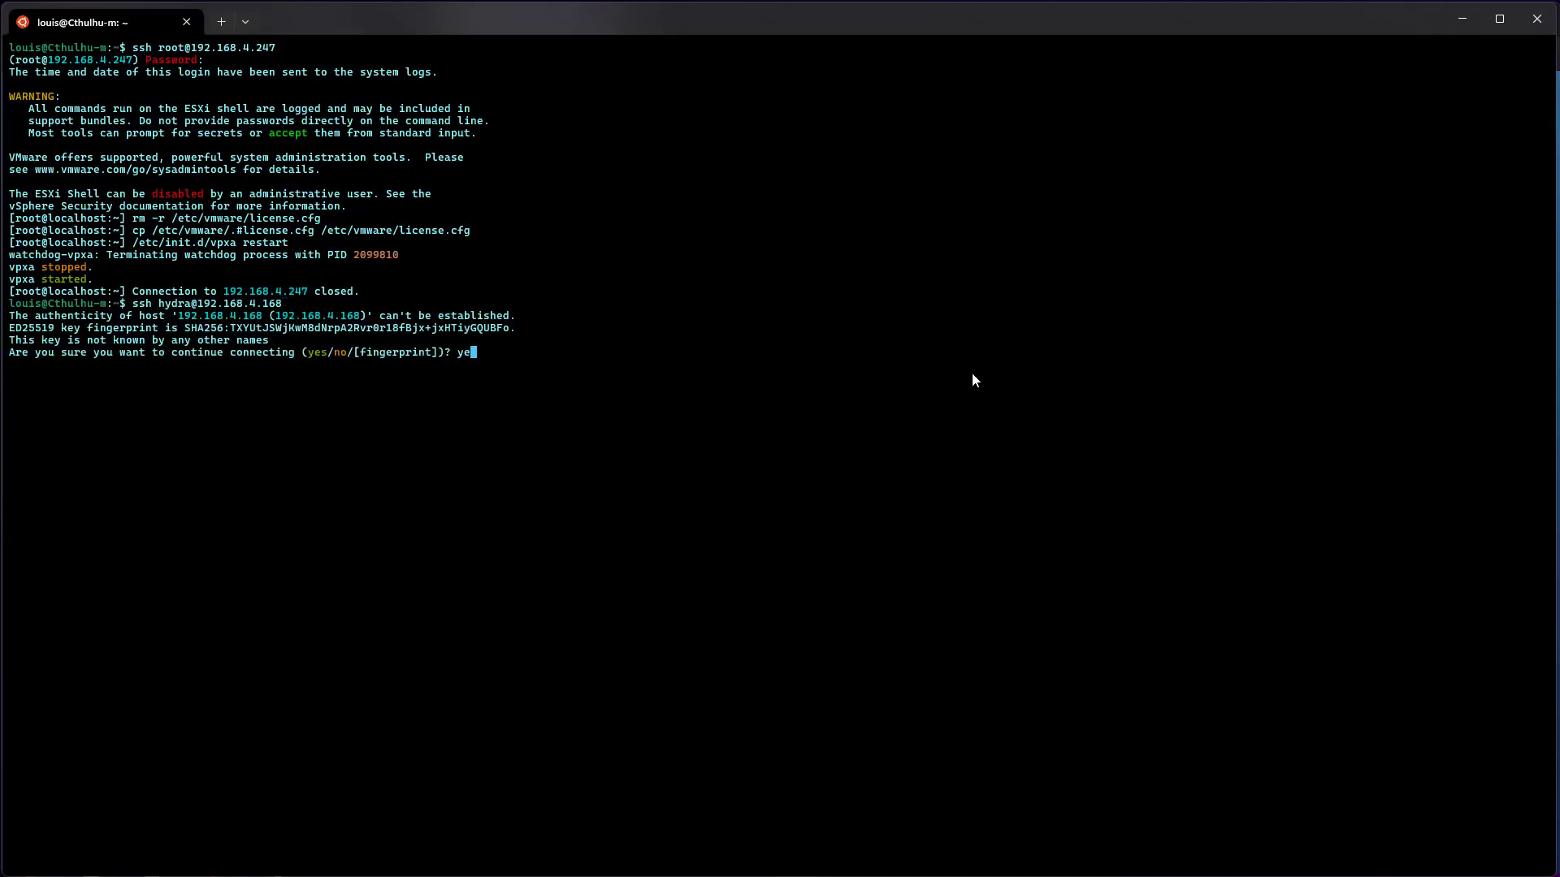
key(Return)
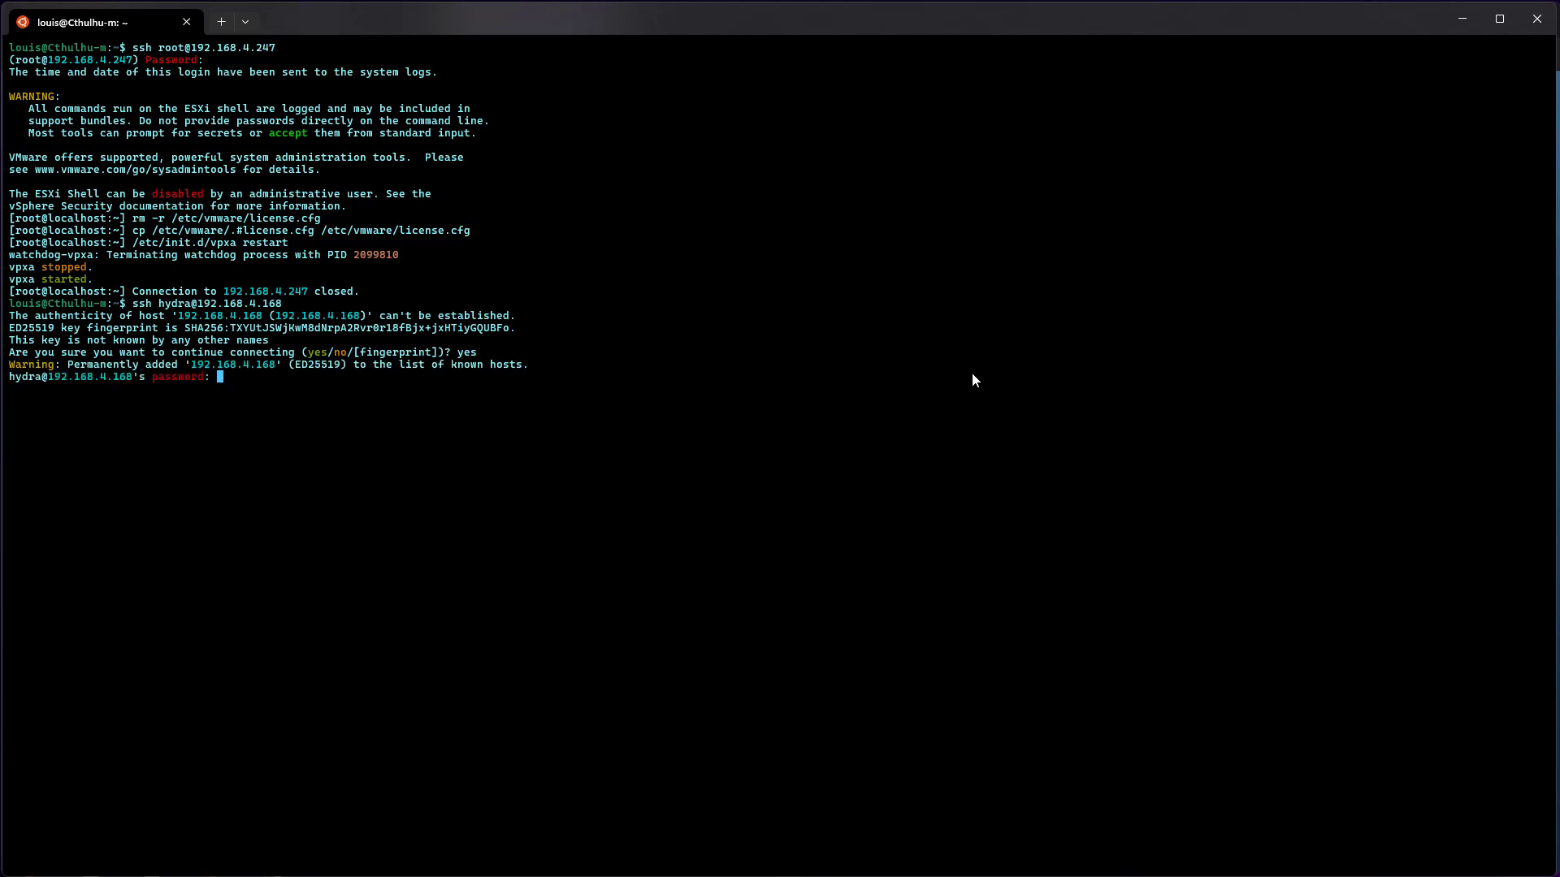
key(Return)
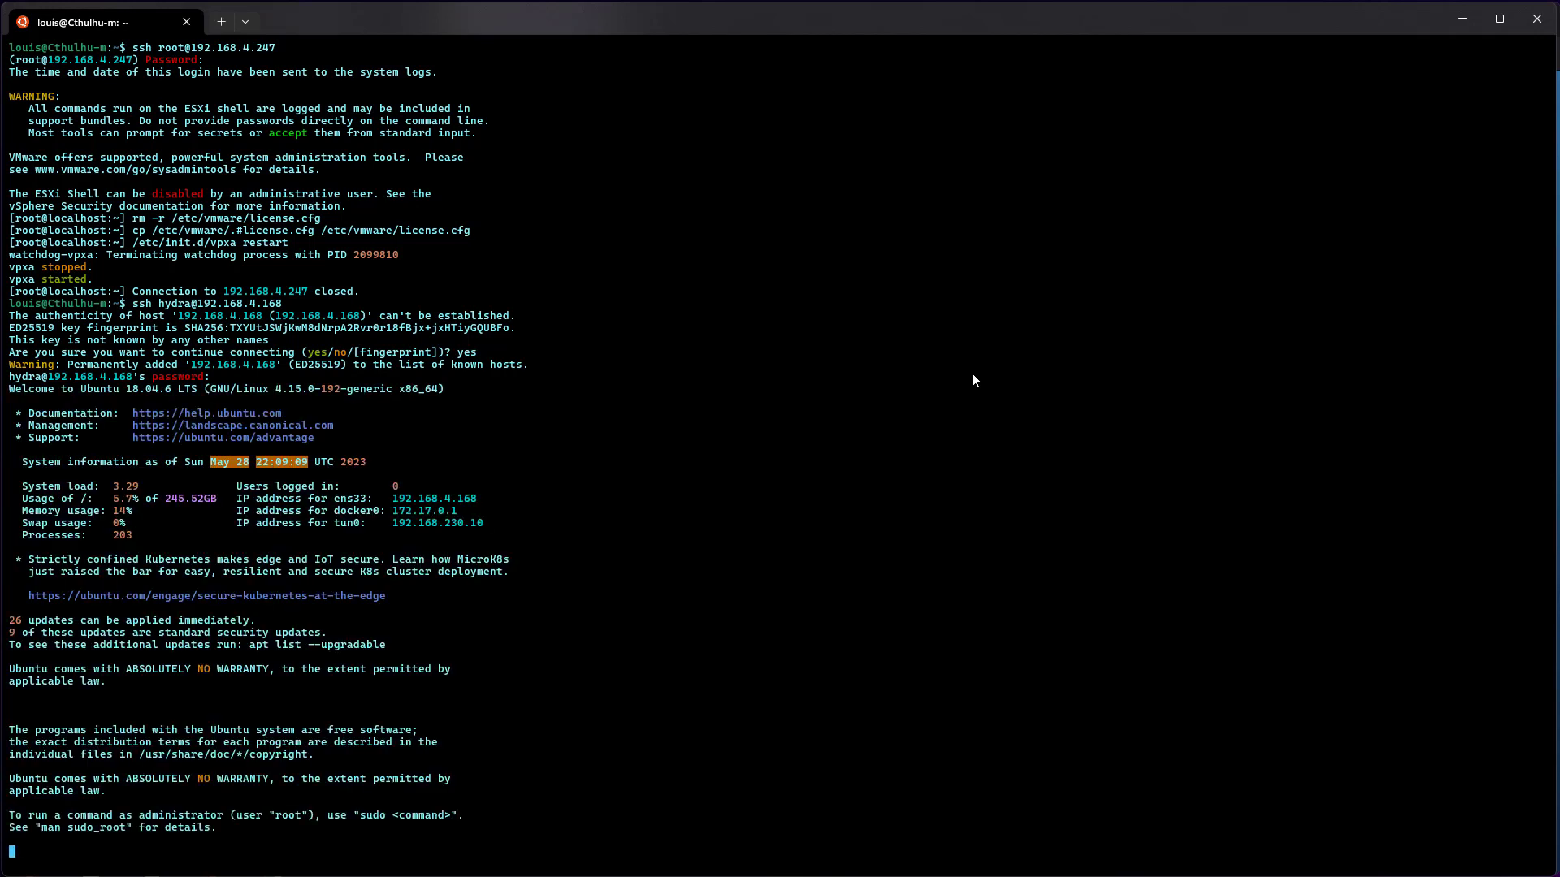
- Switch to a root shell with sudo -s, list containers with docker ps, then clear the screen
key(ctrl+l)
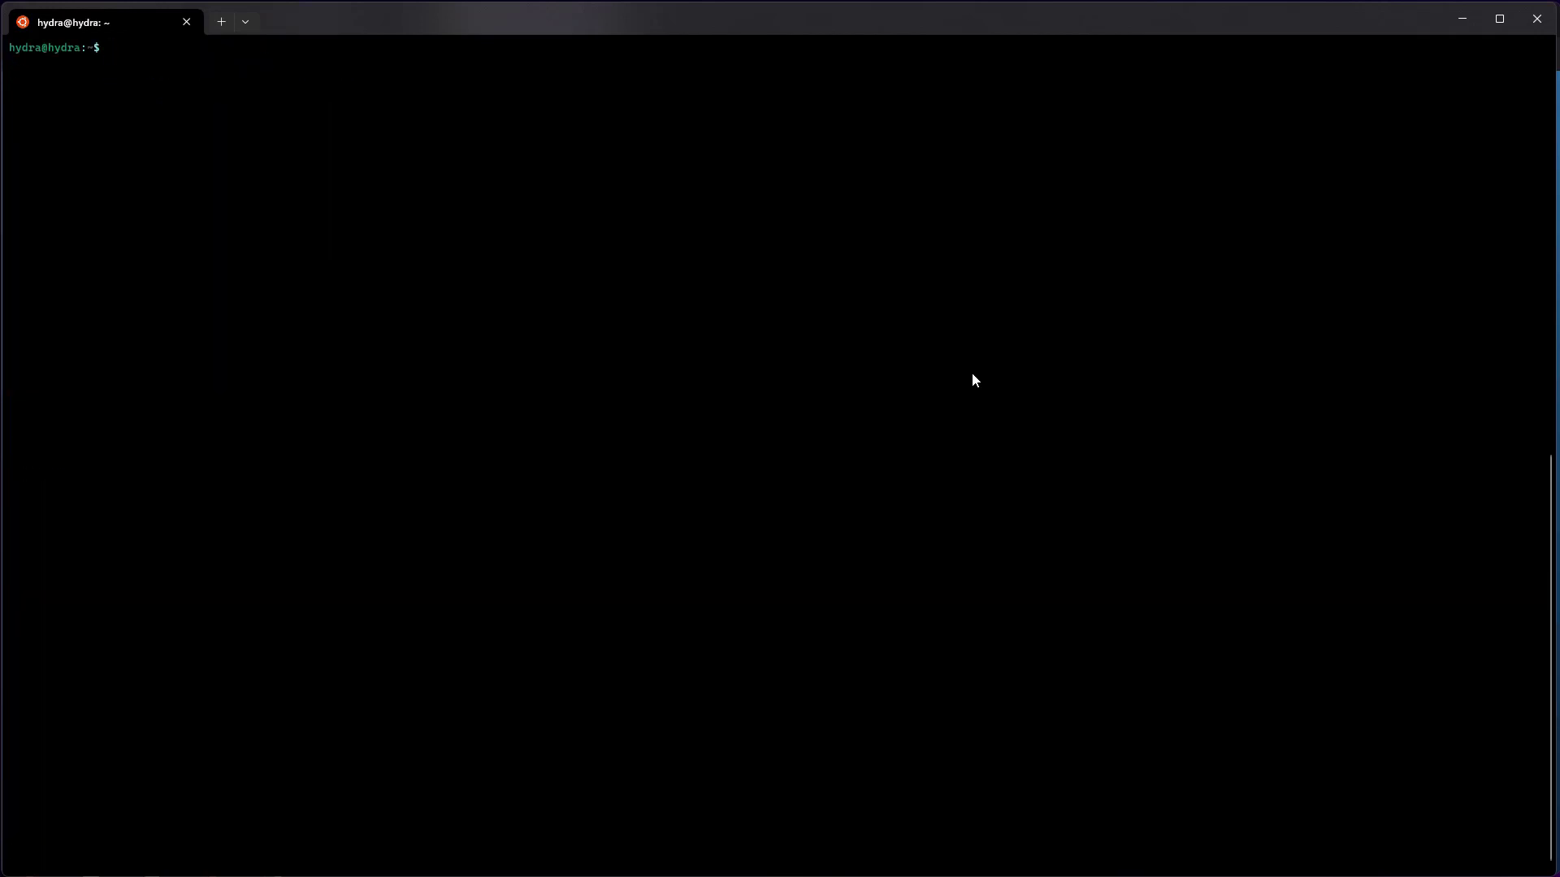
text(sudo -s)
key(Return)
text(docker ps)
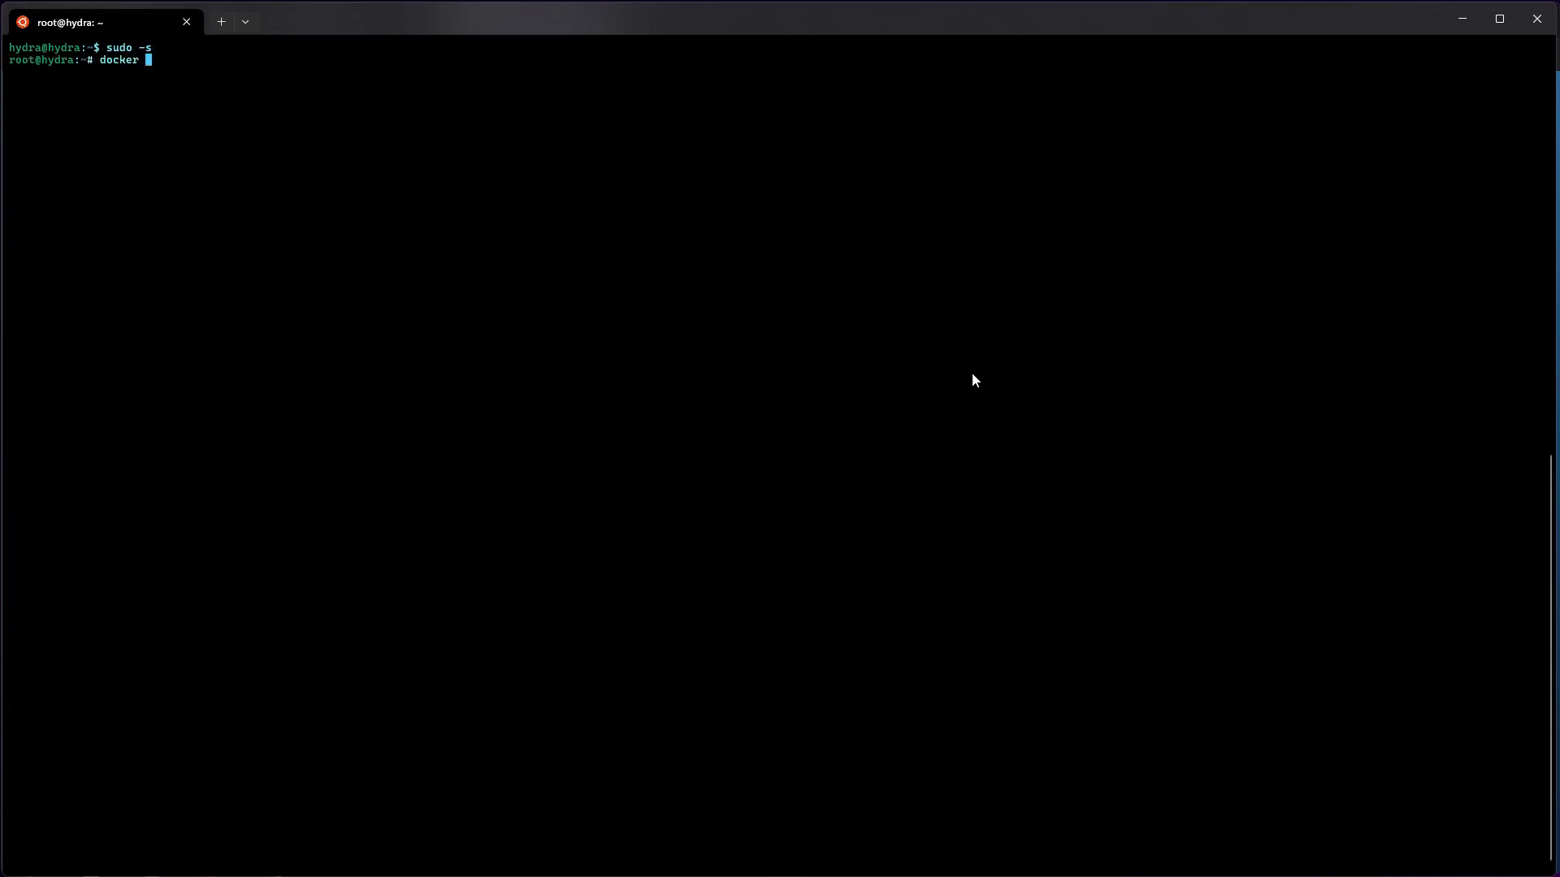
key(Return)
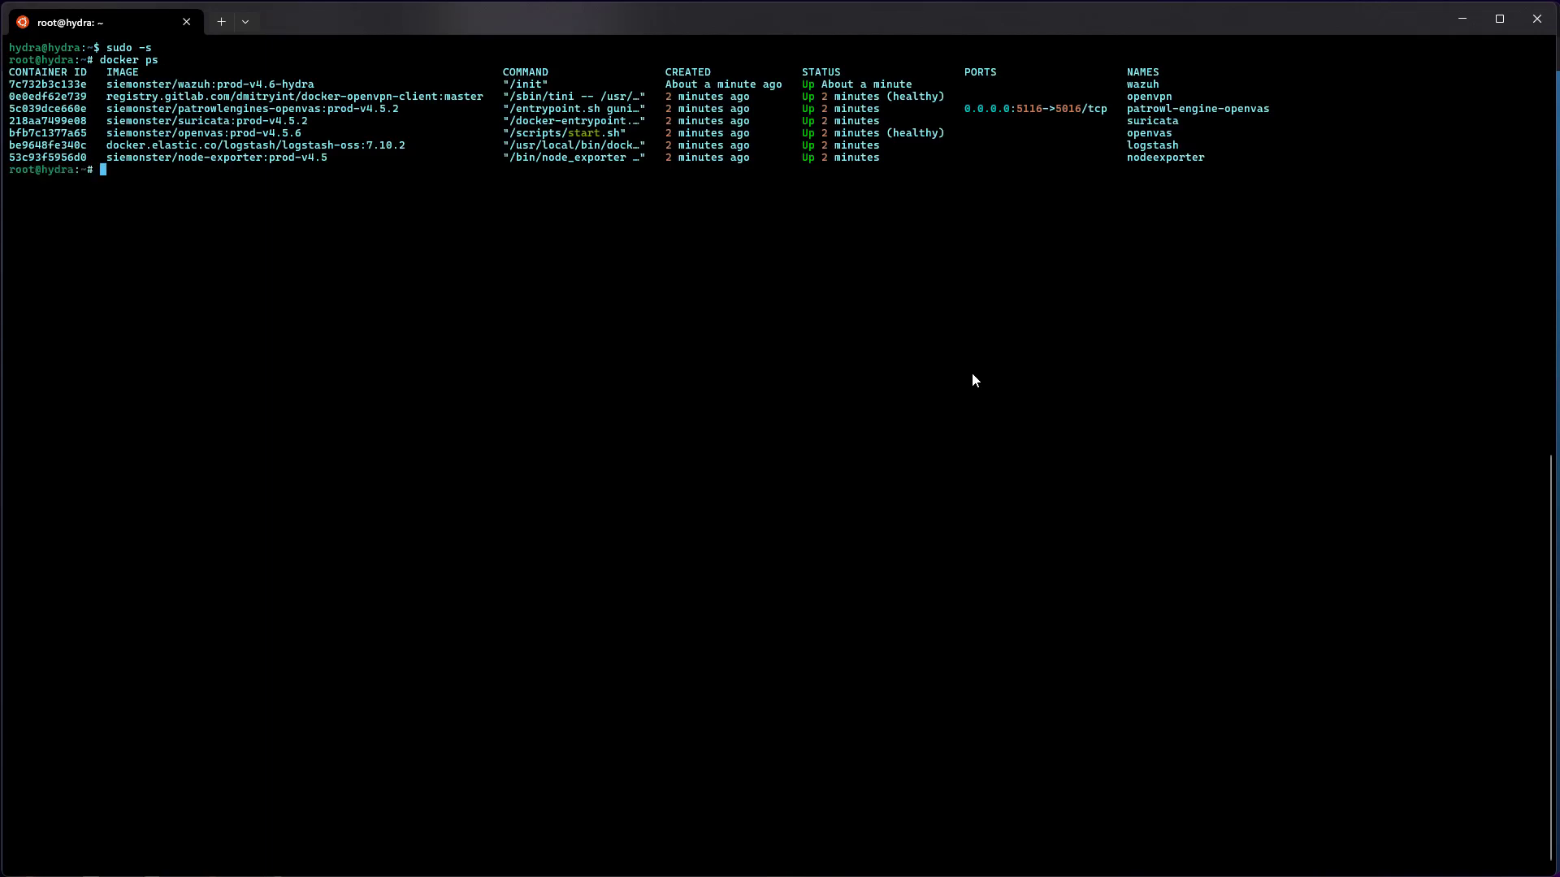
text(clear)
key(Return)
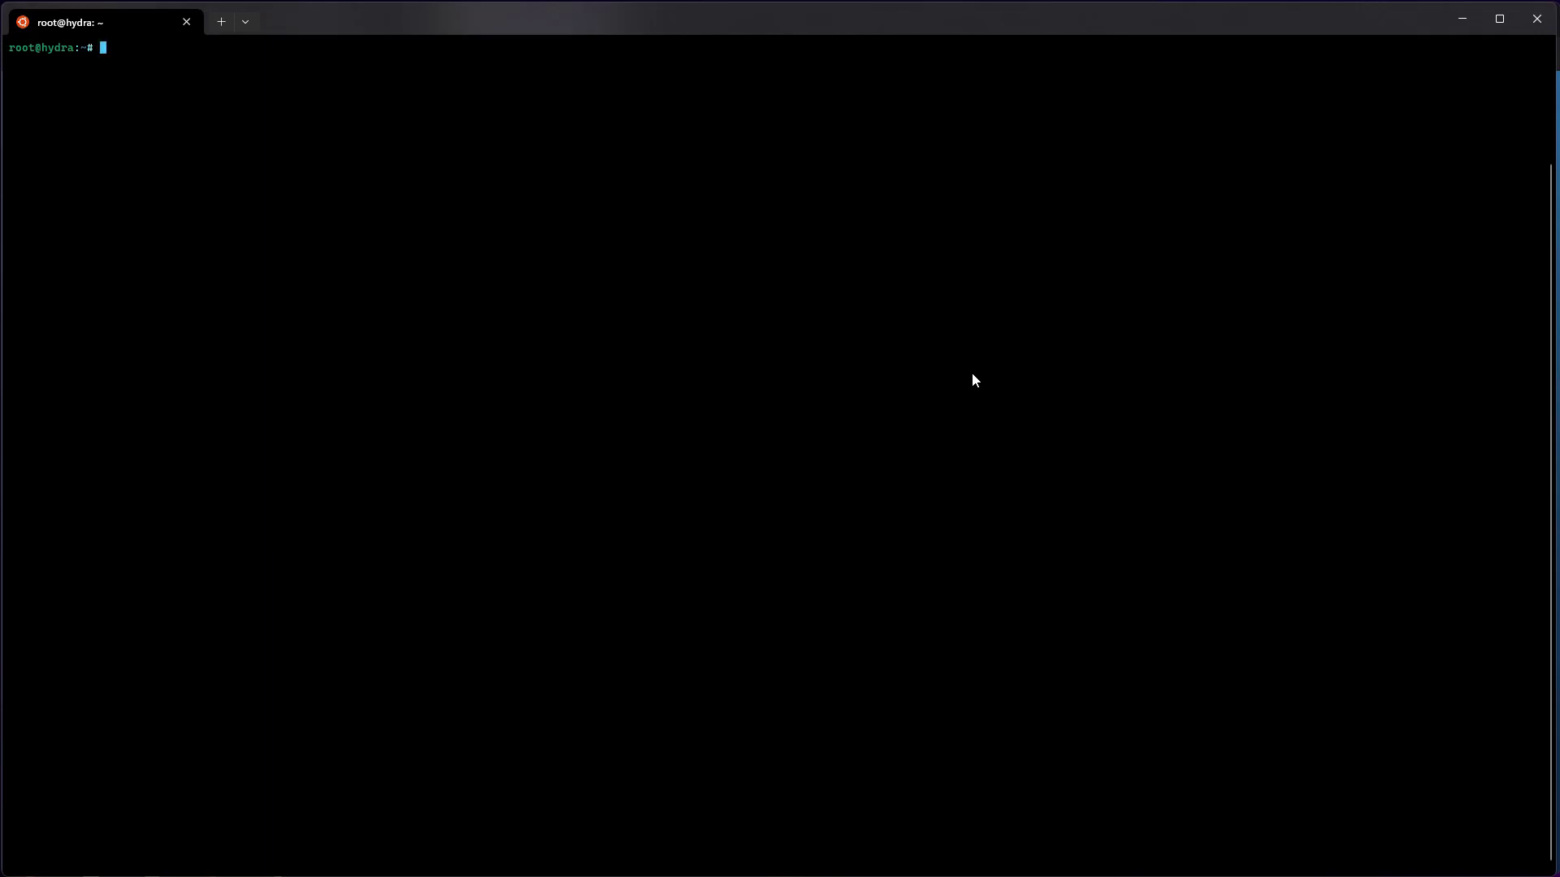
- Open /etc/siemonster/common.env in vim
text(vim e)
key(BackSpace)
text(/etc/si)
key(Tab)
text(com)
key(Tab)
key(Return)
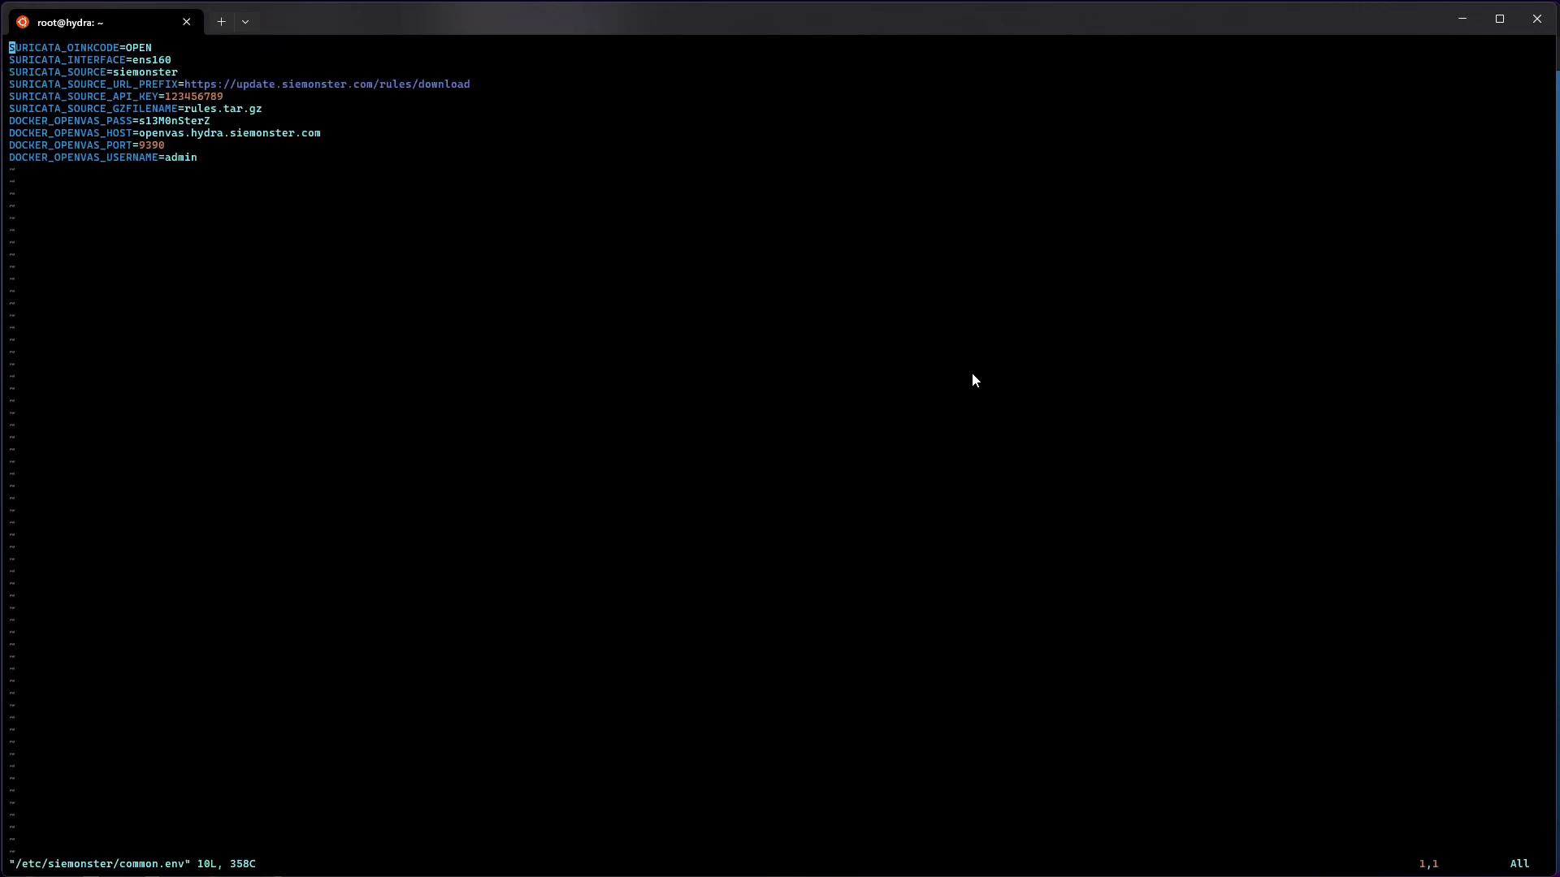
- Change SURICATA_INTERFACE from ens160 to ens33 and save the file with :wq
key(Down)
key(Down)
key(Up)
key(Up)
key(Down)
key(Right)
key(Right)
key(Right)
key(Right)
key(Right)
key(Right)
key(Right)
key(Right)
key(Right)
key(Right)
key(Right)
key(Right)
key(Right)
key(Right)
key(Right)
key(Right)
key(Right)
key(Right)
key(Right)
key(Right)
key(Right)
key(Right)
key(i)
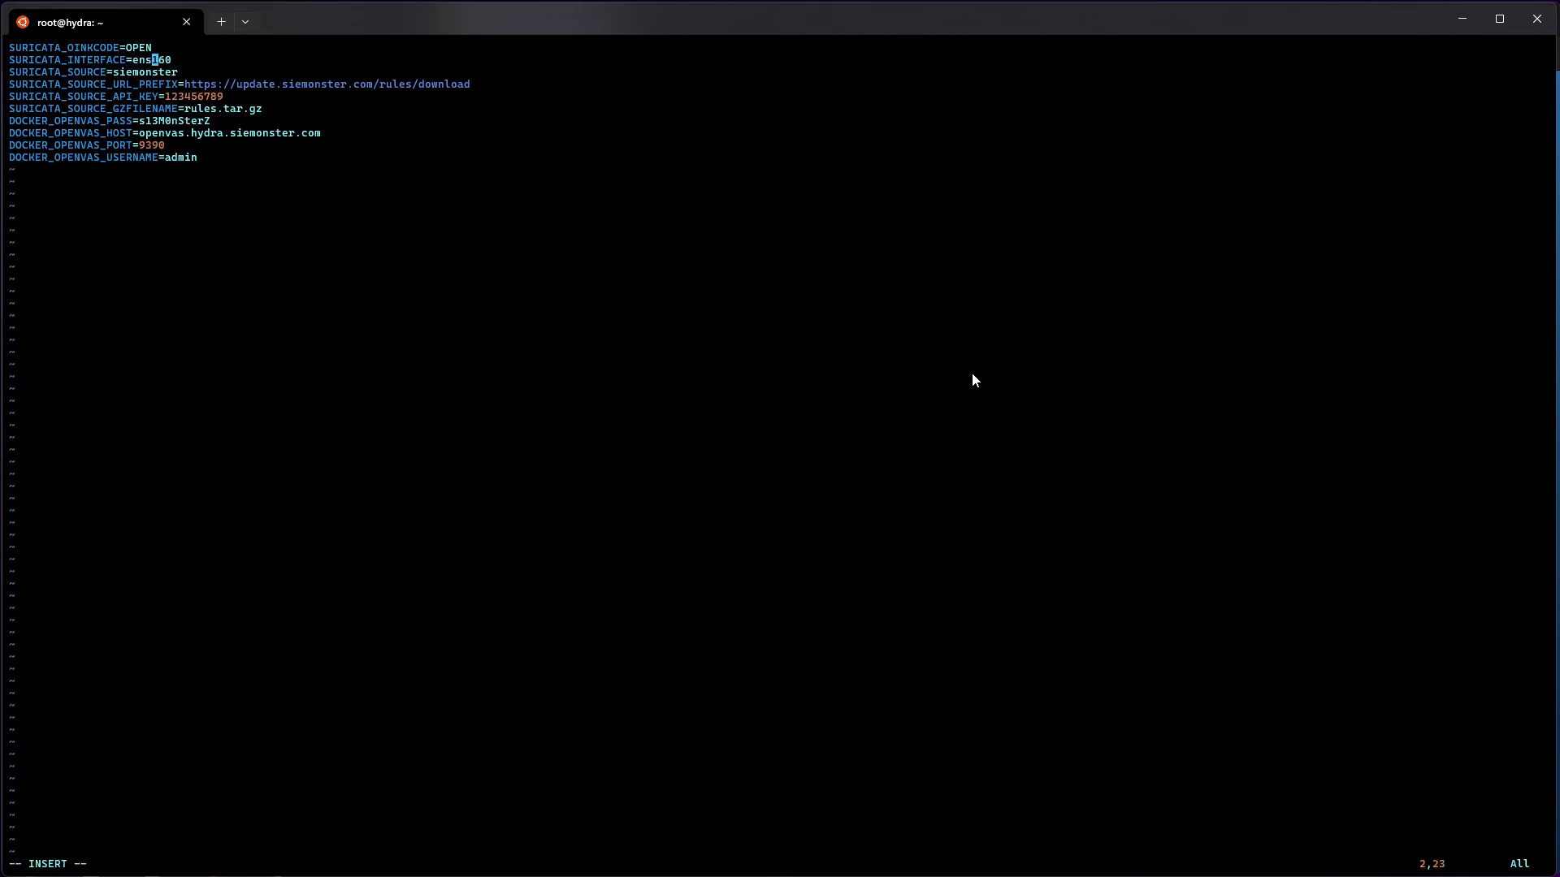
key(Delete)
key(Delete)
text(33)
key(Down)
key(Down)
key(Down)
key(Down)
key(Up)
key(Up)
key(Down)
key(Down)
key(Up)
key(Up)
key(Down)
key(Escape)
text(:wq)
key(Return)
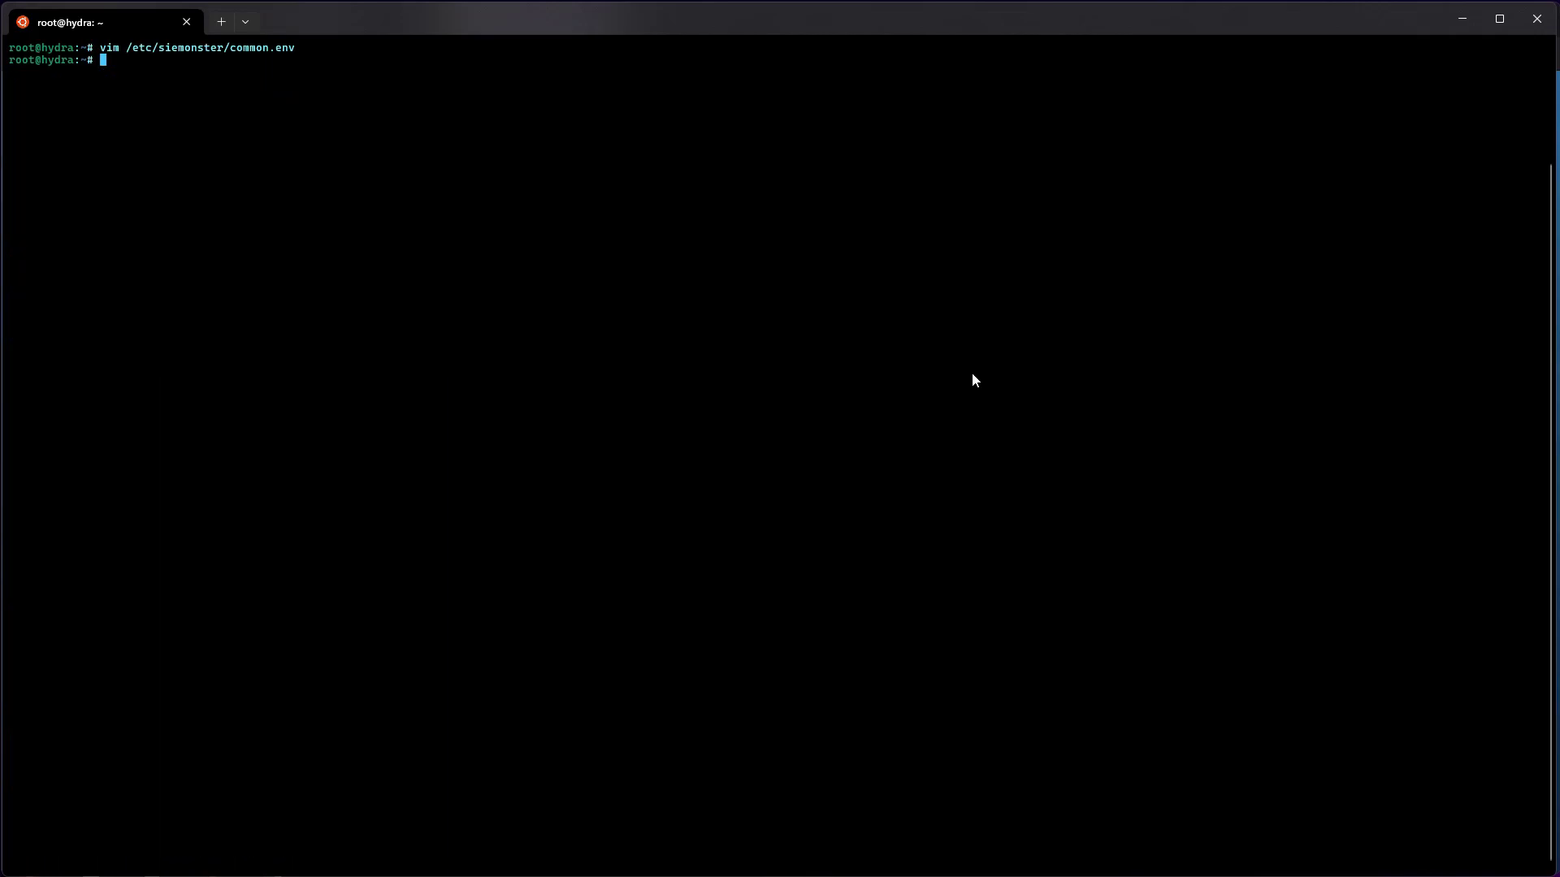
- Restart Suricata and briefly follow its container logs with docker logs -f suricata
text(systemctl restart suricata)
key(Return)
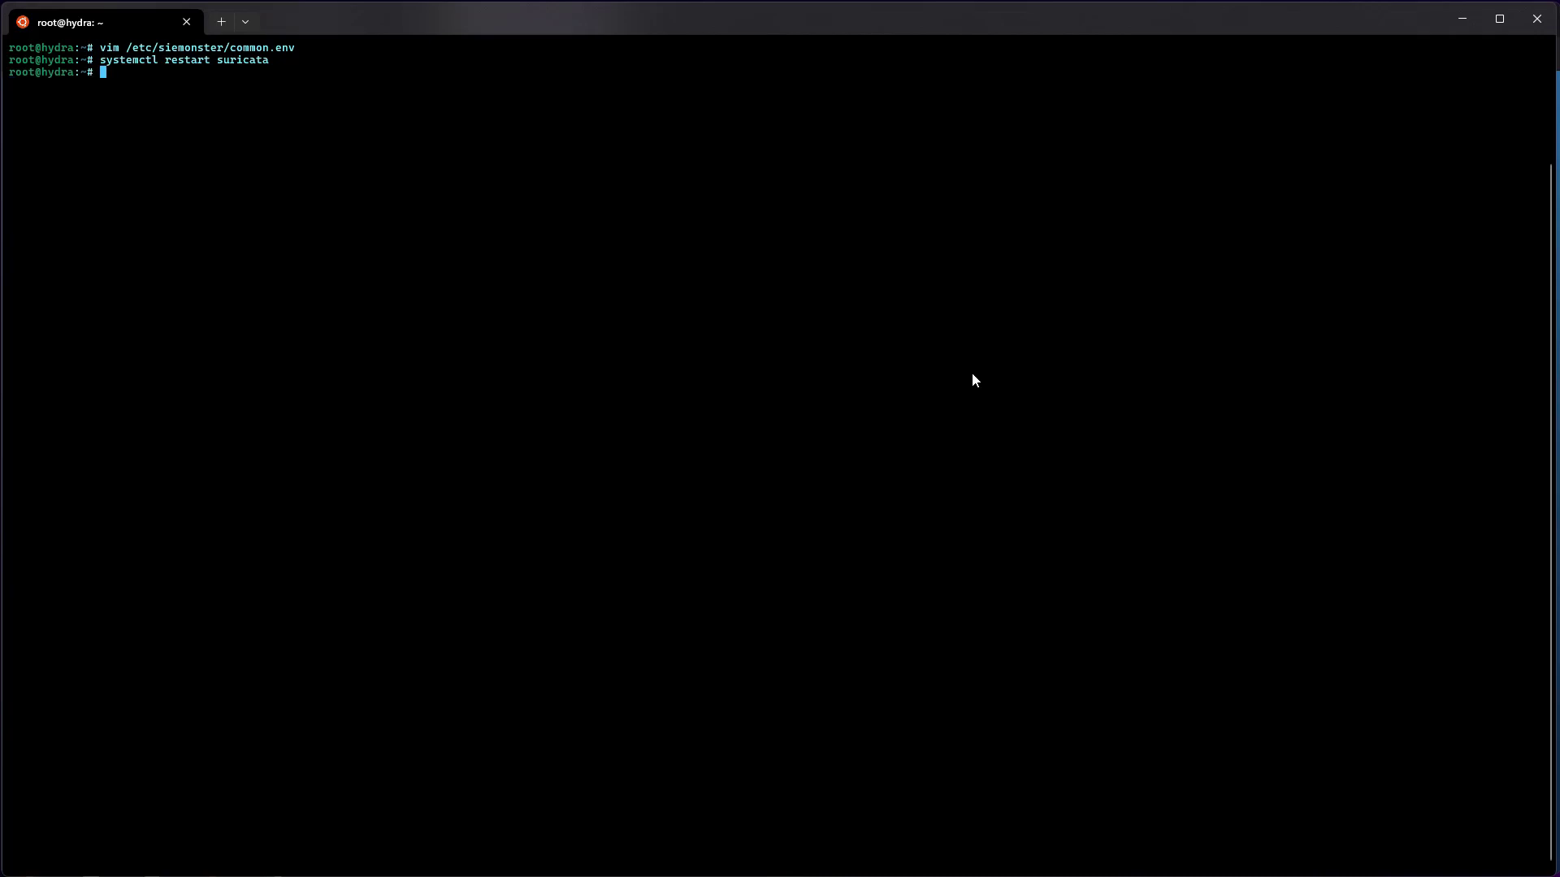
text(docker logs -f suricata)
key(Return)
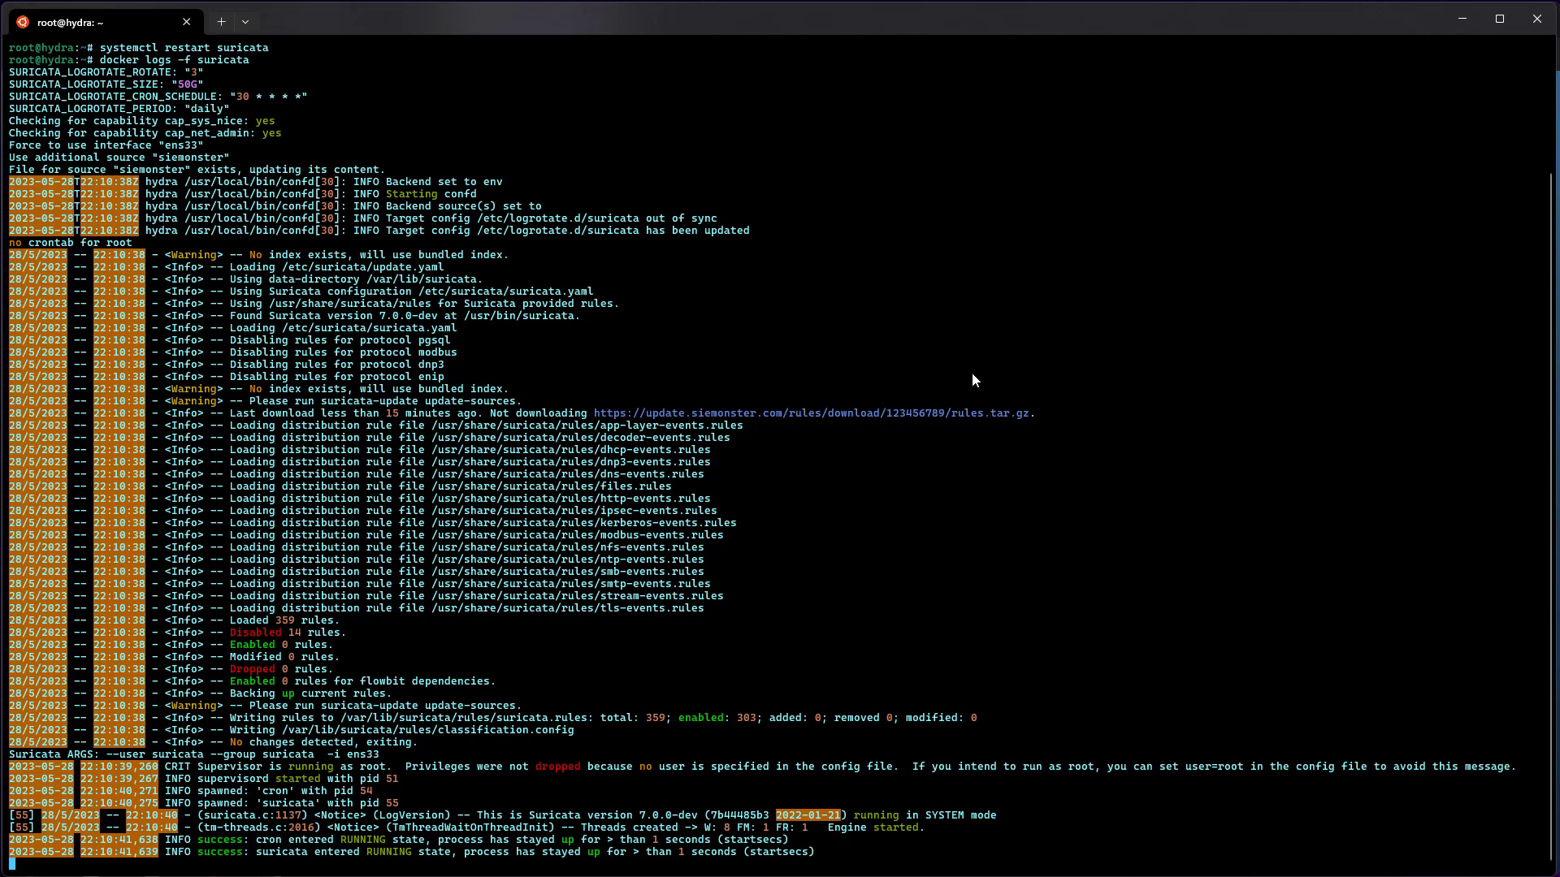
key(ctrl+c)
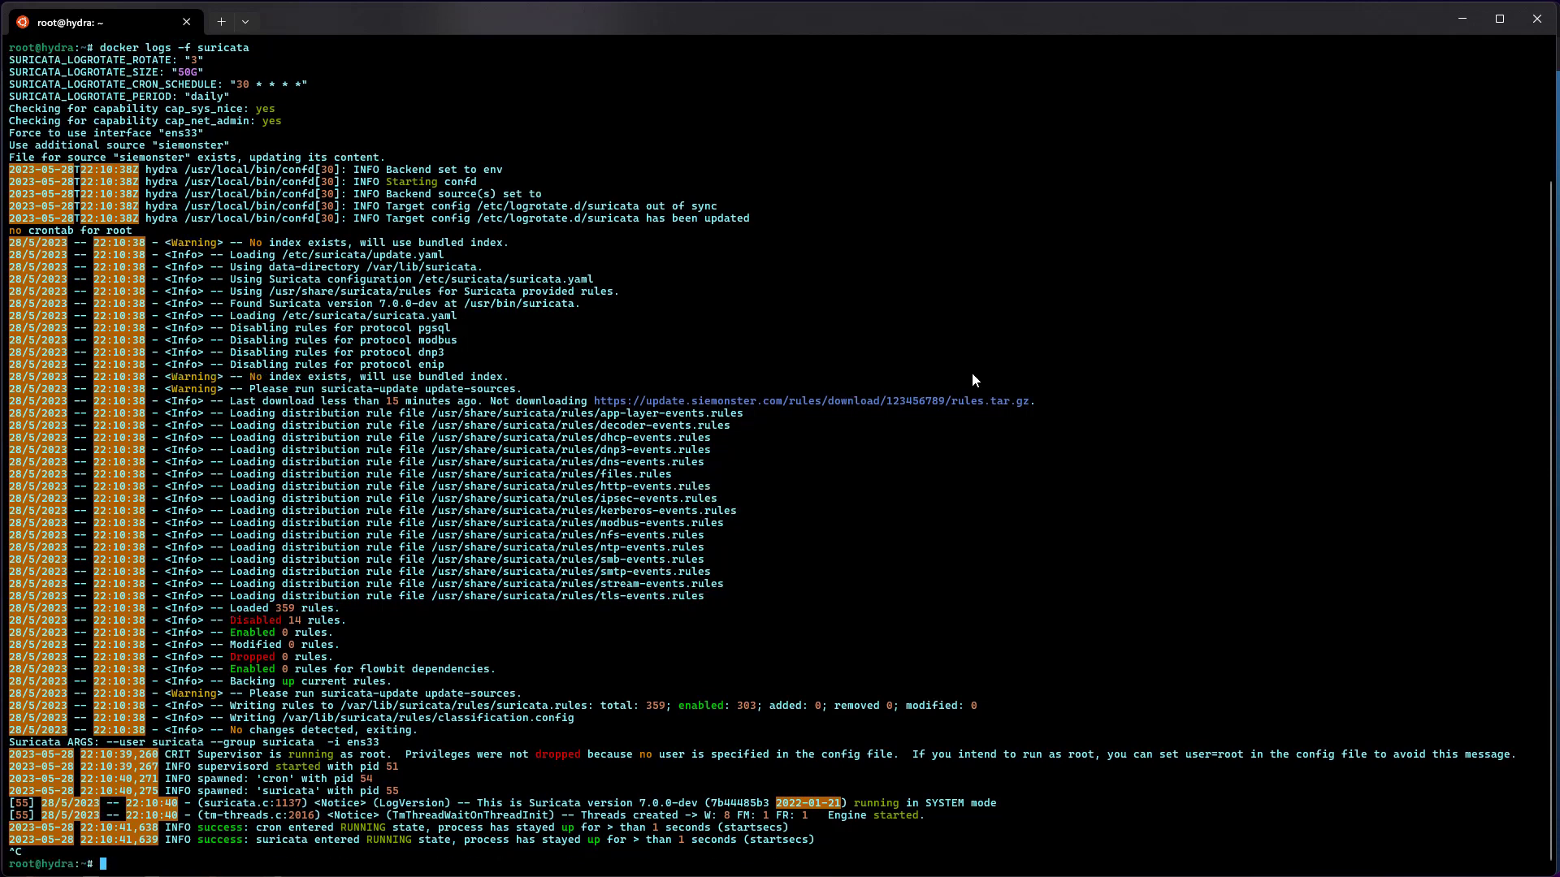
- Run suricata-update inside the suricata container (359 rules, no changes) and clear the screen
text(docker exec -it suricata suricataupda)
key(BackSpace)
key(BackSpace)
key(BackSpace)
key(BackSpace)
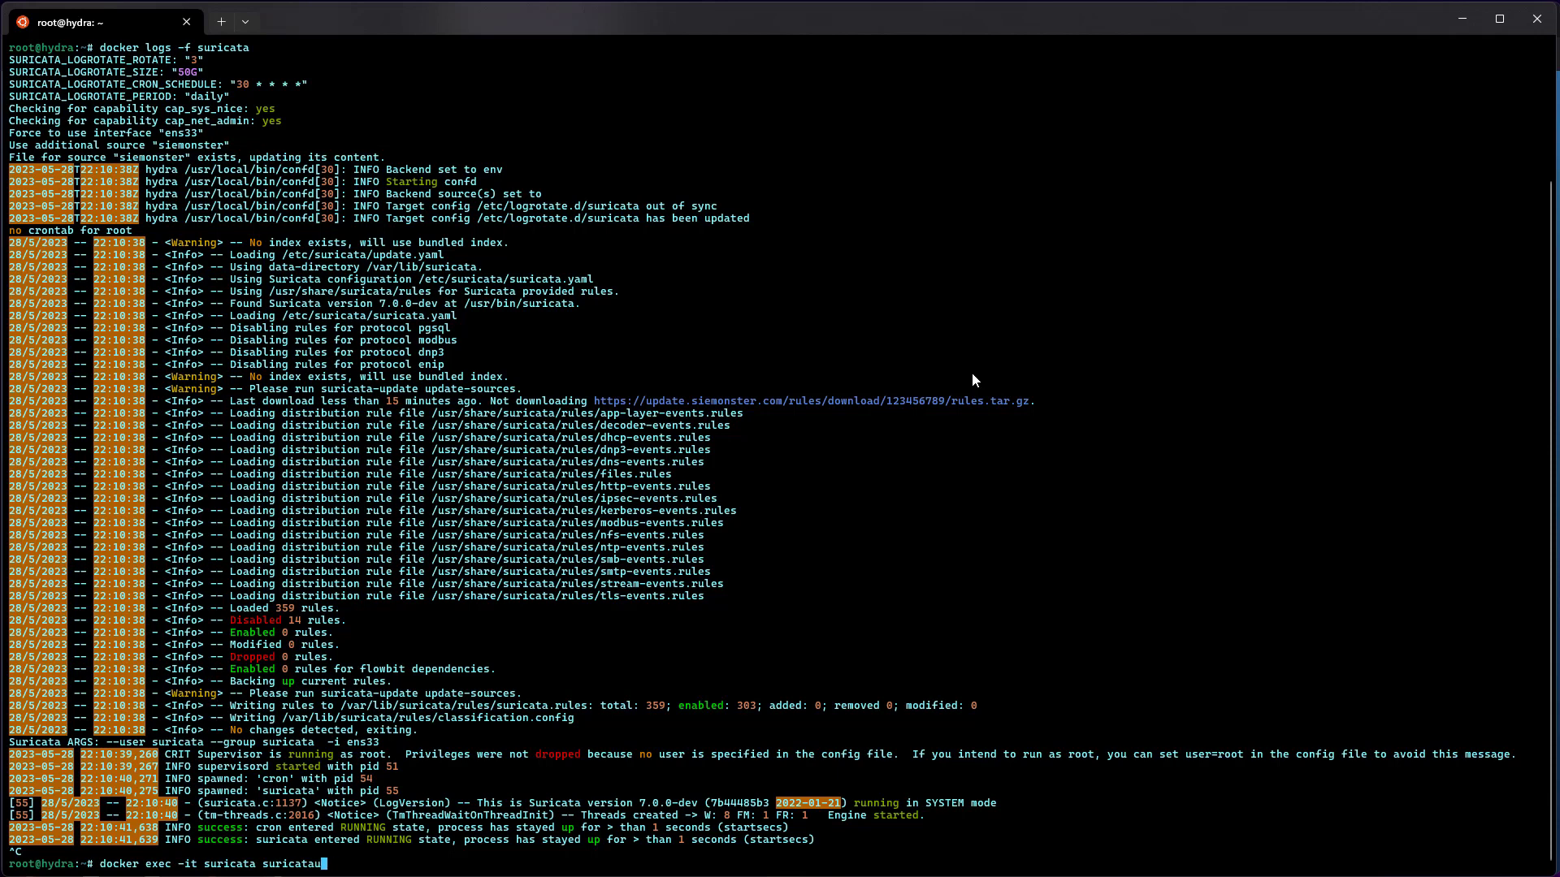
text(-update)
key(Return)
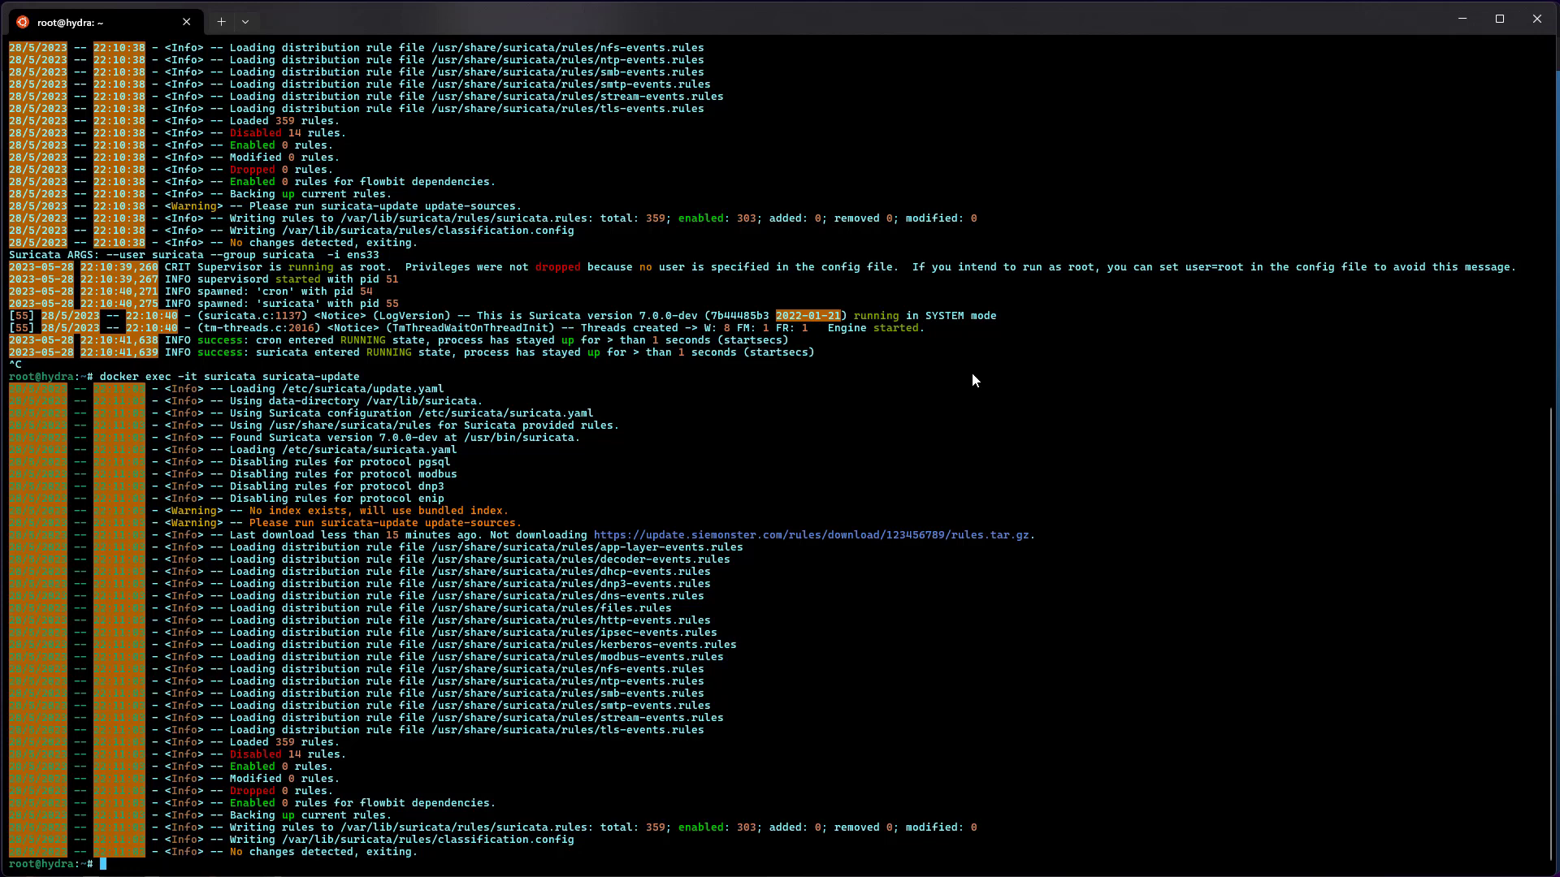
text(clear)
key(Return)
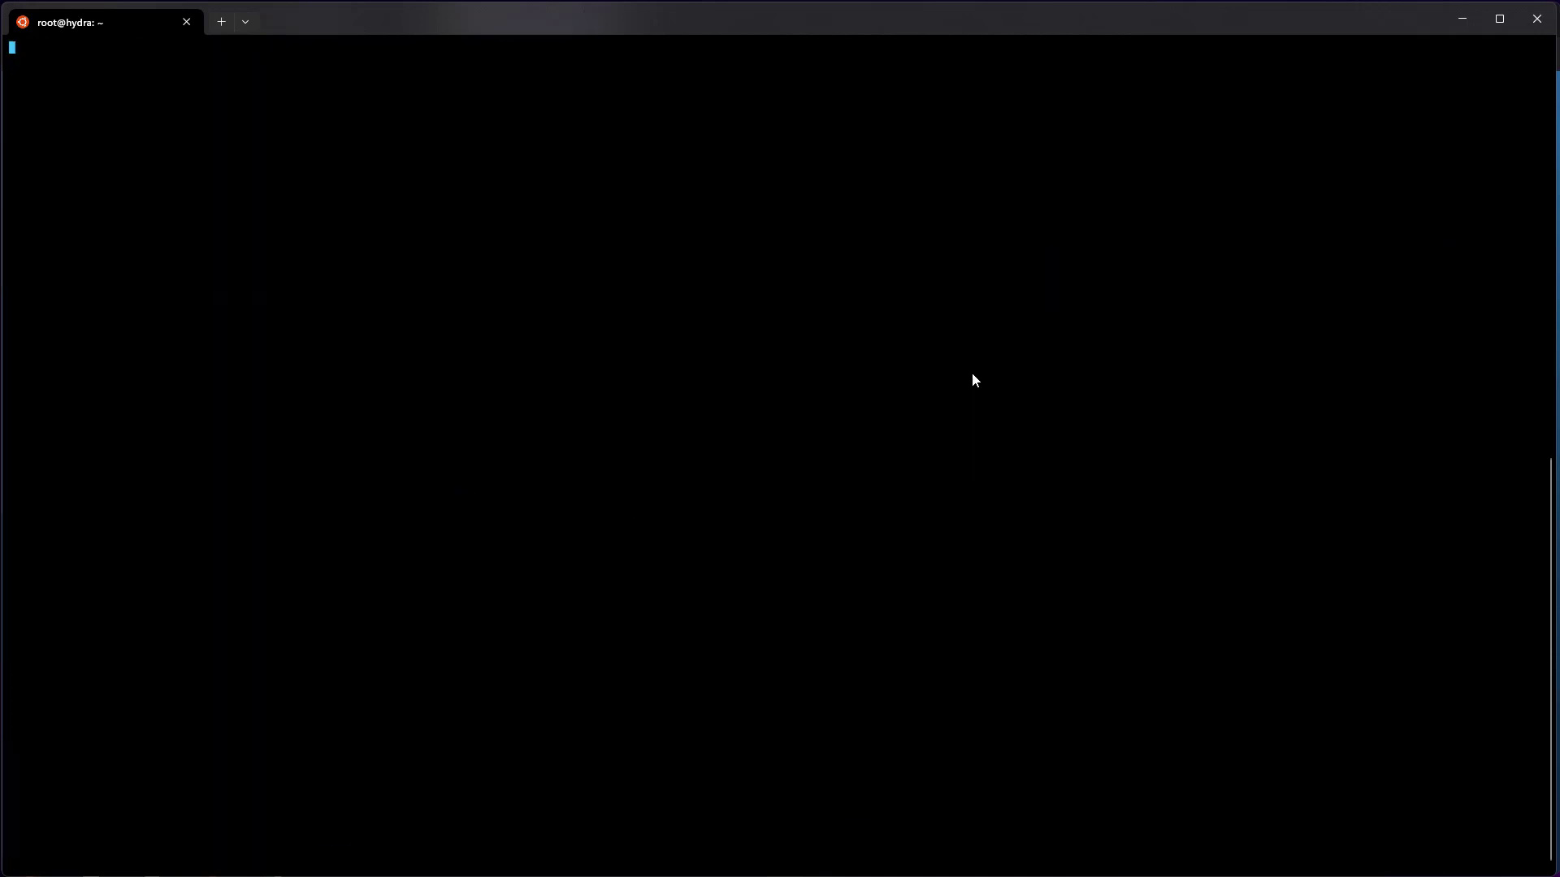
text(docker exec -it wazuh )
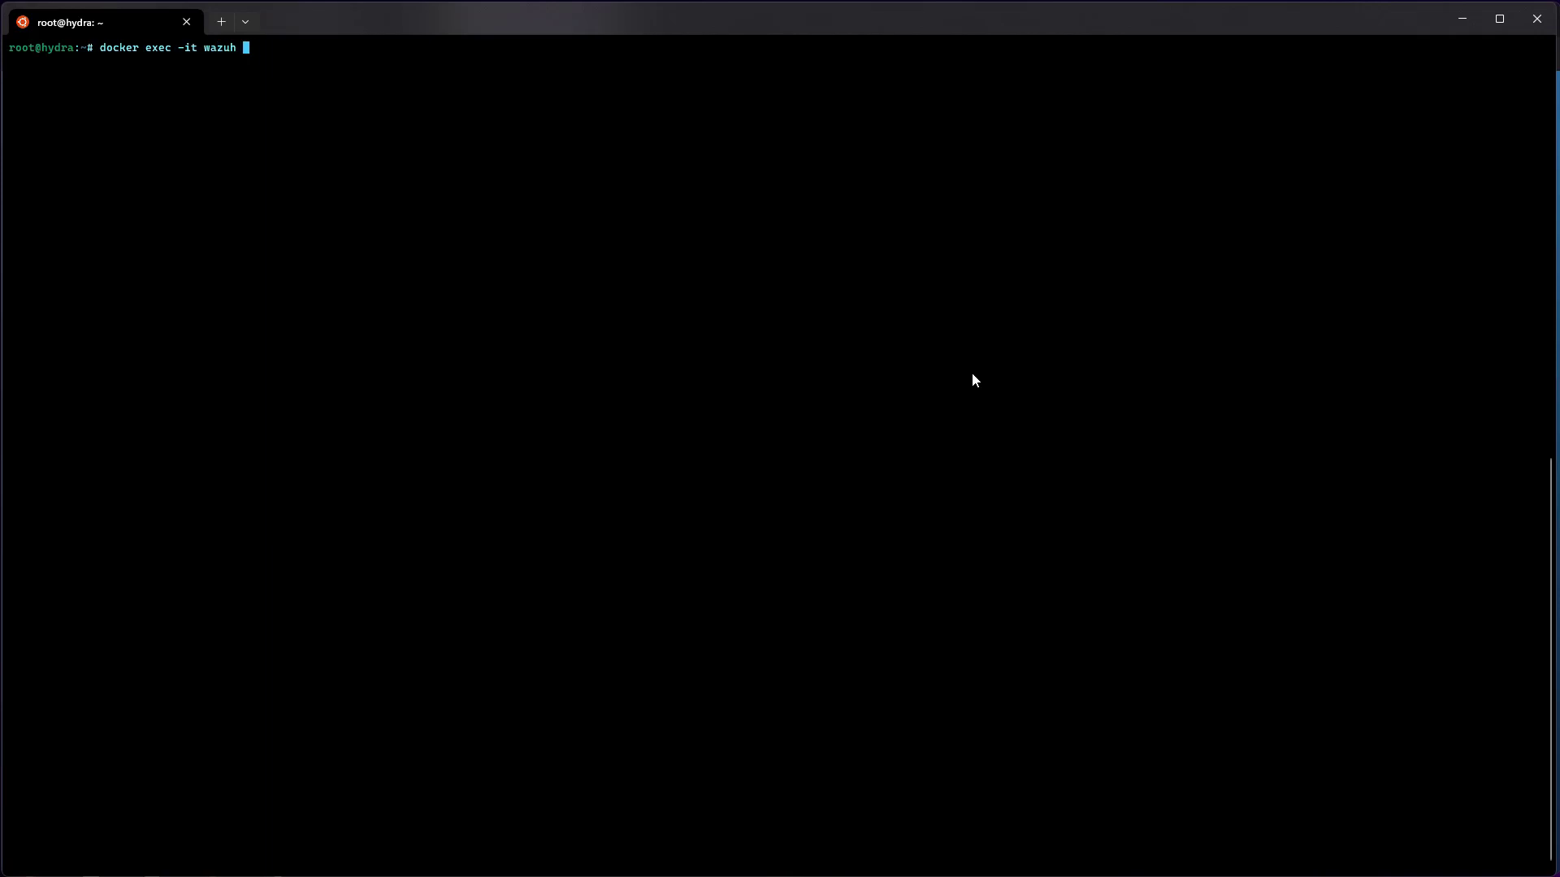
text(bash)
- Enter a bash shell in the wazuh container and open /var/ossec/etc/ossec.conf in vim
key(Return)
text(vim /var/os)
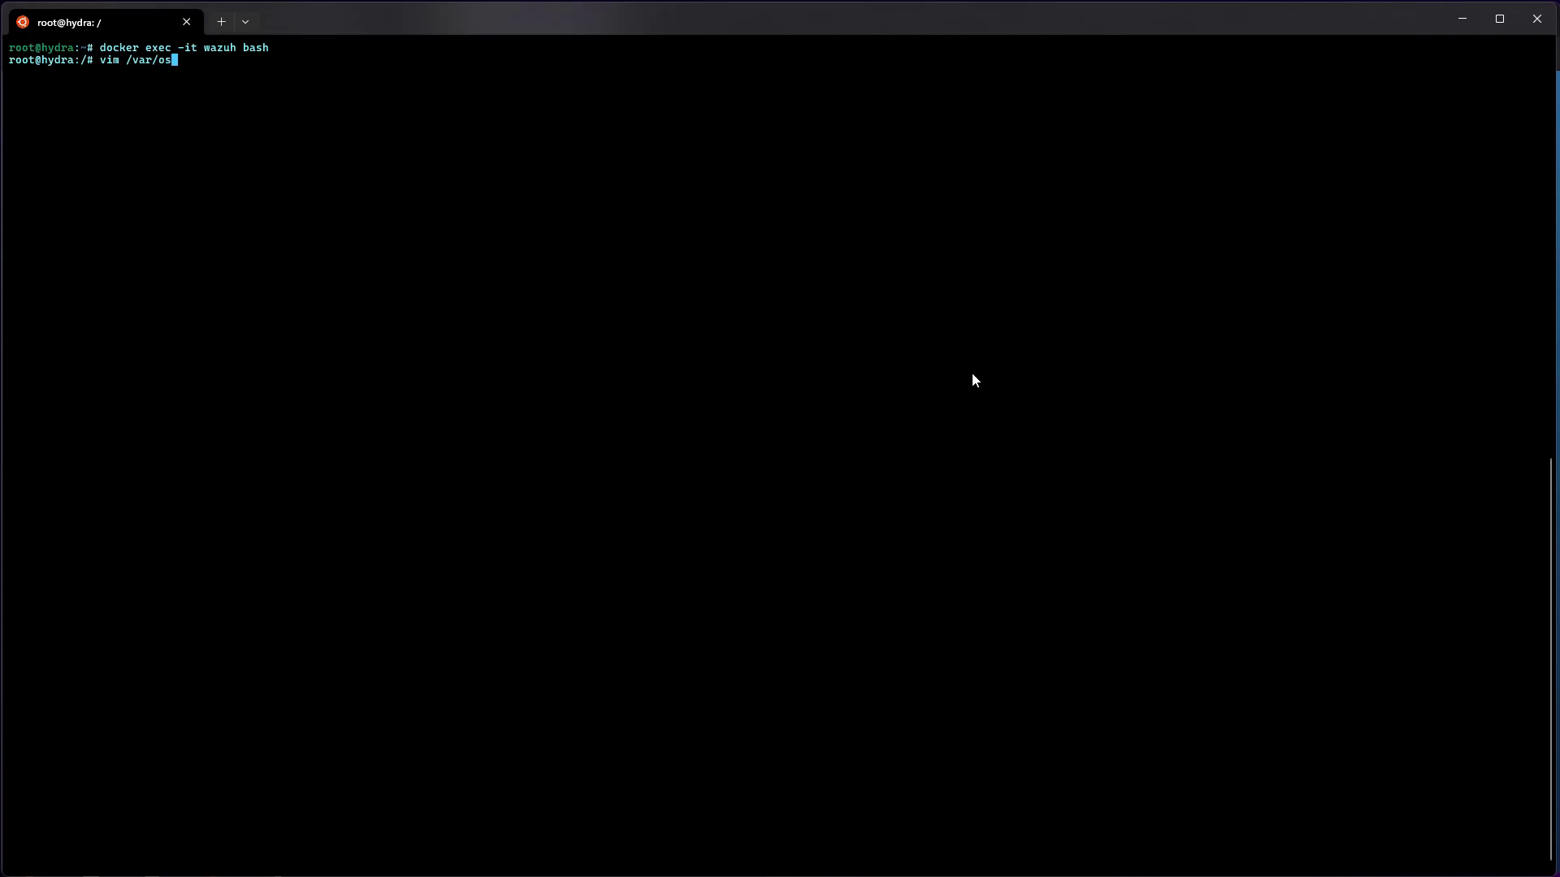
text(sec/etc/)
text(o)
key(Tab)
key(Return)
- Find the worker cluster key and port lines via /cluster, then bring up the SIEMonster dashboard
text(/cluster)
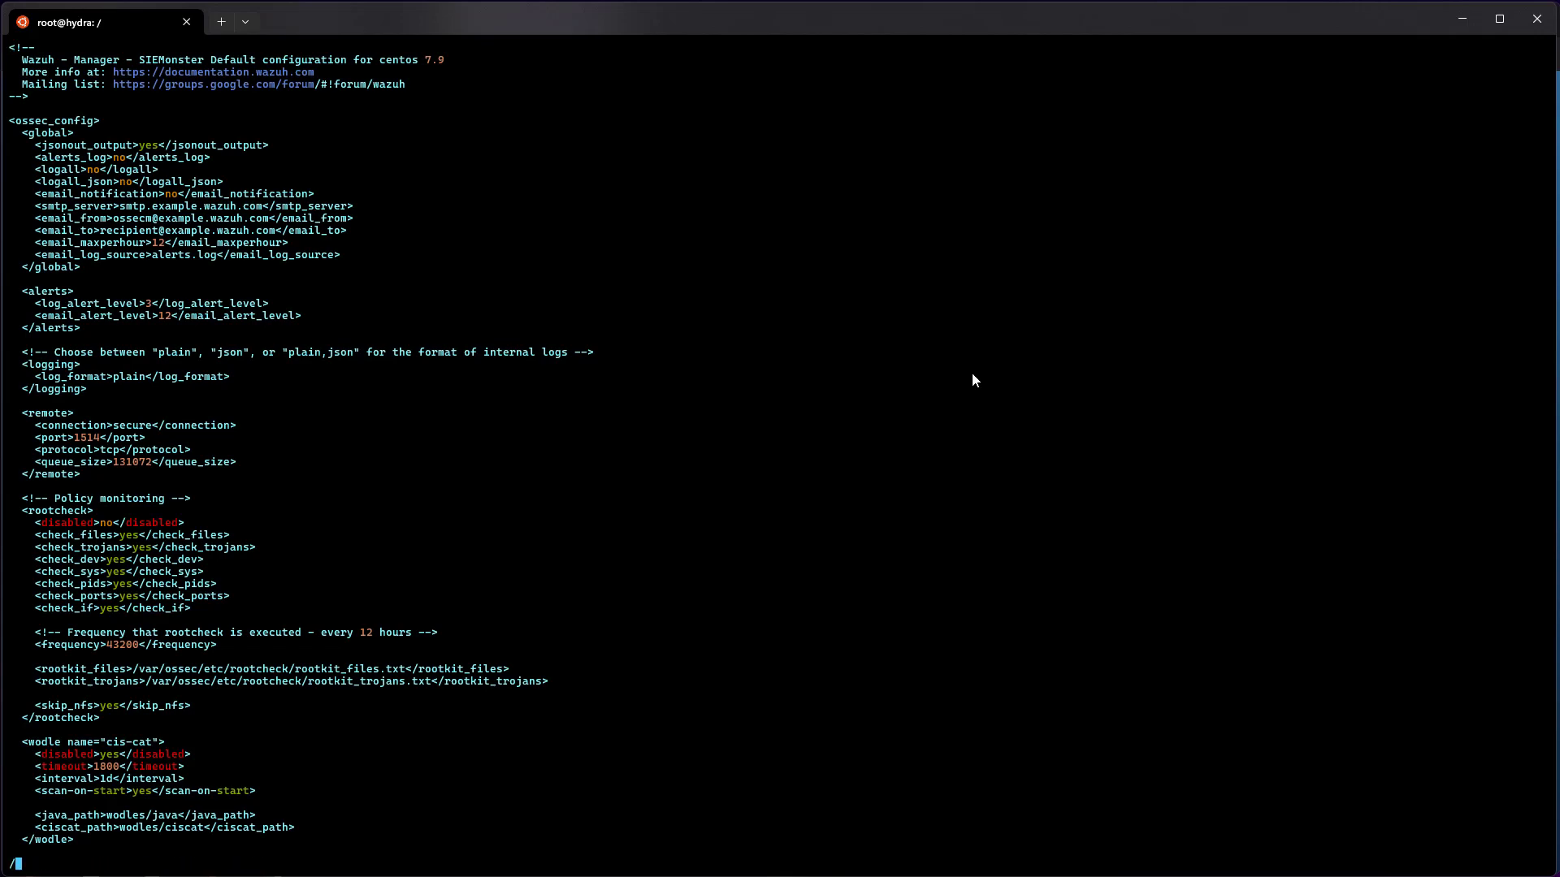
key(Return)
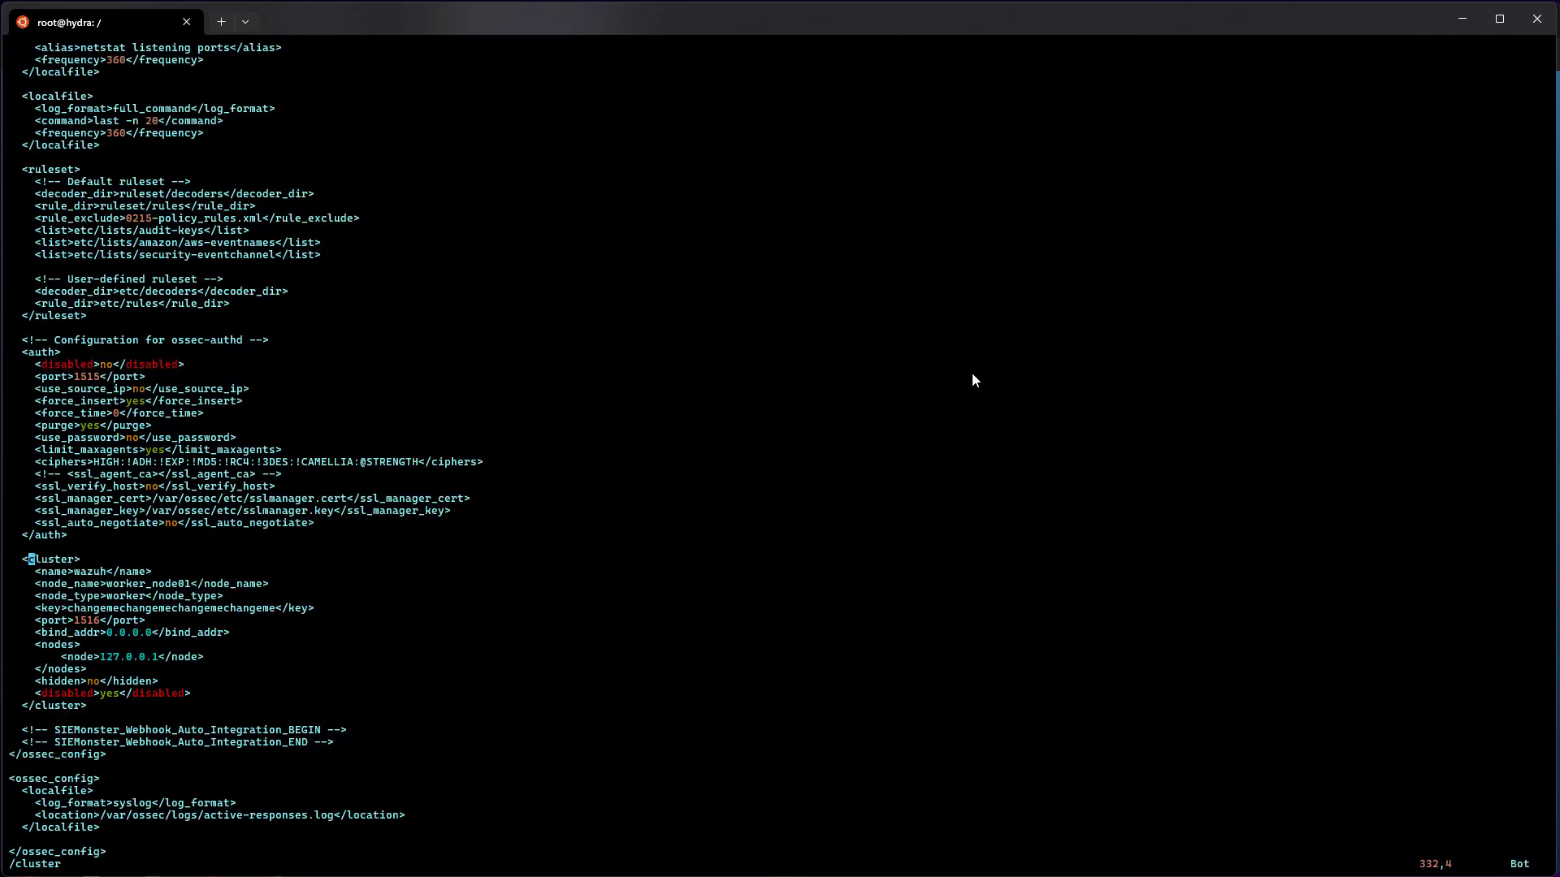
key(Down)
key(Down)
key(Down)
key(Down)
key(Down)
key(Down)
key(Up)
key(Up)
key(Up)
key(Up)
key(Up)
key(Down)
key(Down)
key(Down)
key(Down)
key(Down)
key(Down)
key(Down)
key(Down)
key(Down)
key(Down)
key(Up)
key(Up)
key(Up)
key(Up)
key(alt+Tab)
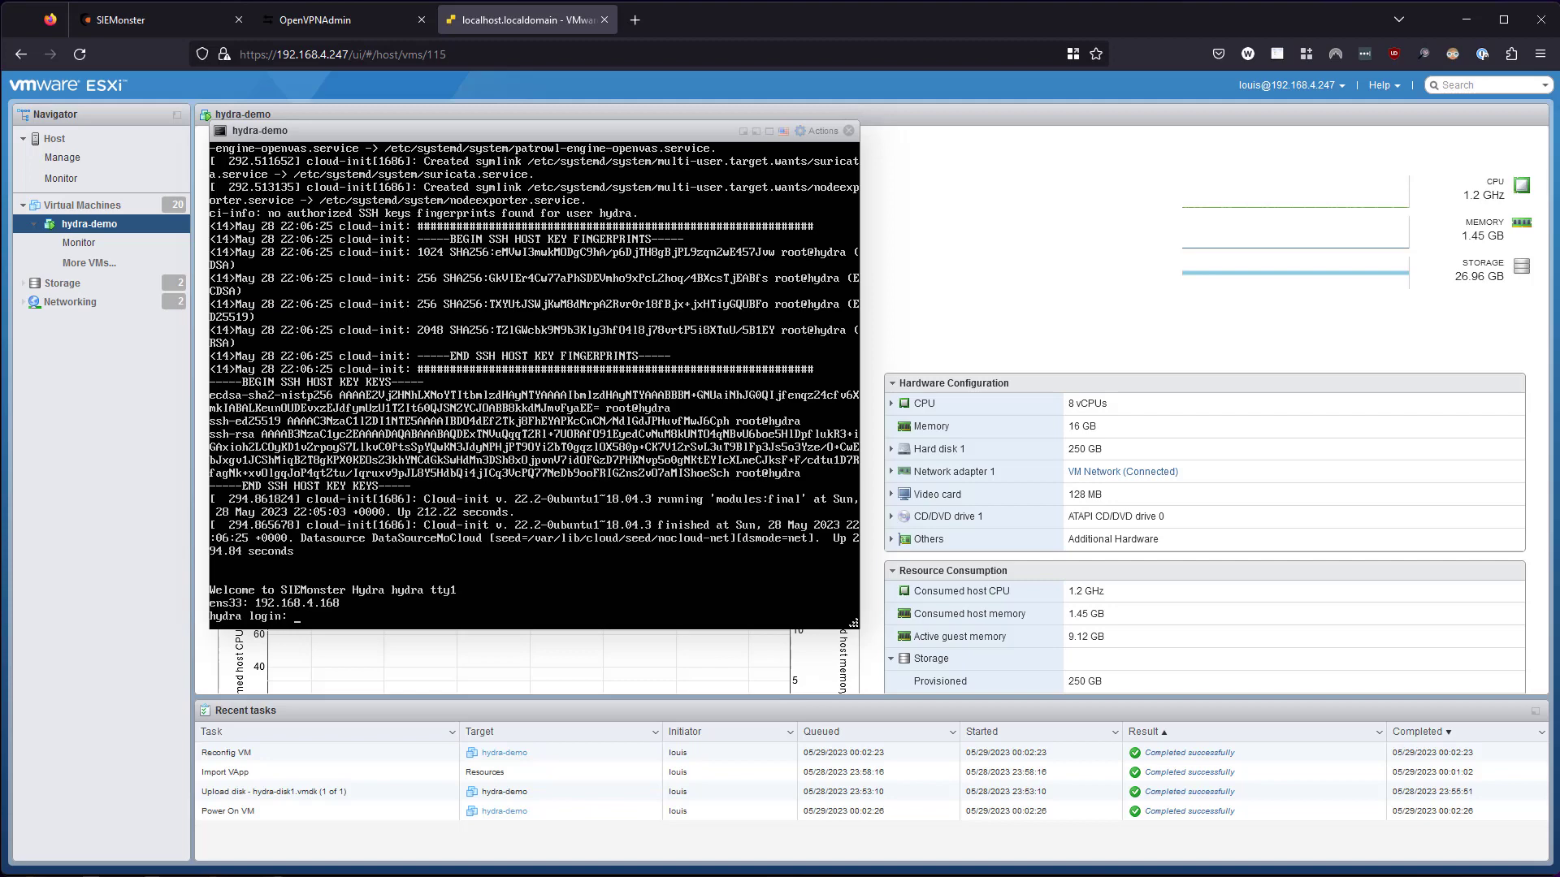
click(131, 18)
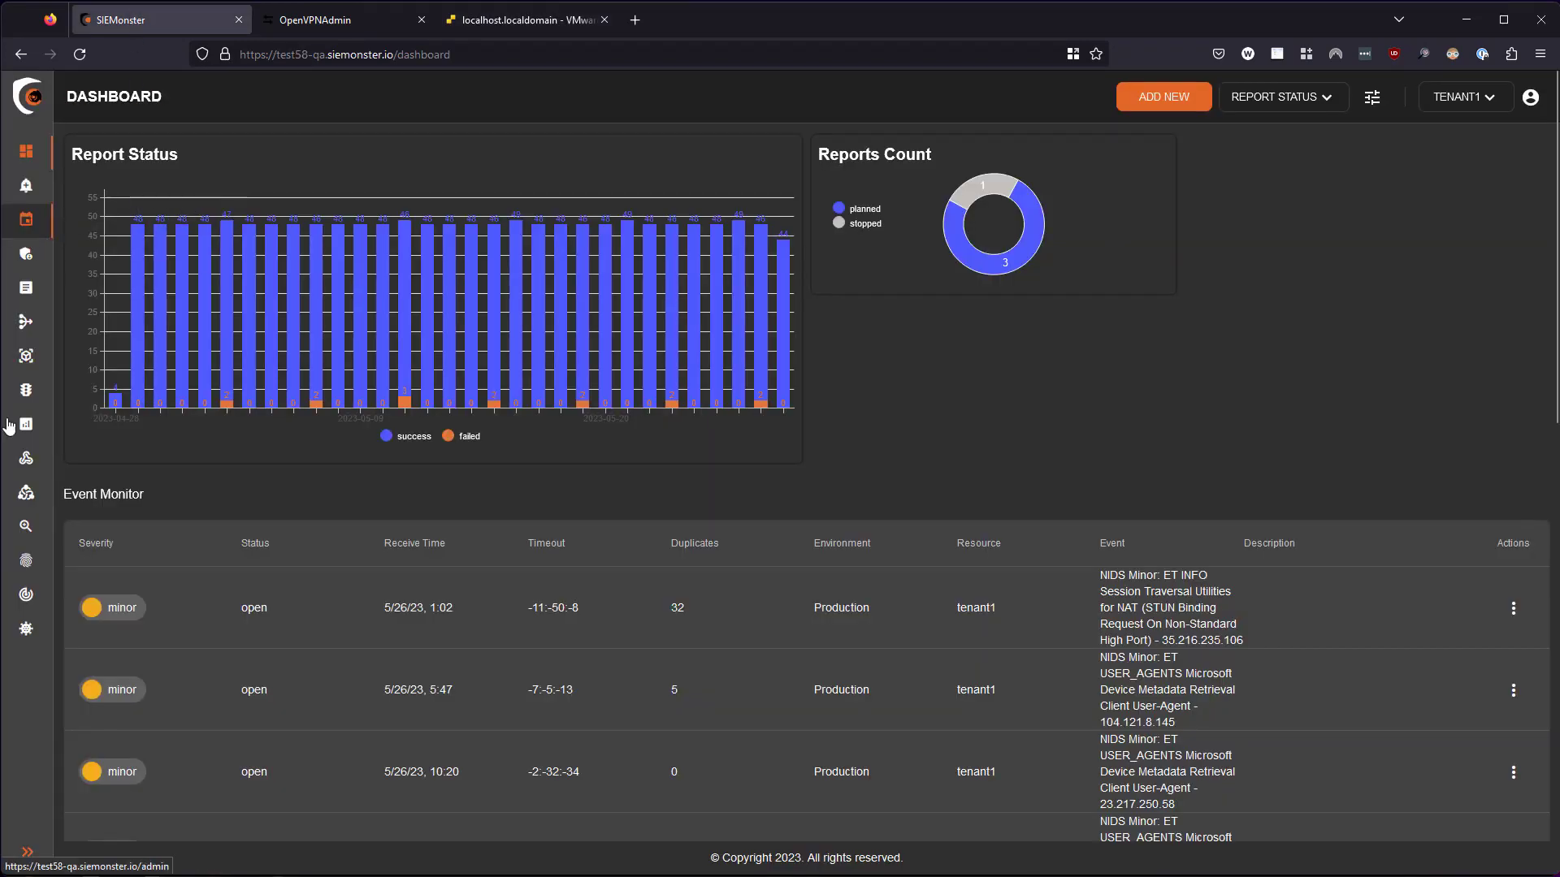
- Open XDR Modules > Management > Configuration and edit node01's master ossec.conf
click(27, 851)
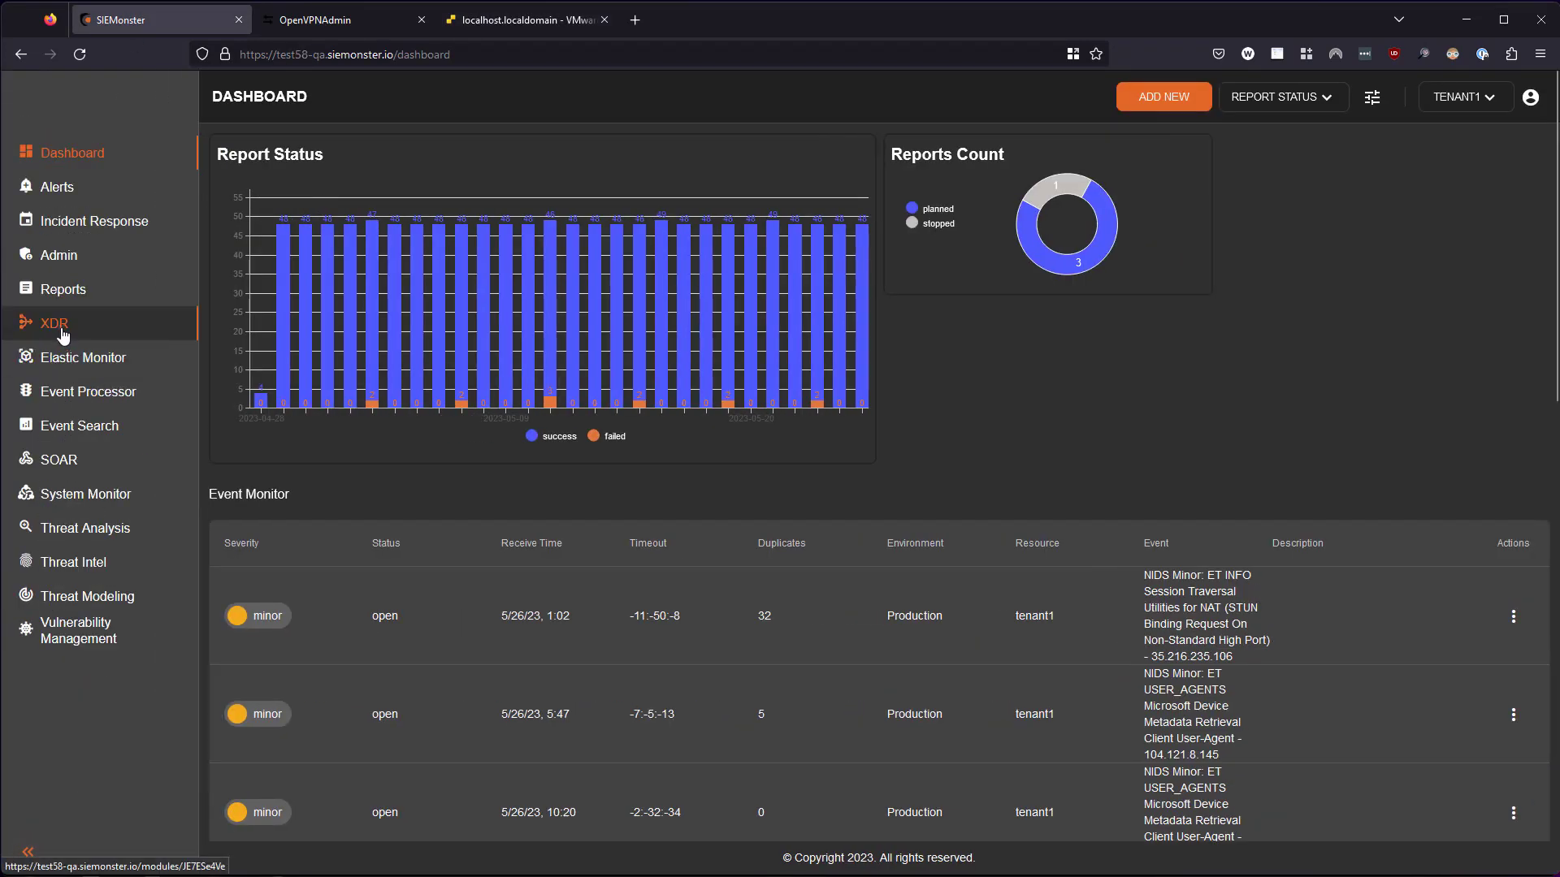
click(186, 322)
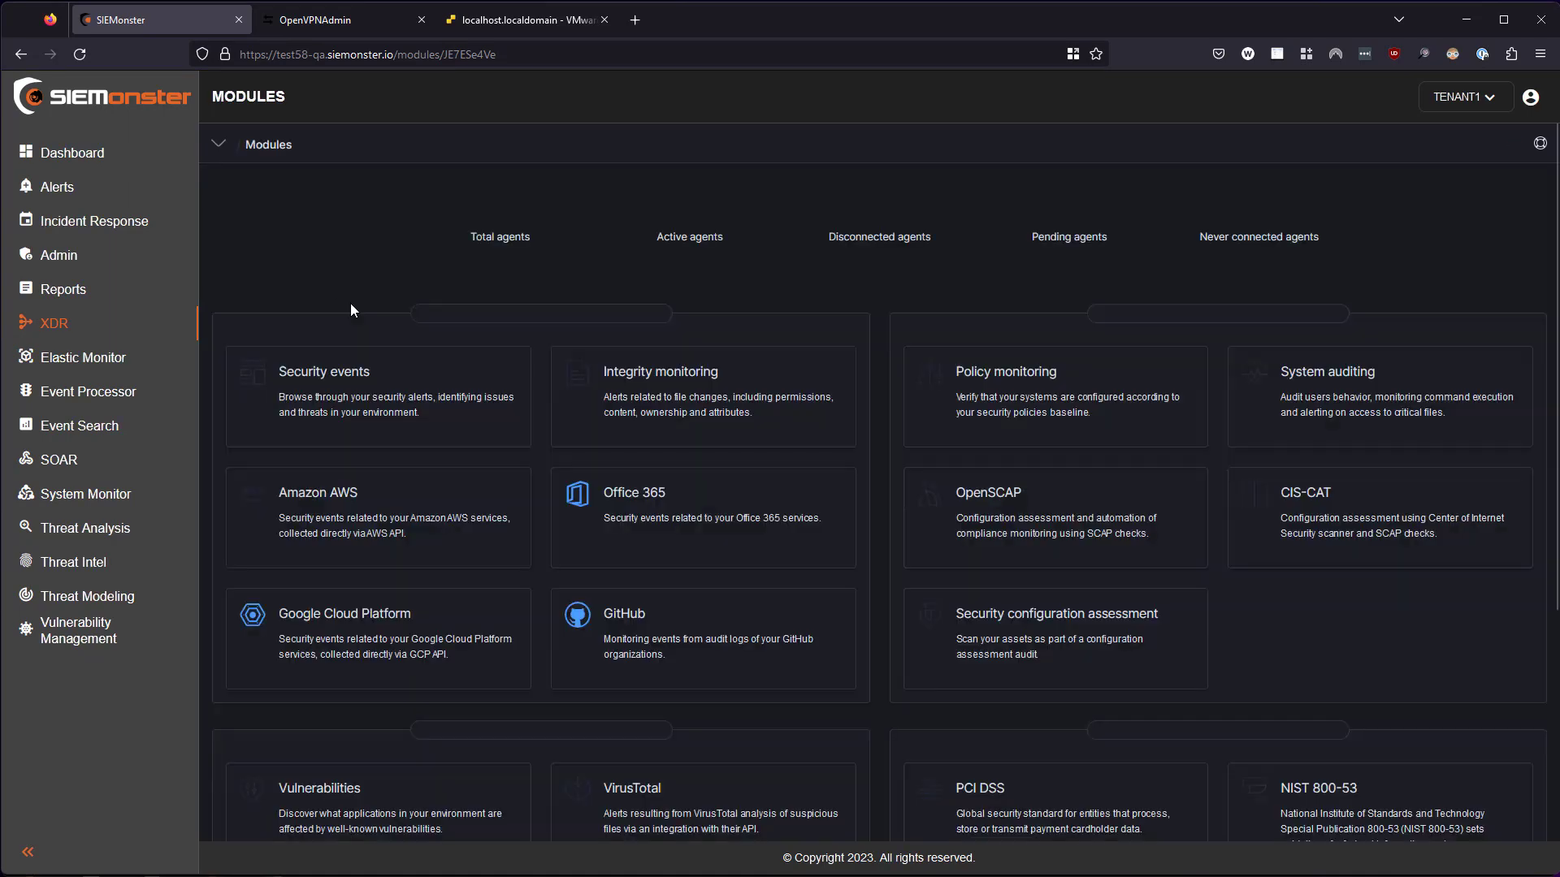
click(235, 153)
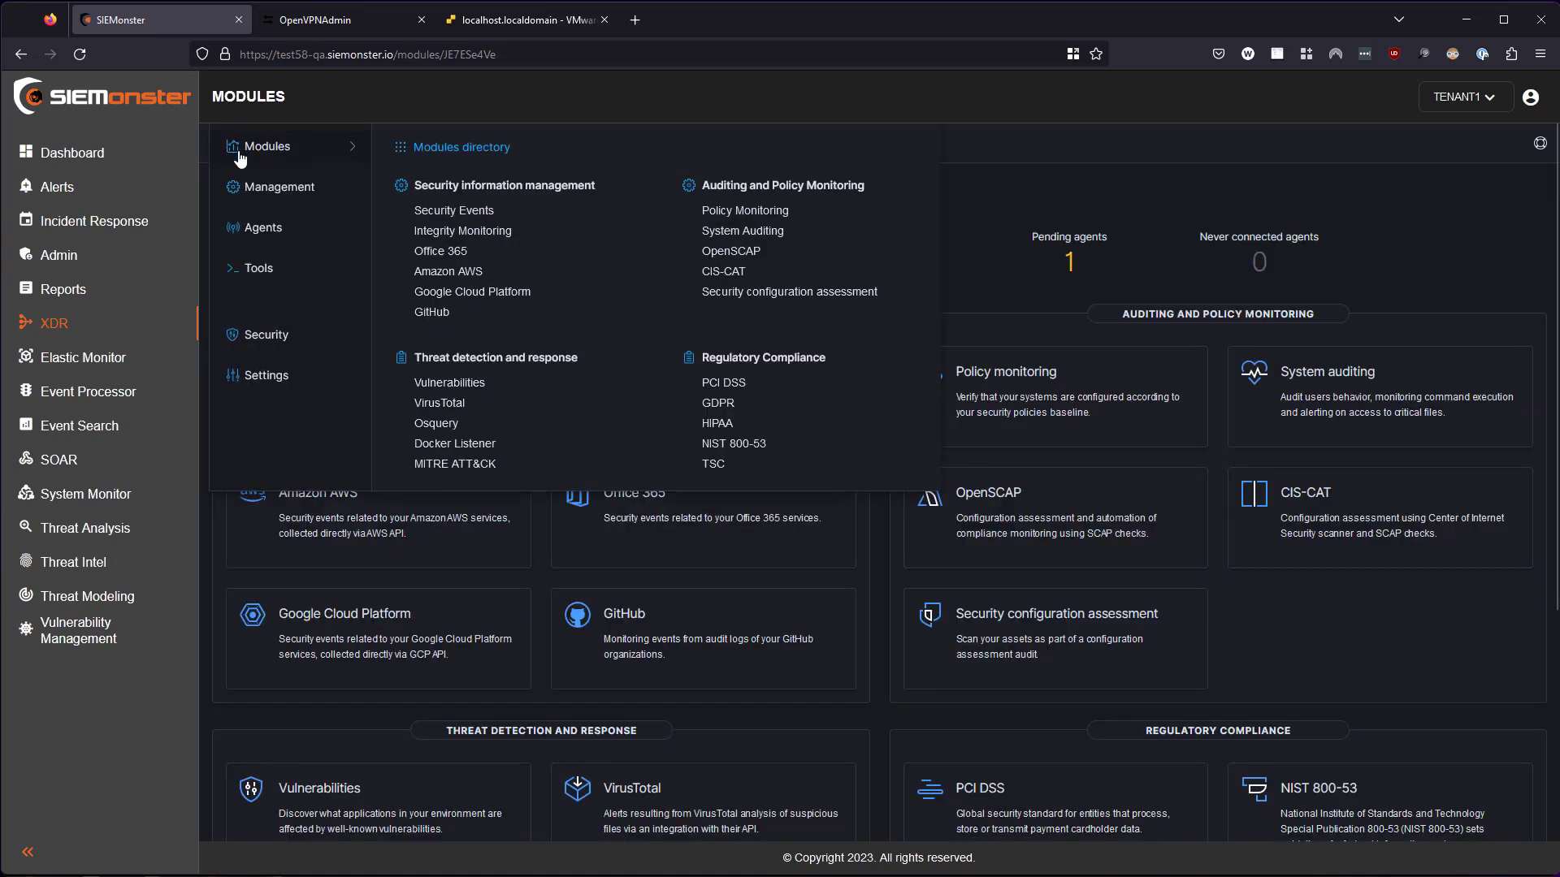
mouse_move(262, 190)
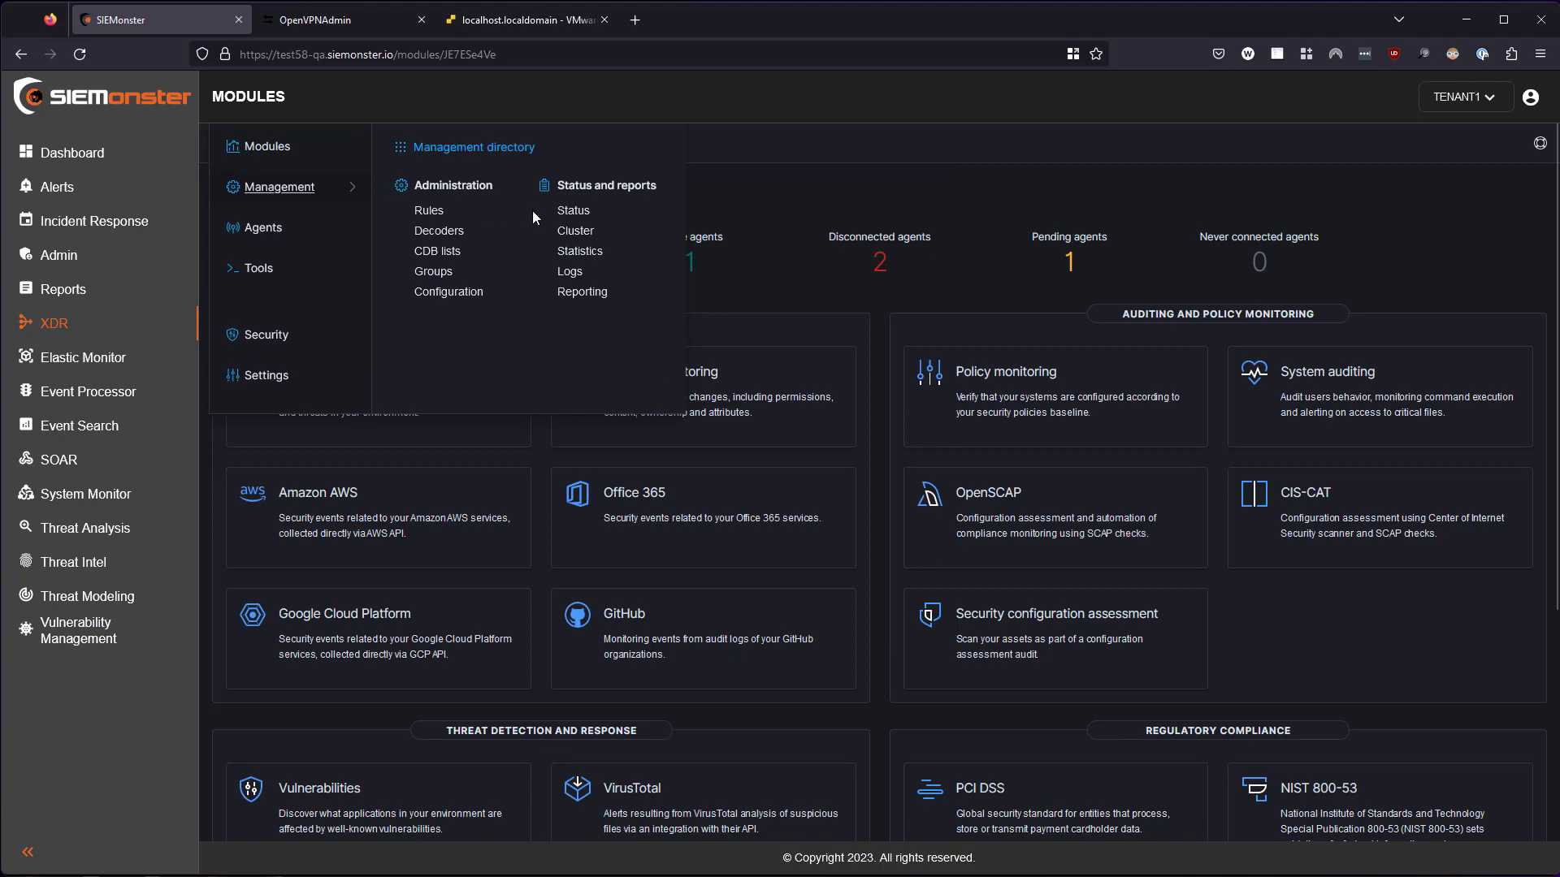
click(451, 294)
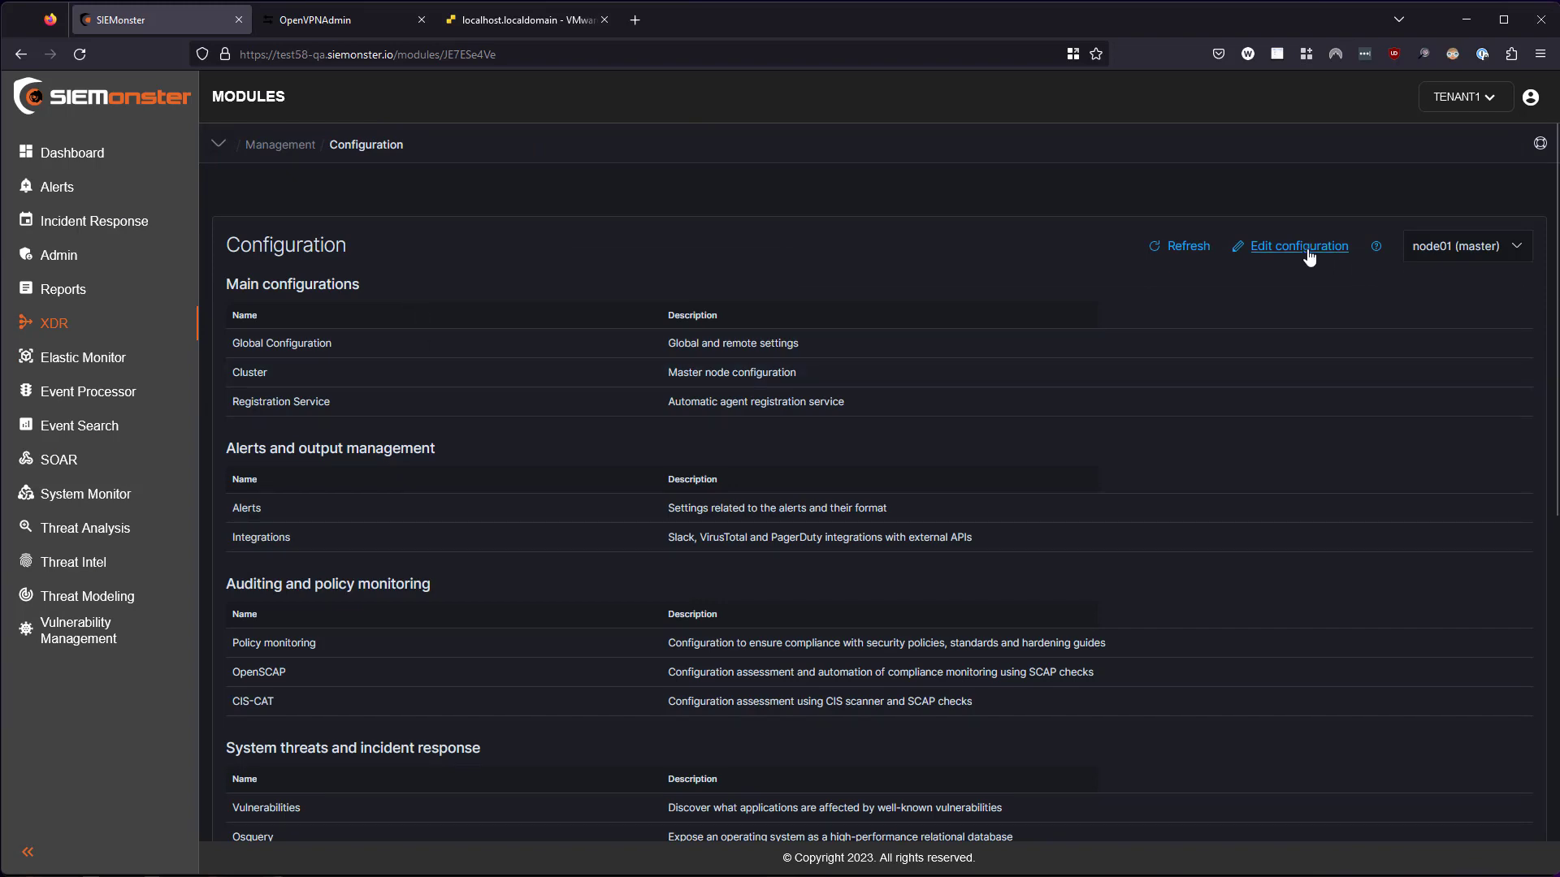
scroll(617, 447, down, 6)
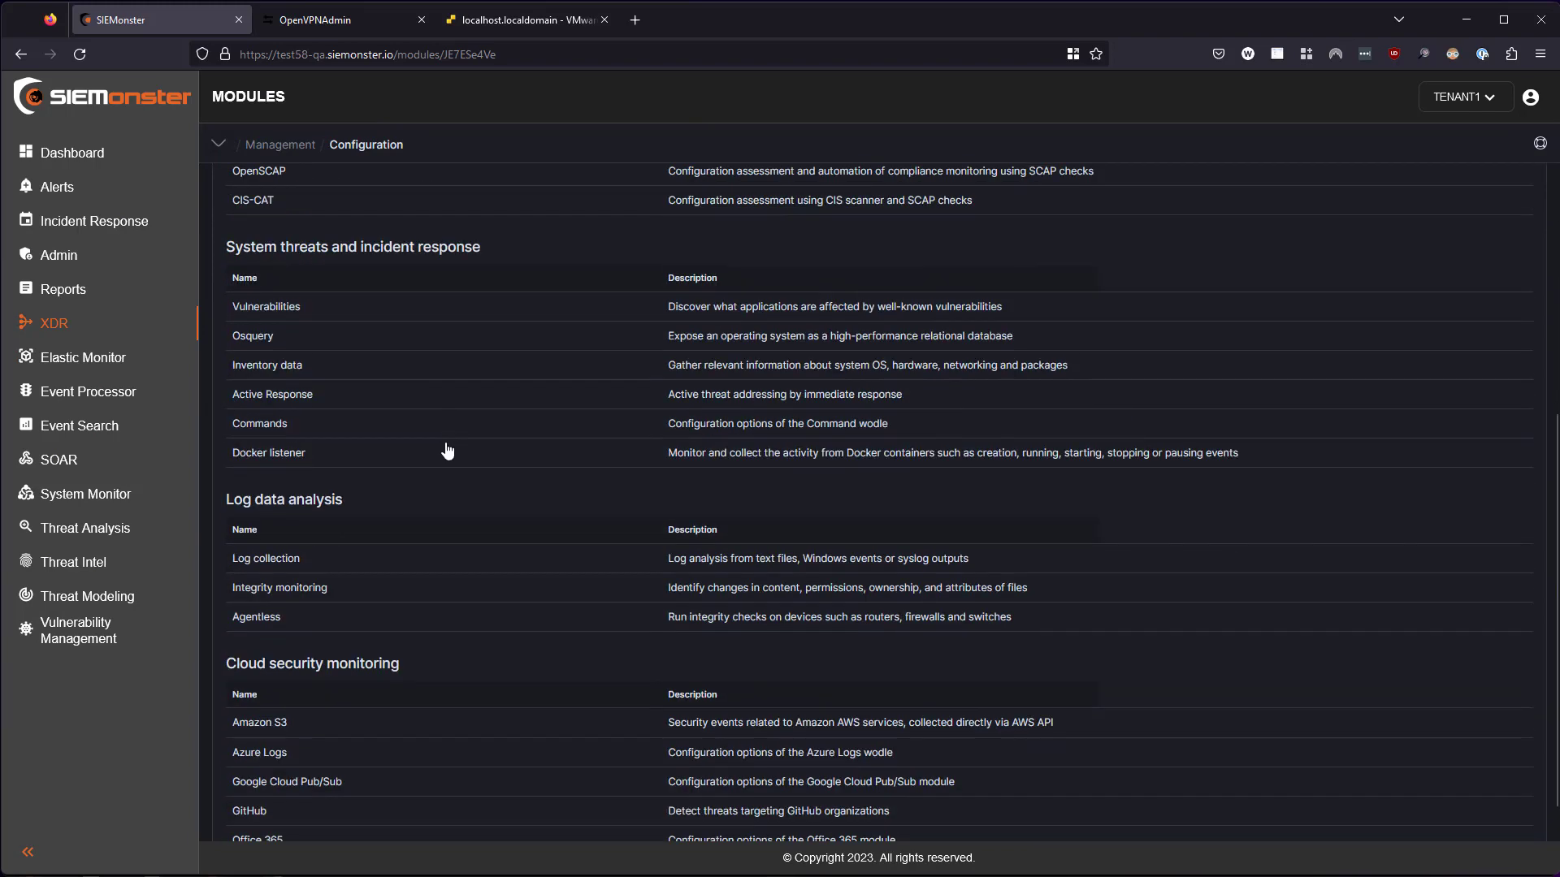
scroll(450, 435, down, 1)
scroll(519, 430, up, 7)
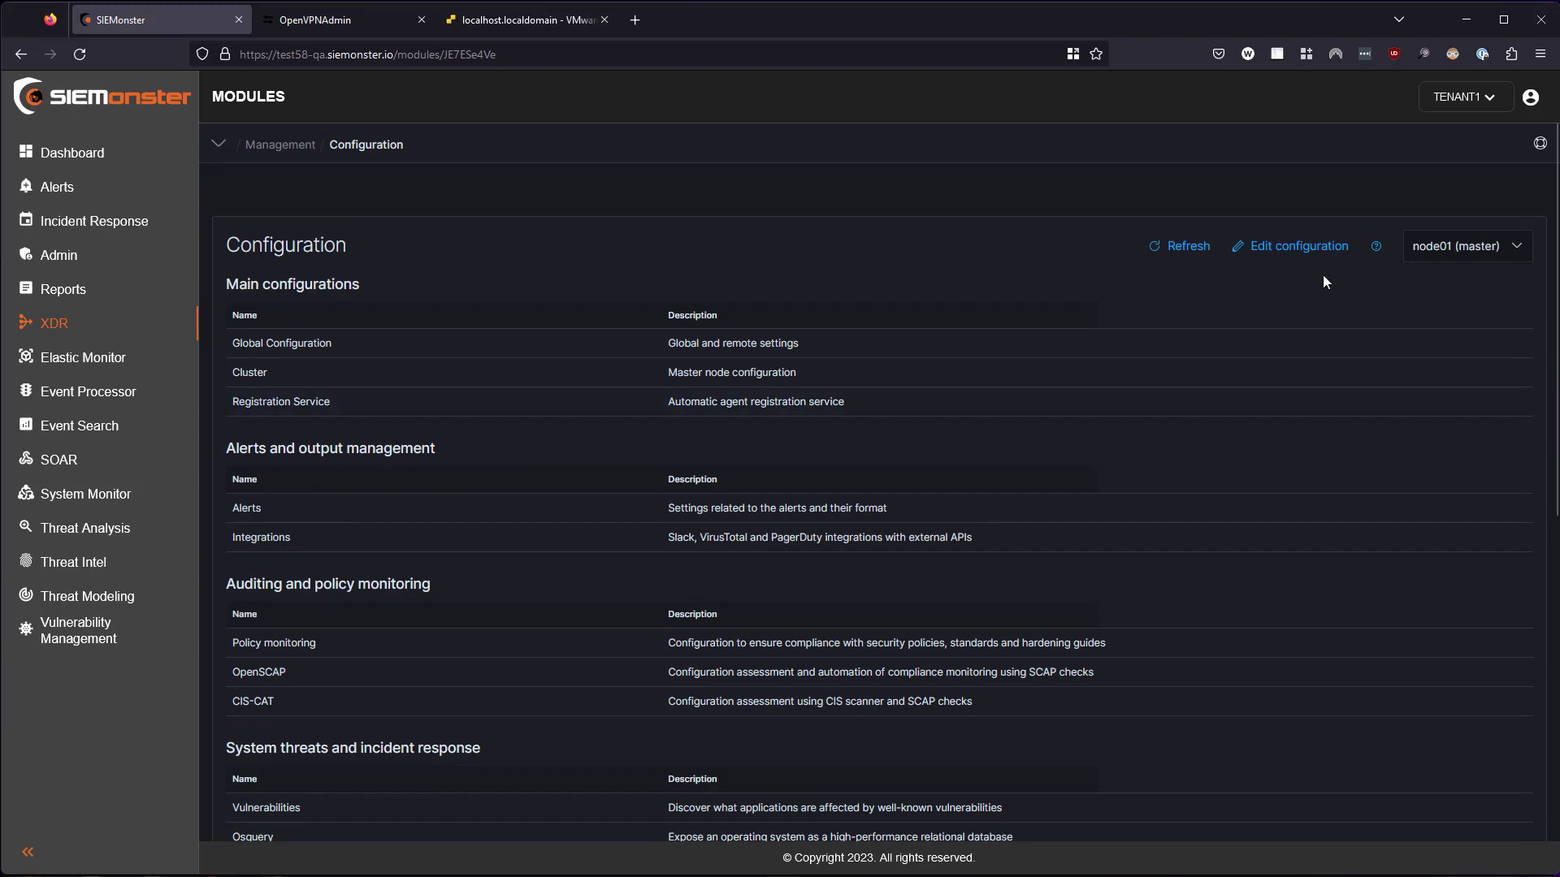
click(1287, 246)
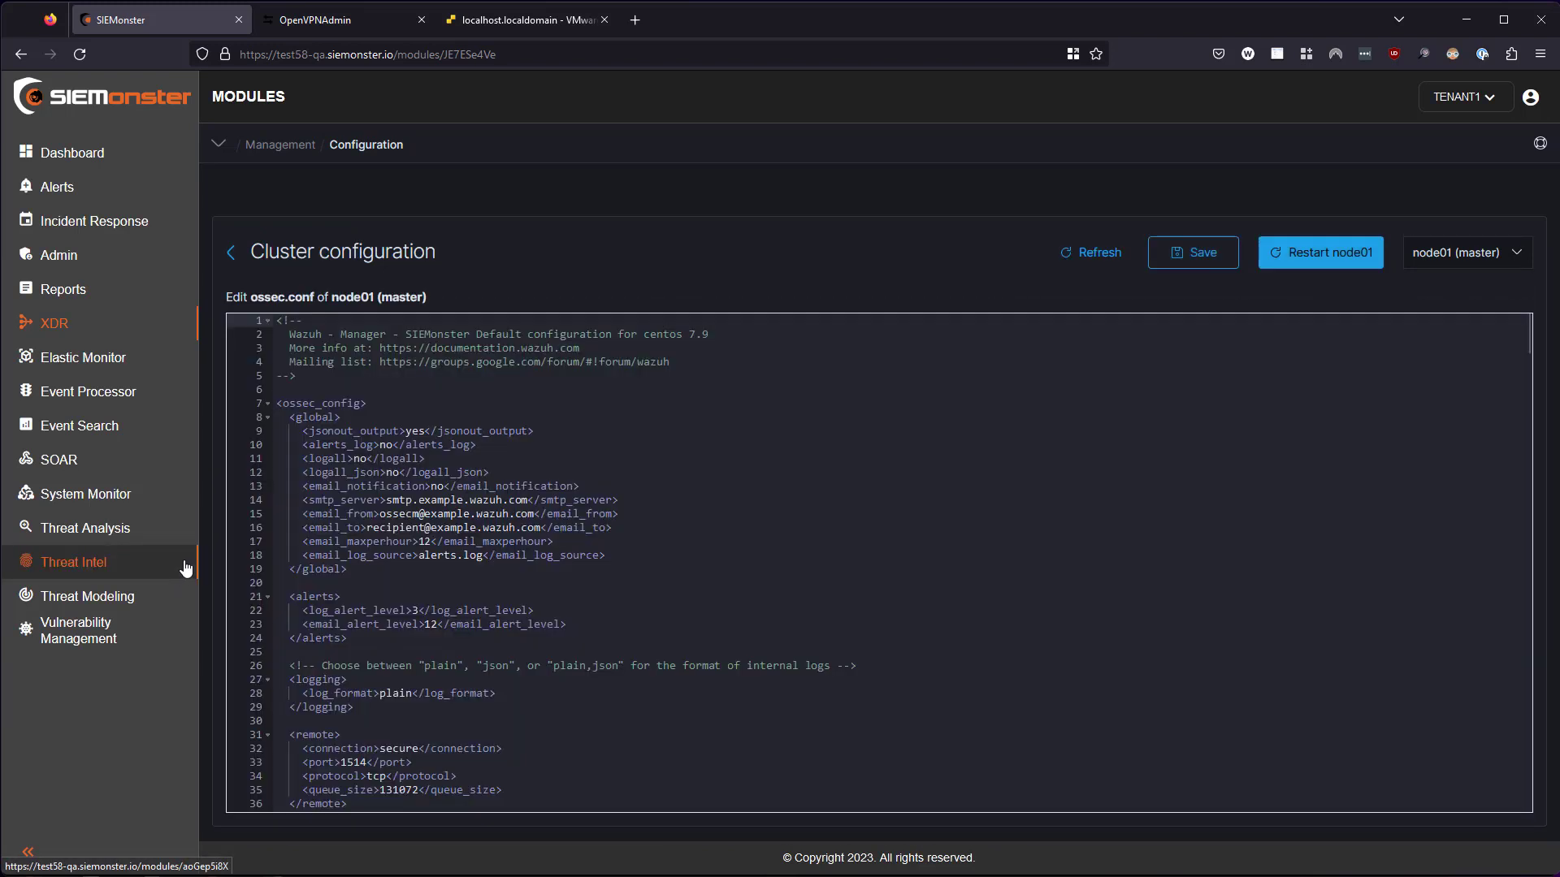
- Search the master ossec.conf for 'cluster' and copy the master node's cluster key
click(1134, 436)
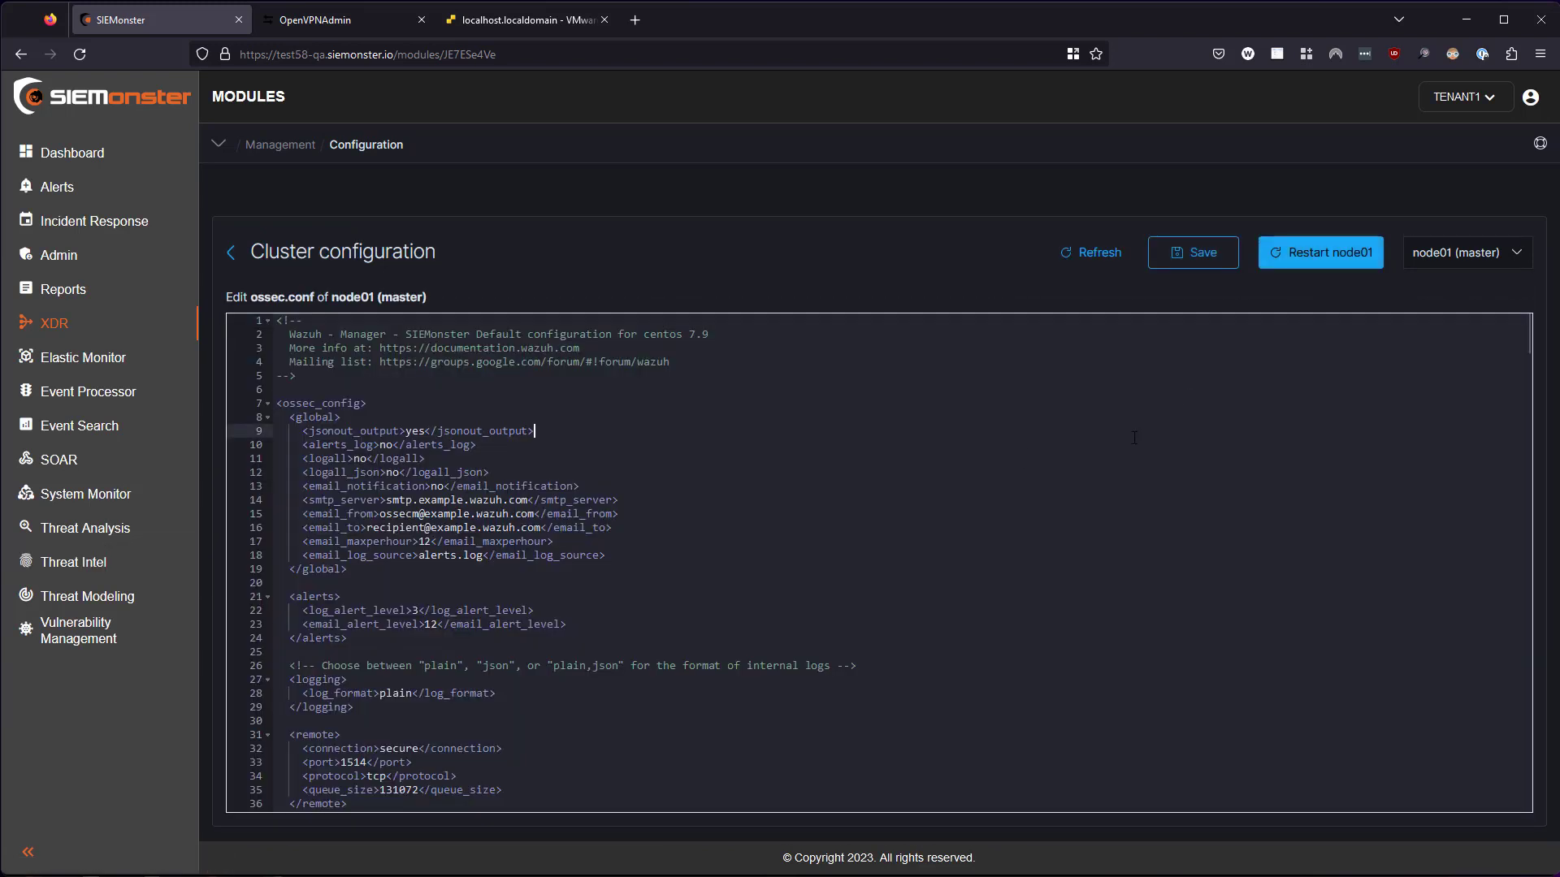
key(ctrl+f)
text(cl)
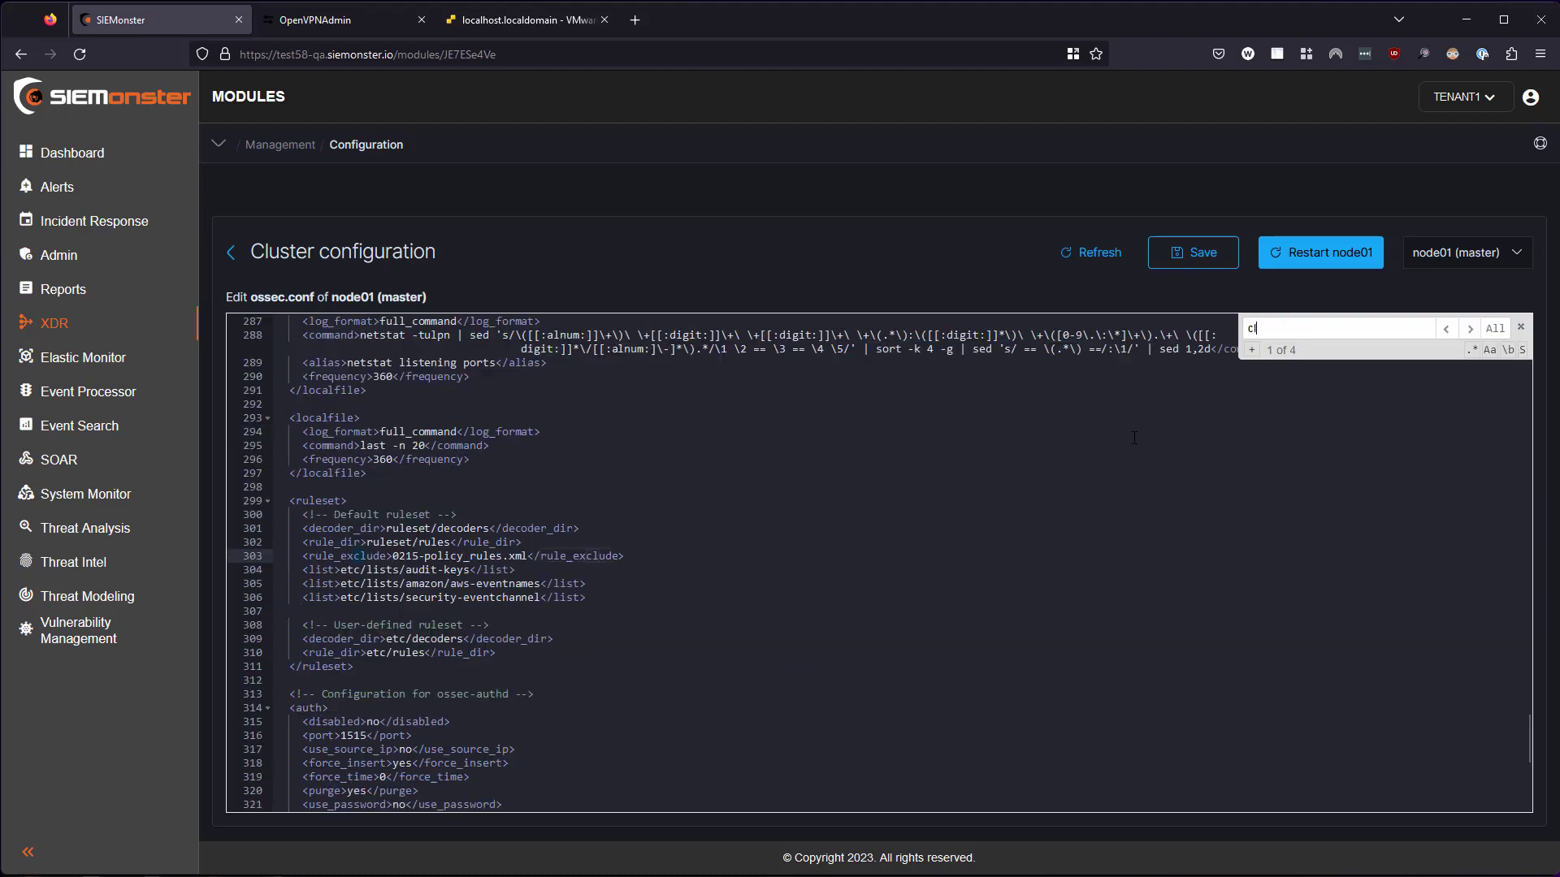
text(uster)
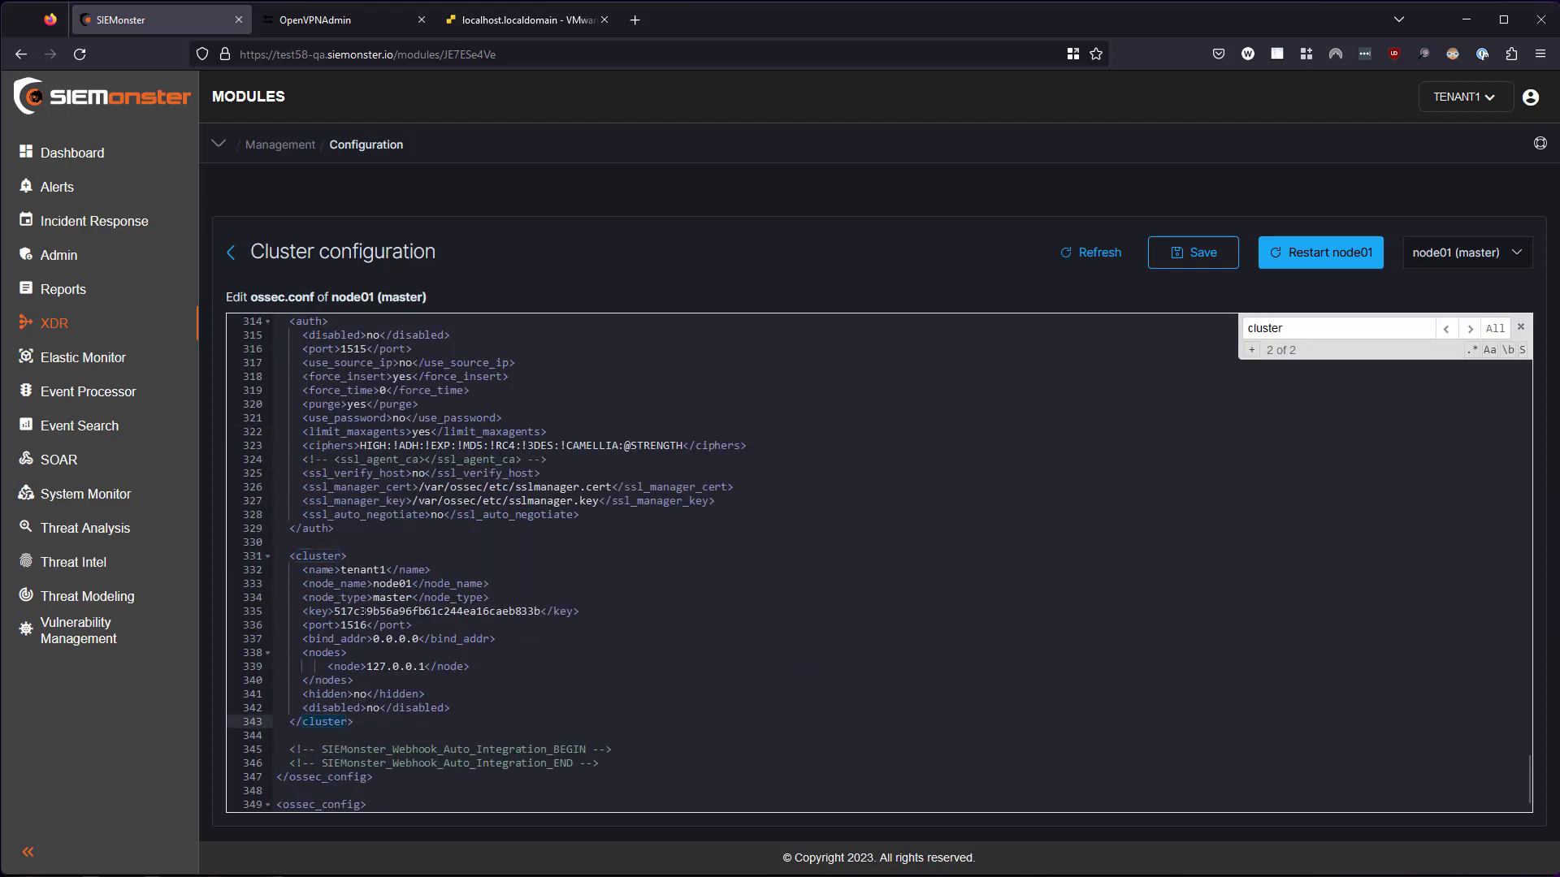
click(358, 611)
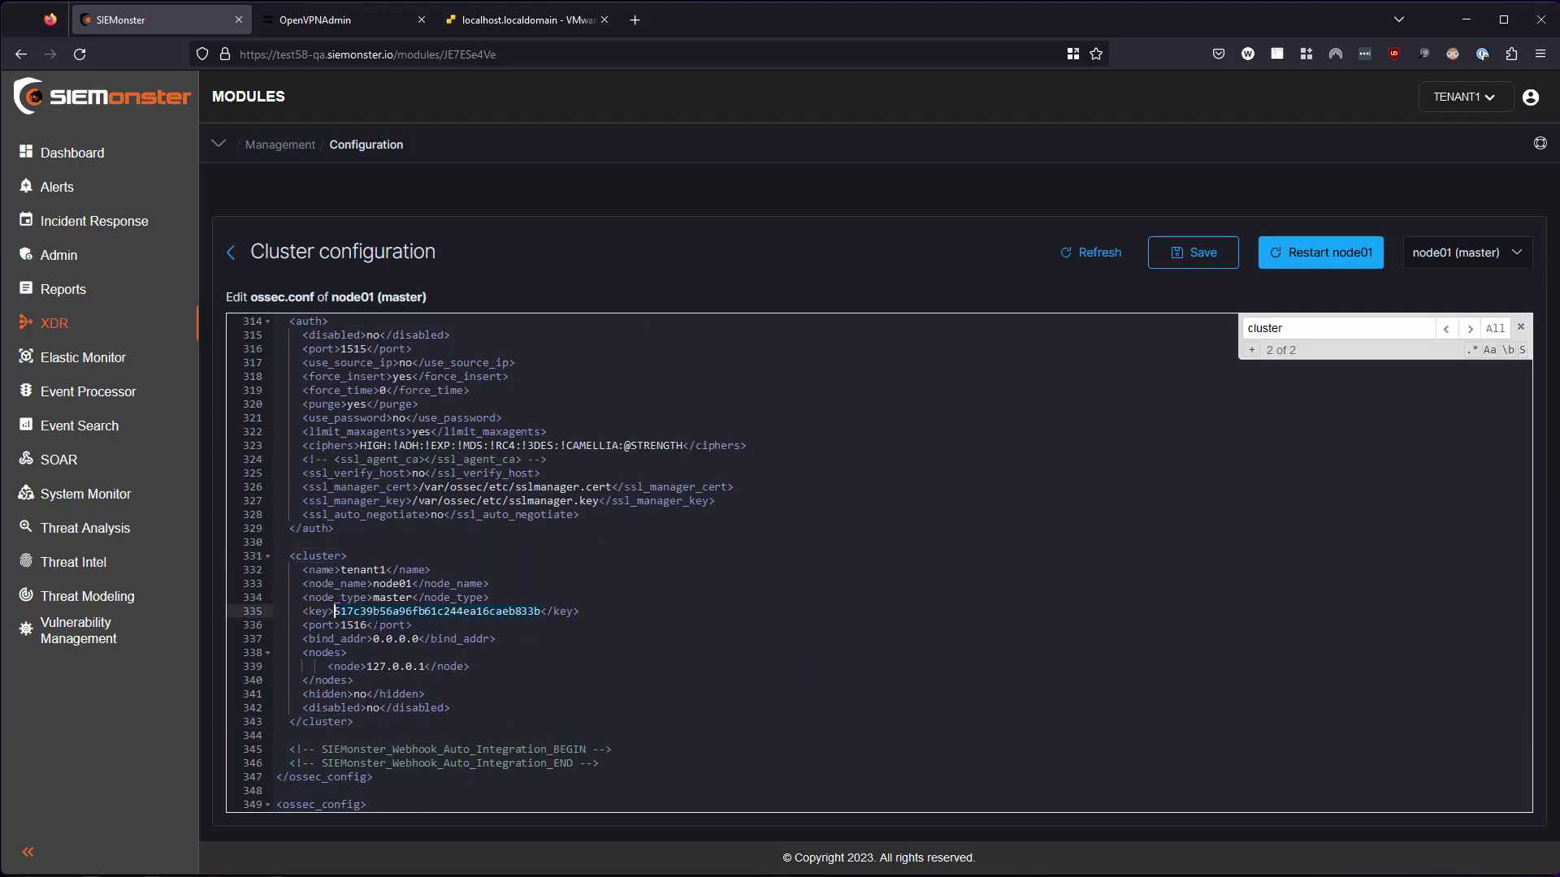
right_click(481, 611)
click(504, 704)
- Replace the worker's placeholder cluster key with the pasted master key in vim
key(alt+Tab)
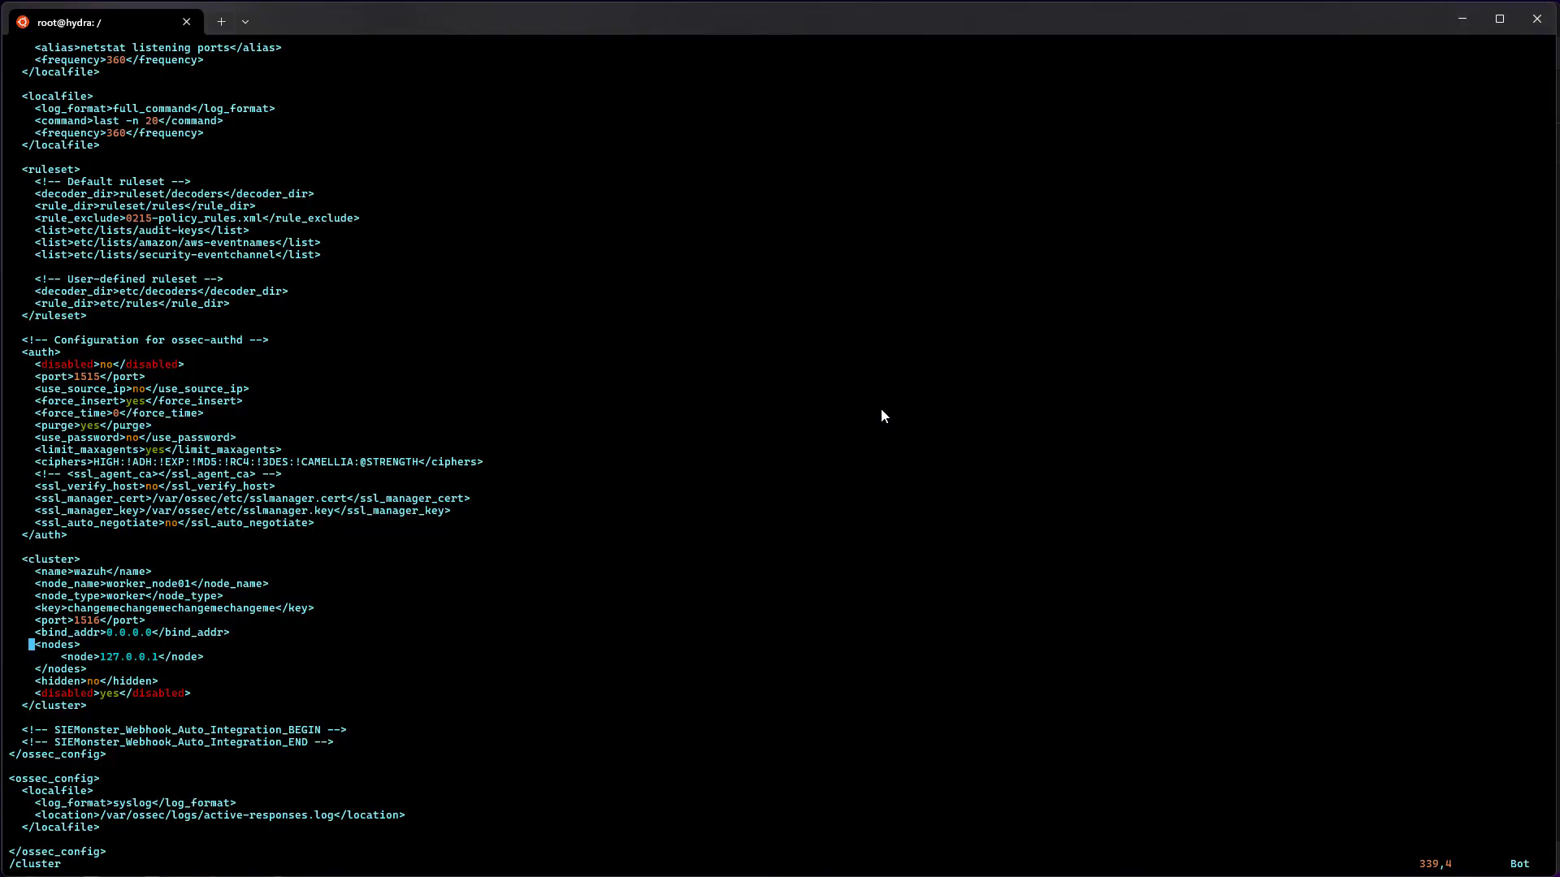
key(Up)
key(Up)
key(Up)
key(w)
key(w)
key(w)
key(w)
key(x)
key(x)
key(x)
key(x)
key(x)
key(x)
key(x)
key(x)
key(x)
key(x)
key(x)
key(x)
key(x)
key(x)
key(x)
key(x)
key(x)
key(x)
key(x)
key(x)
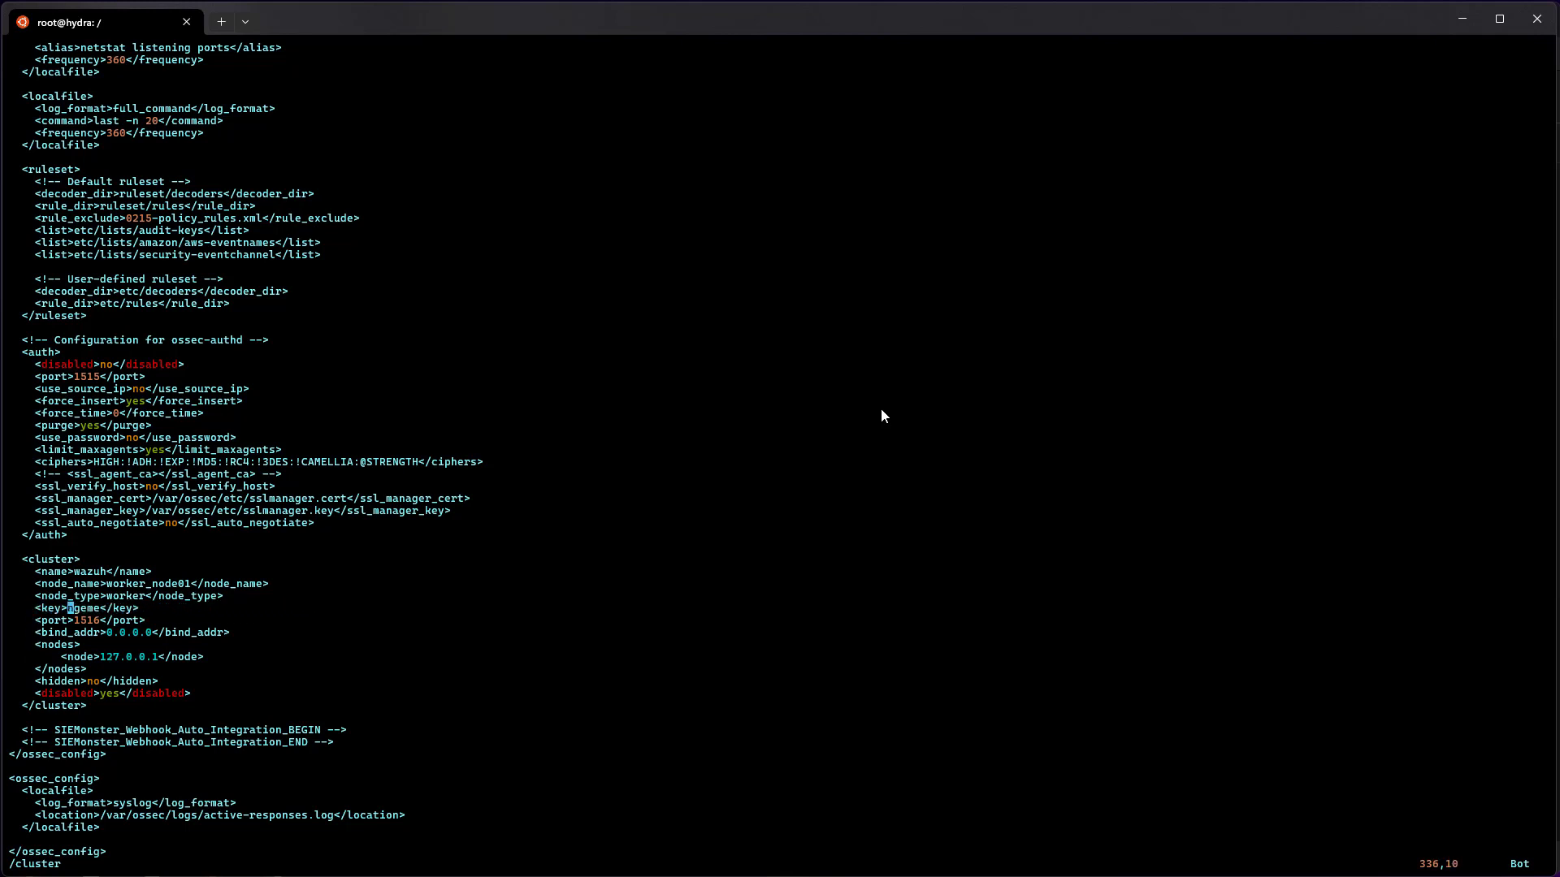
key(x)
key(x)
key(x)
key(x)
key(x)
key(i)
key(ctrl+v)
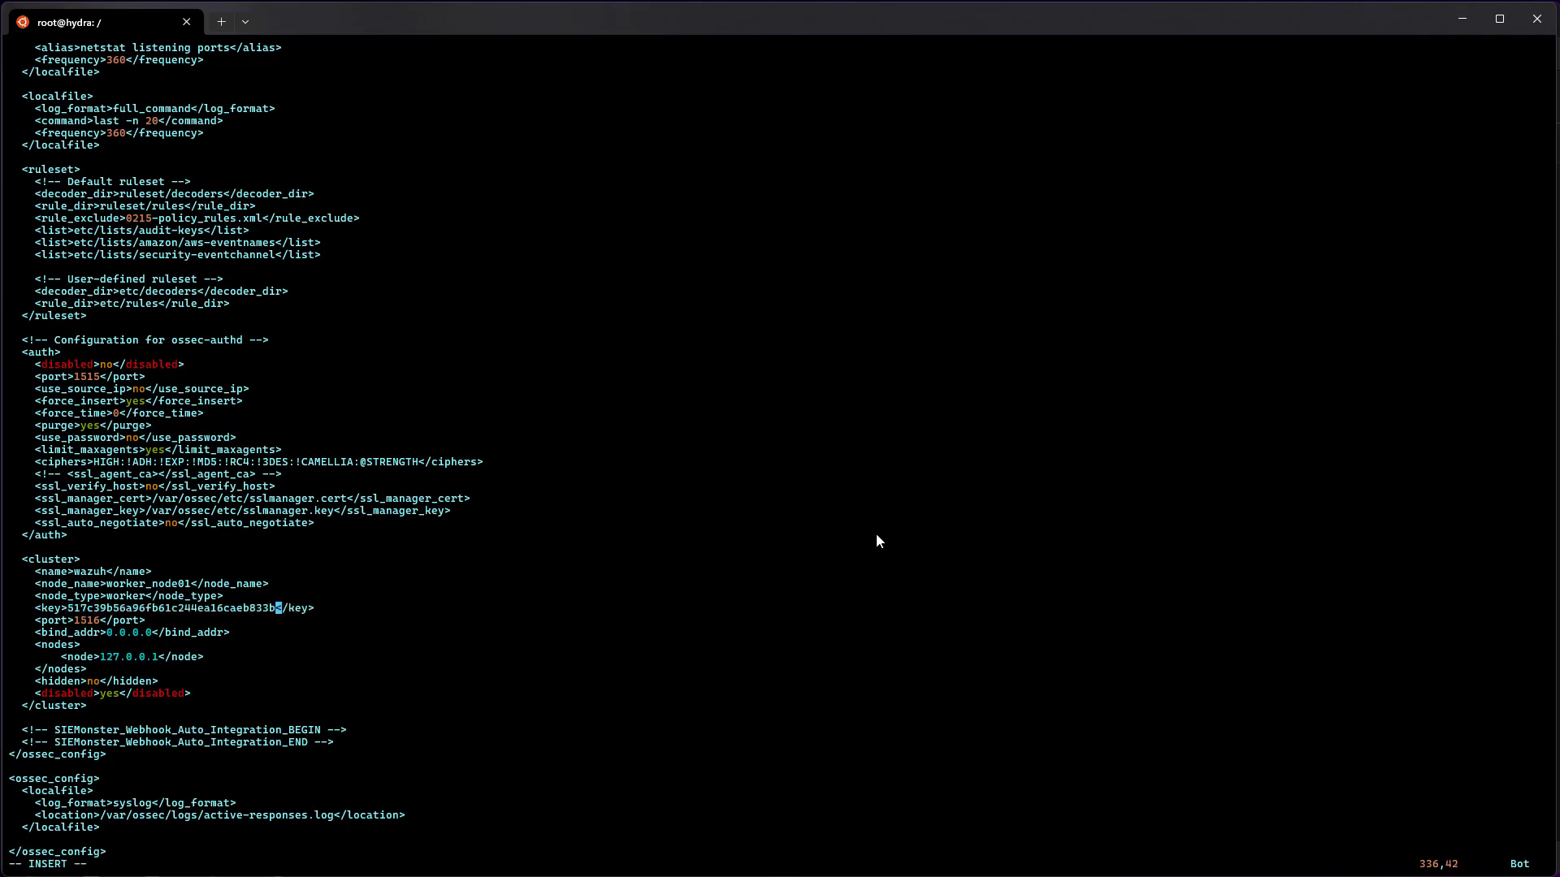
- Delete the old cluster name 'wazuh' from the worker's cluster block
key(Up)
key(Up)
key(Left)
key(Left)
key(Left)
key(Left)
key(Left)
key(Left)
key(Left)
key(Left)
key(Left)
key(Left)
key(Left)
key(Left)
key(Left)
key(Left)
key(Left)
key(Left)
key(Left)
key(Right)
key(Right)
key(Right)
key(Right)
key(Left)
key(Right)
key(Right)
key(Down)
key(Left)
key(Left)
key(Left)
key(Left)
key(Left)
key(Left)
key(Left)
key(Left)
key(Left)
key(Up)
key(Up)
key(Left)
key(Left)
key(Left)
key(Left)
key(BackSpace)
key(BackSpace)
key(BackSpace)
key(BackSpace)
key(BackSpace)
key(alt+Tab)
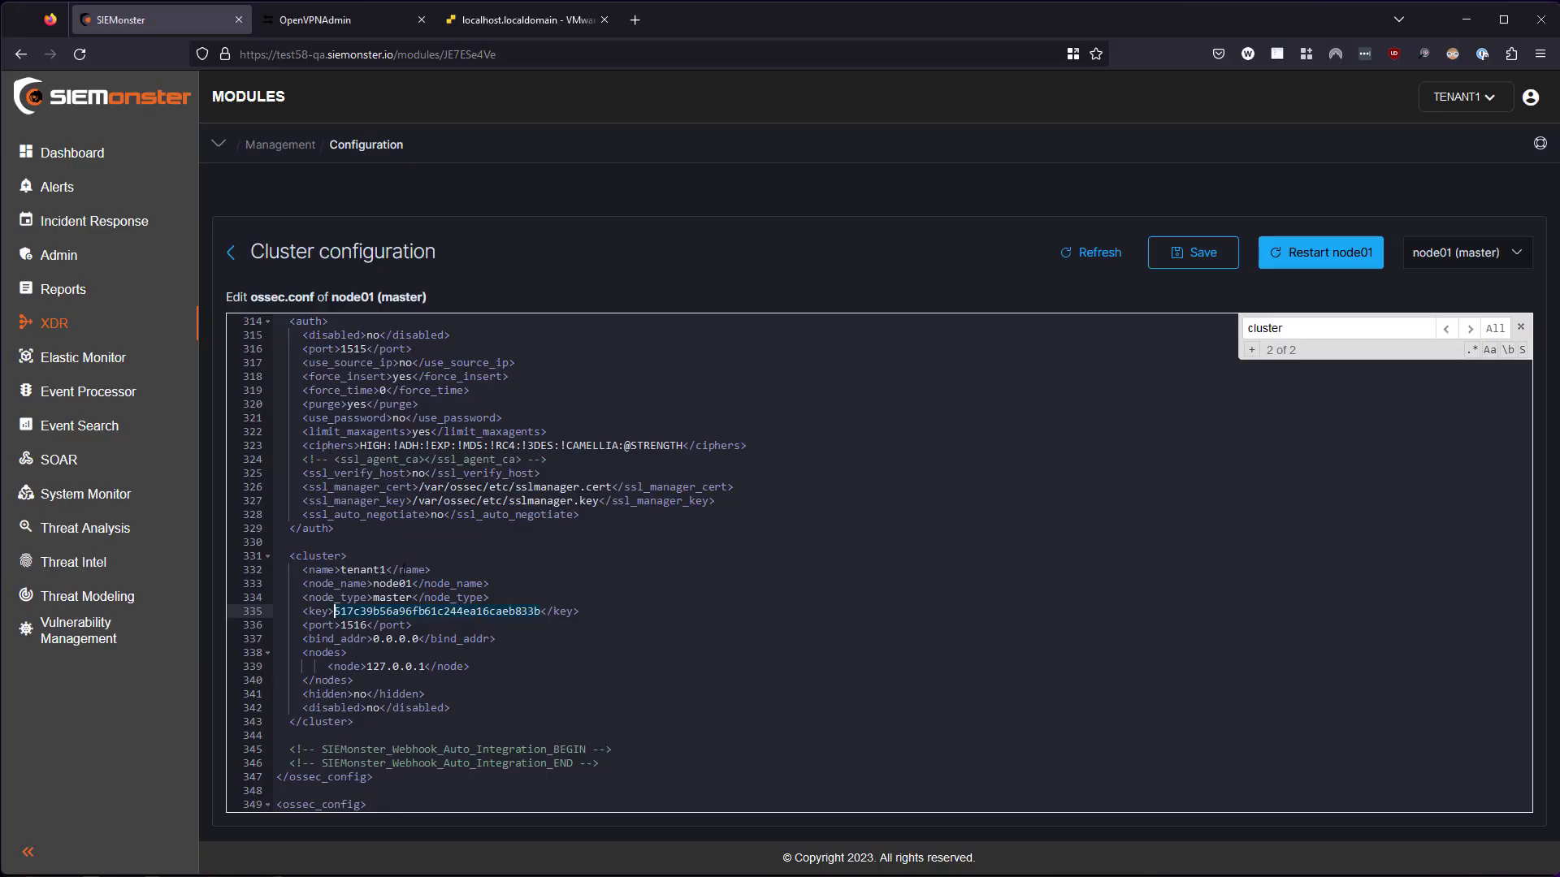
- Copy the cluster name tenant1 from SIEMonster into the worker's <name> field
click(365, 561)
double_click(365, 570)
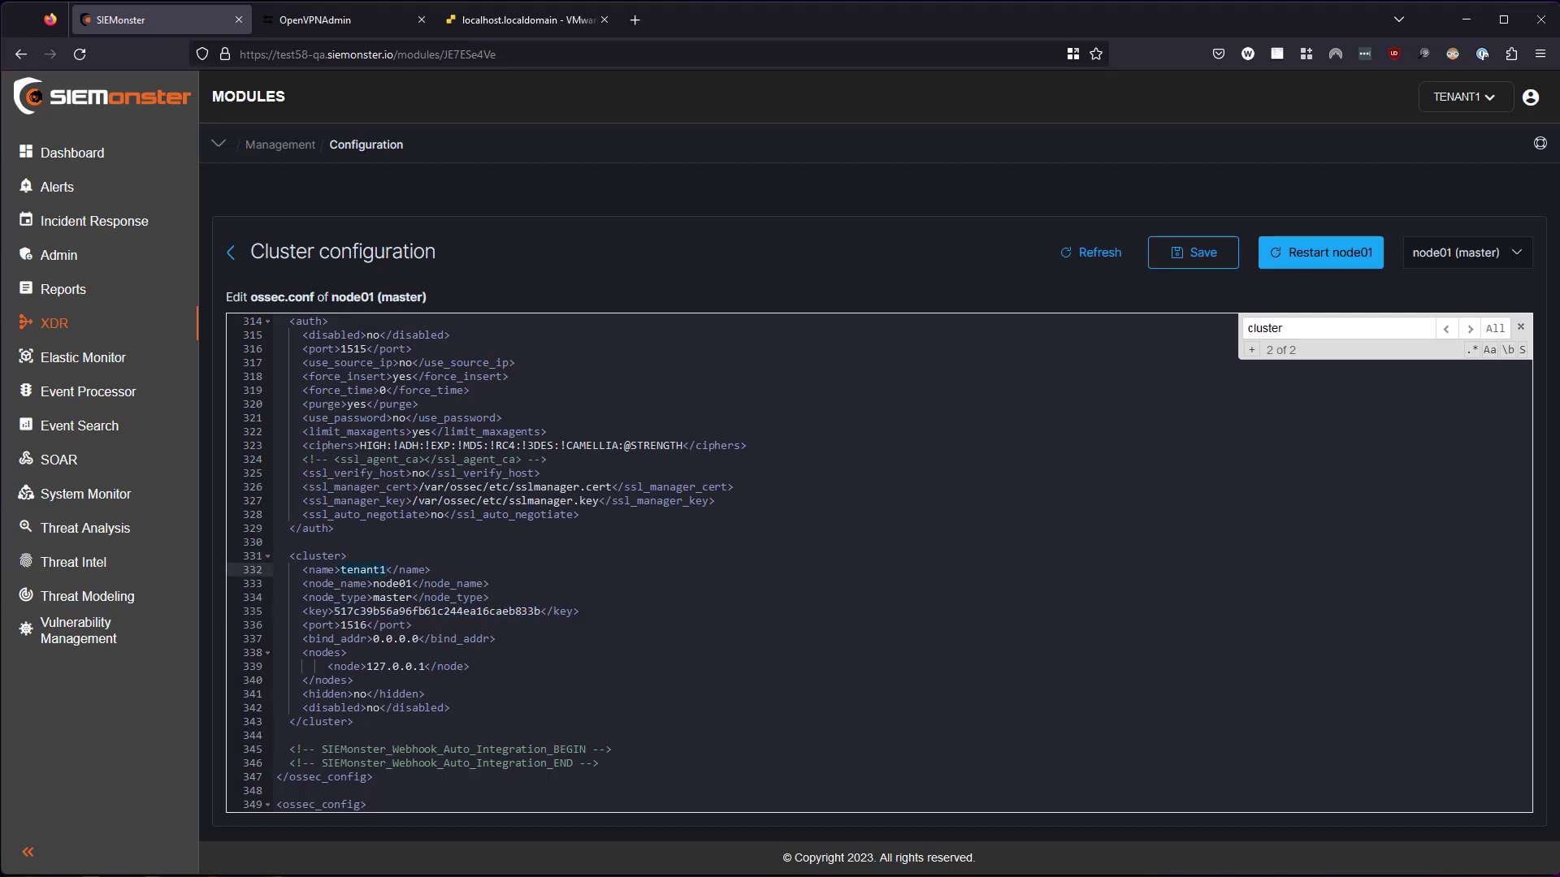
key(alt+Tab)
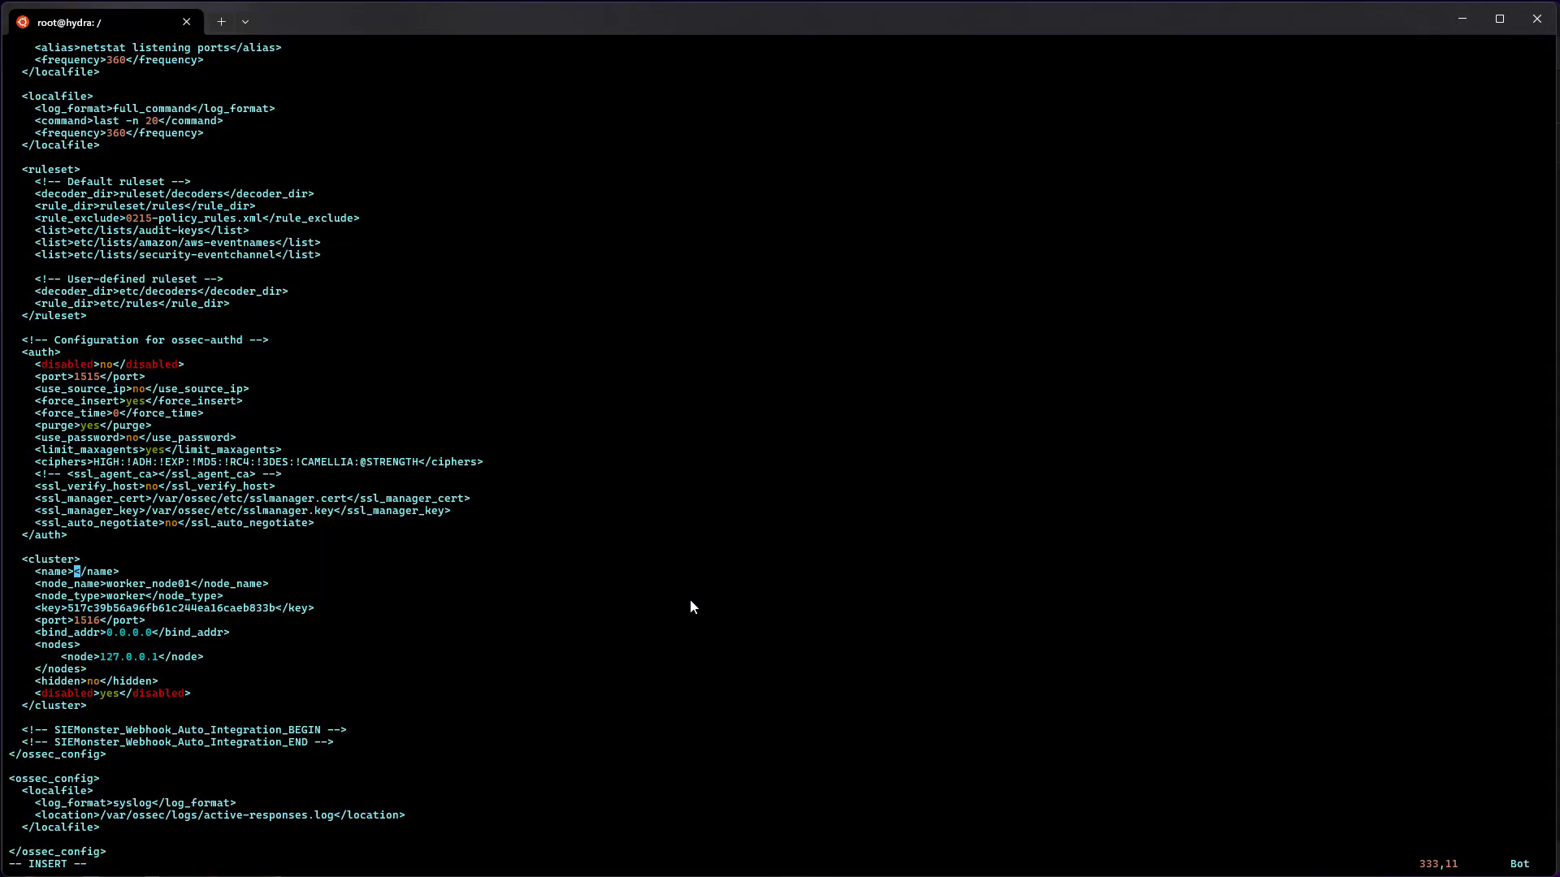
key(ctrl+v)
- Replace the 127.0.0.1 master node with inside.wazuh.tenant1.test57-qa.siemonster.io
key(Down)
key(Down)
key(Down)
key(Down)
key(Down)
key(Down)
key(Down)
key(Left)
key(Left)
key(Left)
key(Delete)
key(Delete)
key(Delete)
key(Delete)
key(Delete)
key(Delete)
key(Delete)
key(Delete)
key(Delete)
text(inside.wazuh.tenant1.)
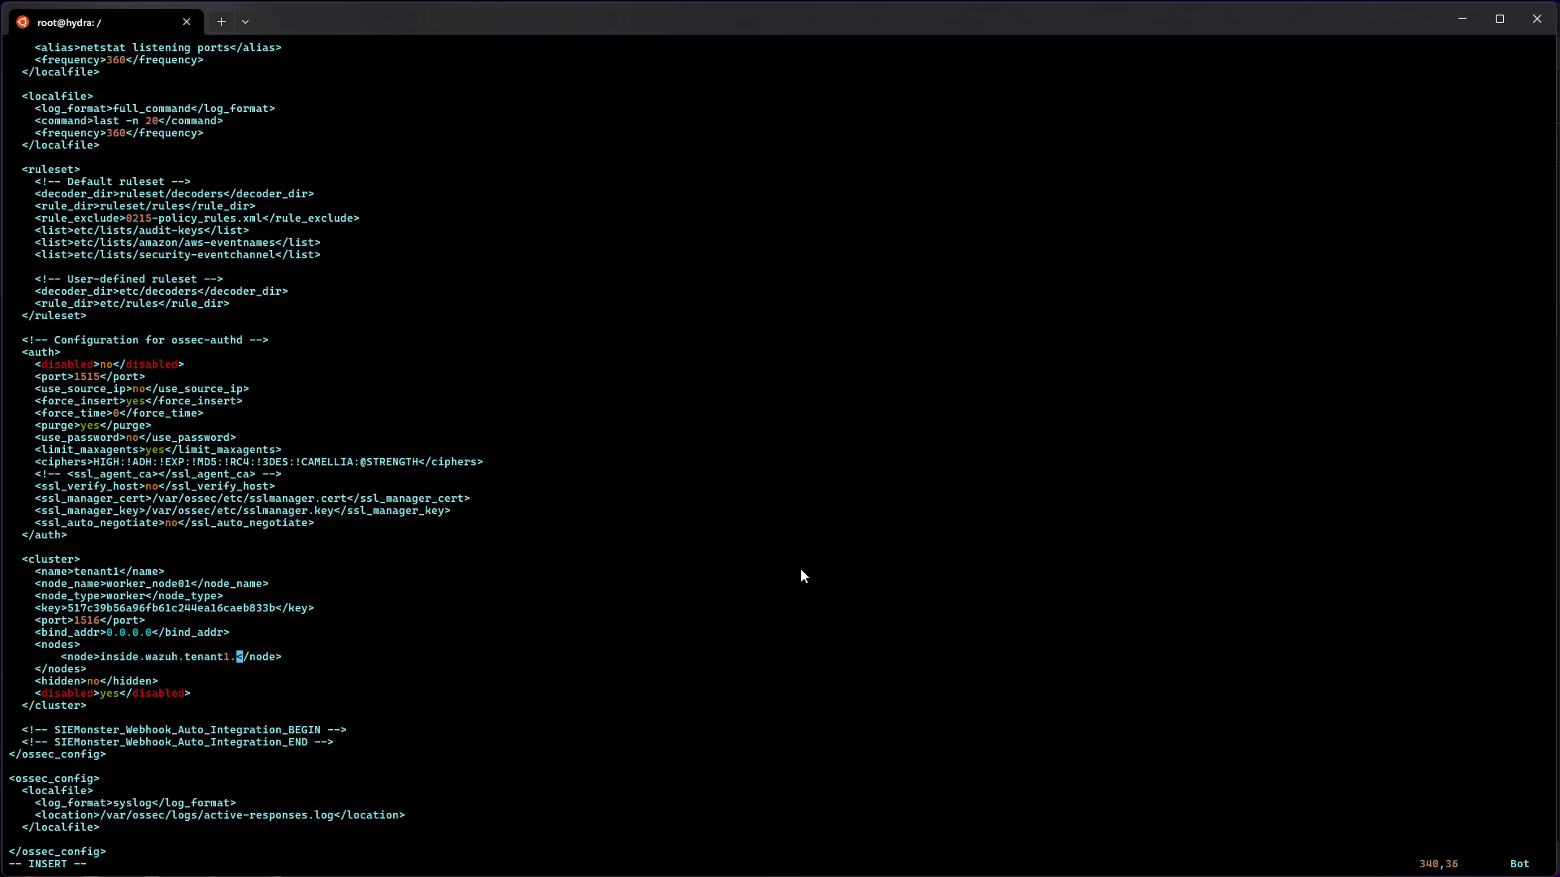
text(testj58)
key(BackSpace)
key(BackSpace)
key(BackSpace)
text(57-qa.siemonster.io)
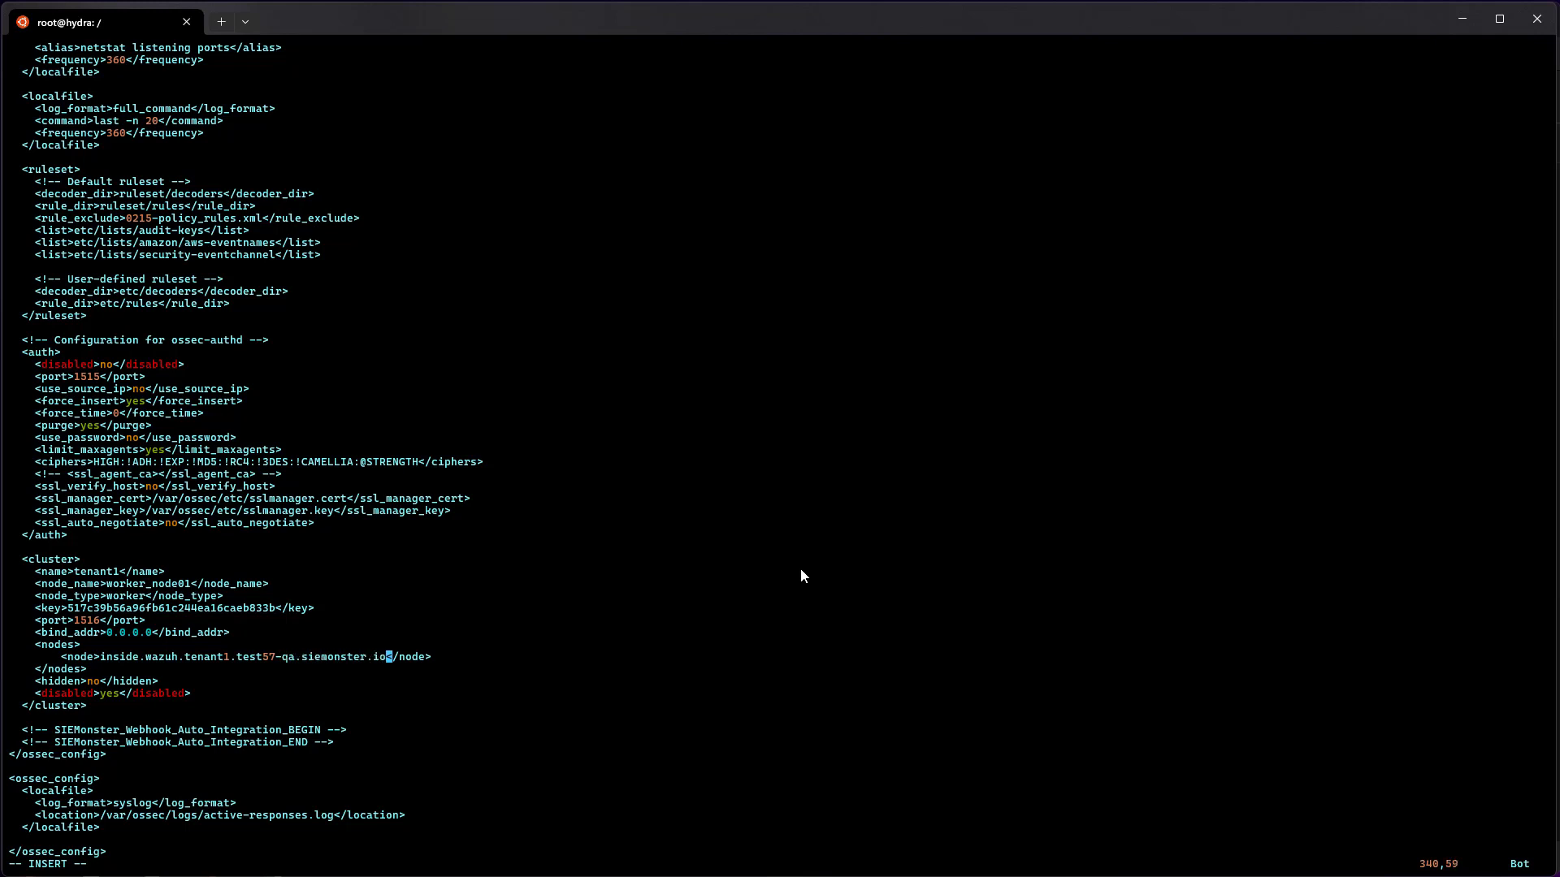
key(Left)
key(Left)
key(Left)
key(Left)
key(Left)
key(Left)
key(Left)
key(Left)
key(Left)
key(Left)
key(Left)
key(Left)
key(Left)
key(Left)
key(Left)
key(Left)
key(Left)
key(Left)
key(Left)
key(Left)
key(Left)
key(Left)
key(Left)
key(Left)
key(Left)
key(Left)
key(Left)
- Set <disabled> to no to enable clustering, then save the config with :wq
key(Left)
key(Right)
key(Right)
key(Right)
key(Right)
key(Right)
key(Right)
key(Right)
key(Right)
key(Right)
key(Right)
key(Right)
key(Right)
key(Right)
key(Right)
key(Right)
key(Right)
key(Right)
key(Right)
key(Right)
key(Right)
key(Right)
key(Right)
key(Left)
key(Left)
key(Left)
key(Left)
key(Left)
key(Left)
key(Left)
key(Left)
key(Left)
key(Left)
key(Left)
key(Left)
key(Left)
key(Left)
key(Left)
key(Left)
key(Left)
key(Left)
key(Down)
key(Down)
key(Down)
key(Left)
key(BackSpace)
key(BackSpace)
key(BackSpace)
text(no)
key(Up)
key(Left)
key(Left)
key(Left)
key(Left)
key(Up)
key(Up)
key(Up)
key(Up)
key(Up)
key(Up)
key(Up)
key(Up)
key(Up)
key(Down)
key(Down)
key(Down)
key(Down)
key(Down)
key(Down)
key(Down)
key(Right)
key(Right)
key(Right)
key(Right)
key(Right)
key(Right)
key(Right)
key(Right)
key(Right)
key(Escape)
text(:wq)
key(Return)
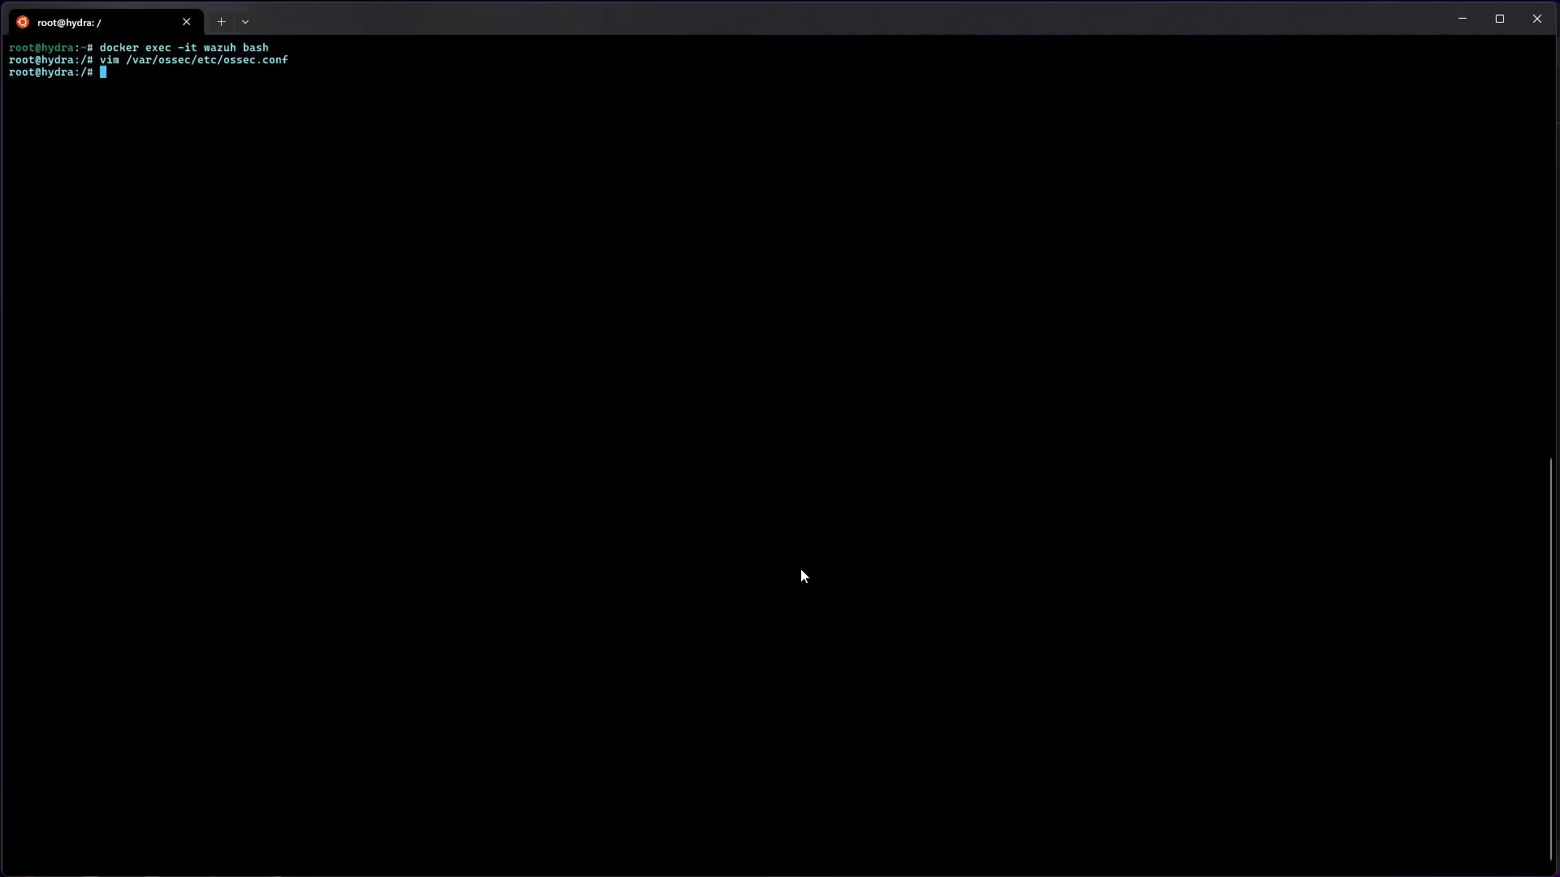
- Restart Wazuh with wazuh-control and follow /var/ossec/logs/cluster.log
text(wazuh-control rest)
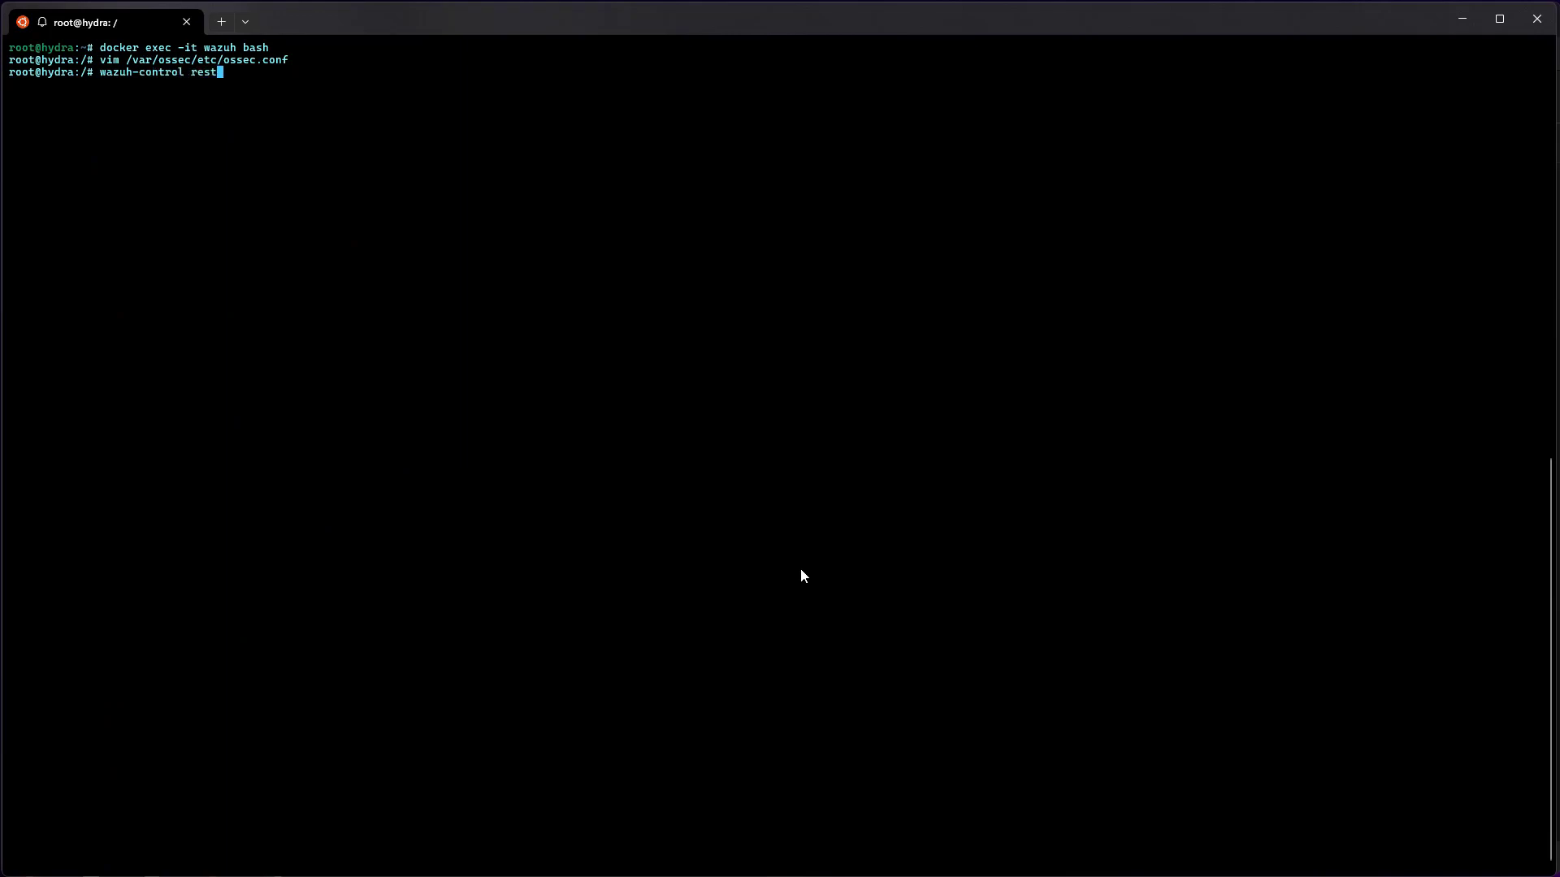
text(art && tail -f /var/spool/)
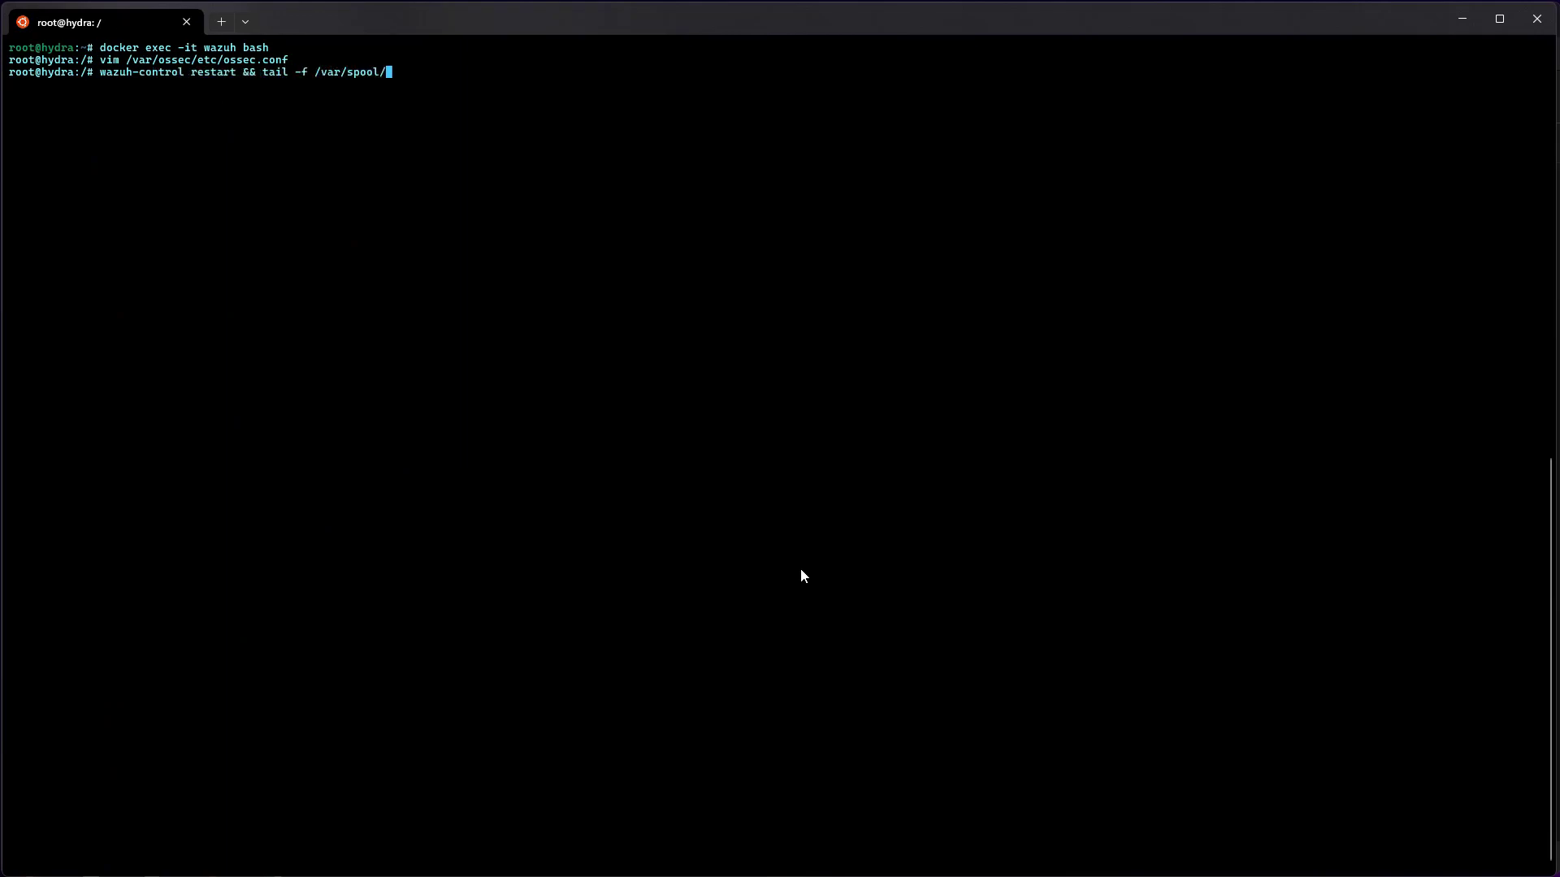
key(BackSpace)
key(BackSpace)
key(BackSpace)
key(BackSpace)
key(BackSpace)
key(BackSpace)
text(ossec/logs/cluster.log)
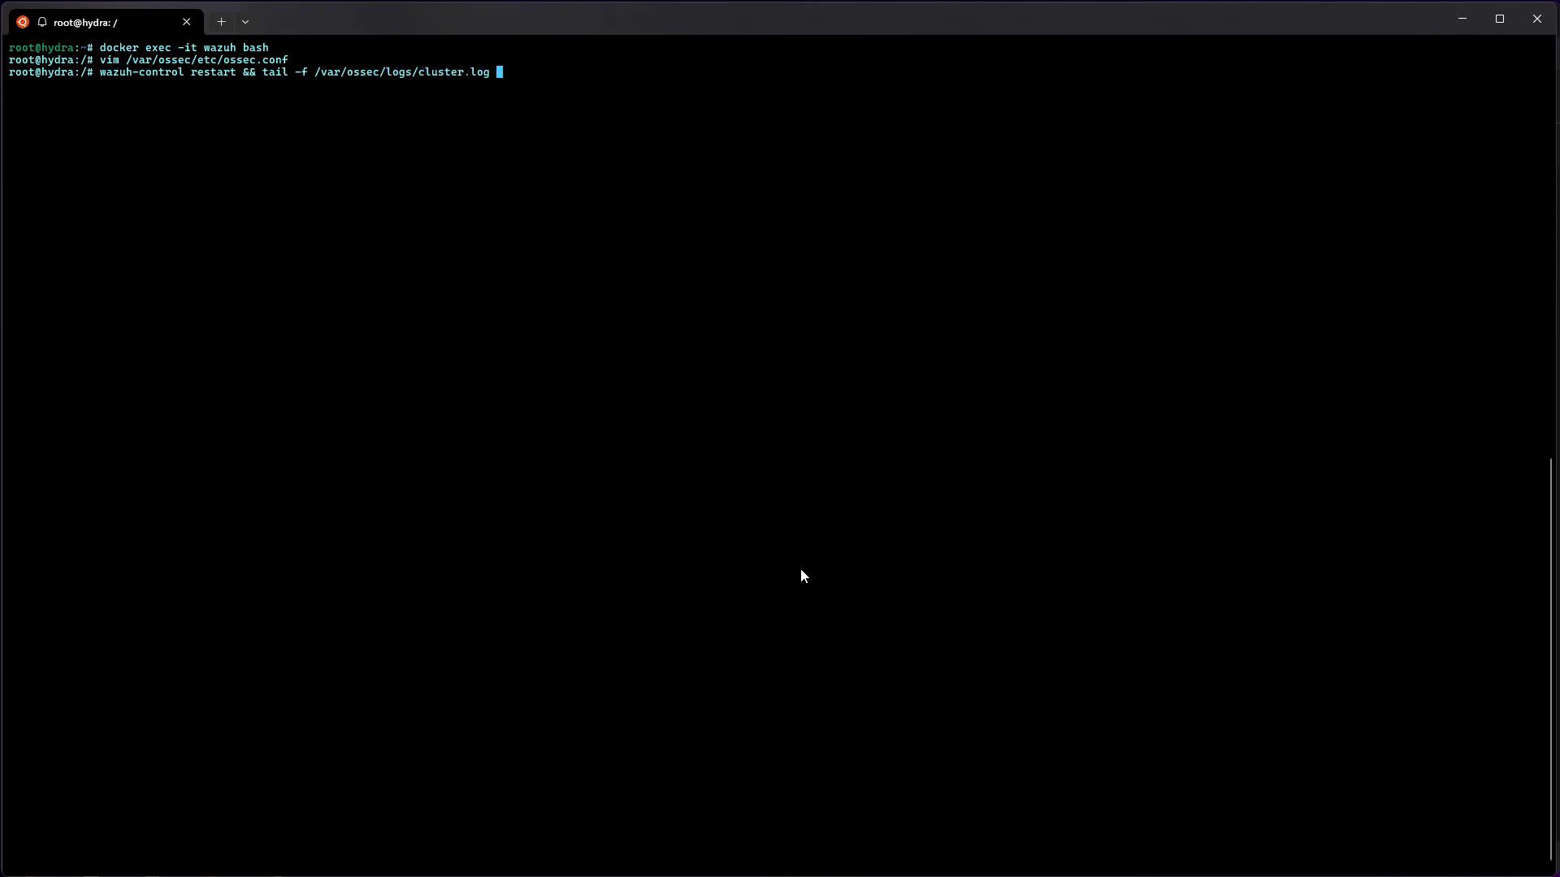
key(Return)
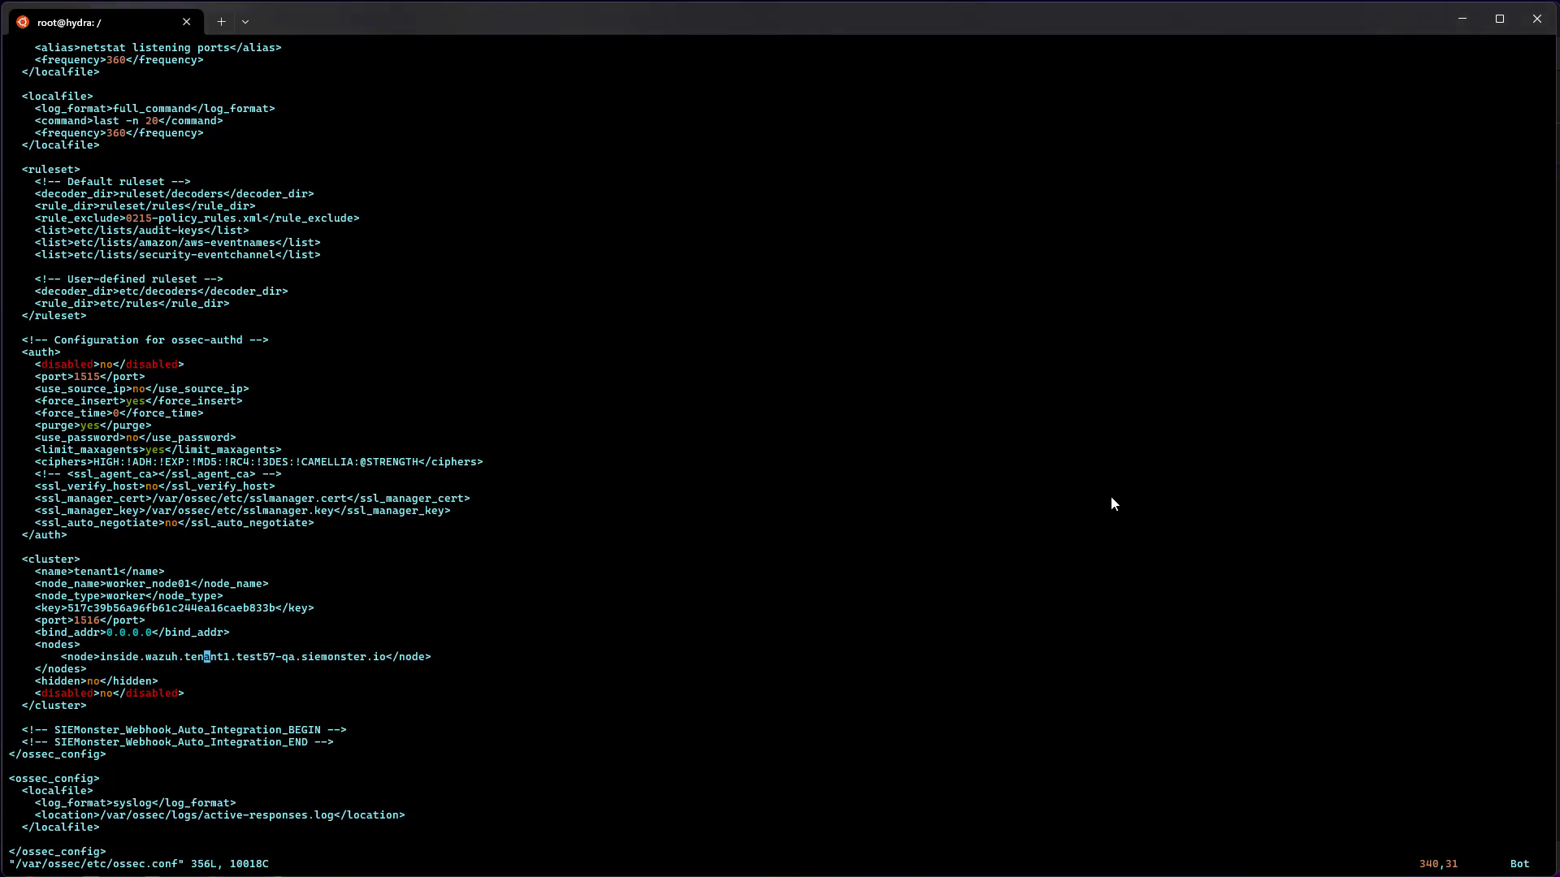
- Change the master address from test57 to test58 and save ossec.conf with :wq
key(l)
key(l)
key(l)
key(l)
key(l)
key(l)
key(l)
key(l)
key(l)
key(l)
key(x)
key(l)
key(l)
key(h)
key(h)
key(h)
key(h)
key(h)
key(h)
key(h)
key(h)
key(h)
text(i)
text(8)
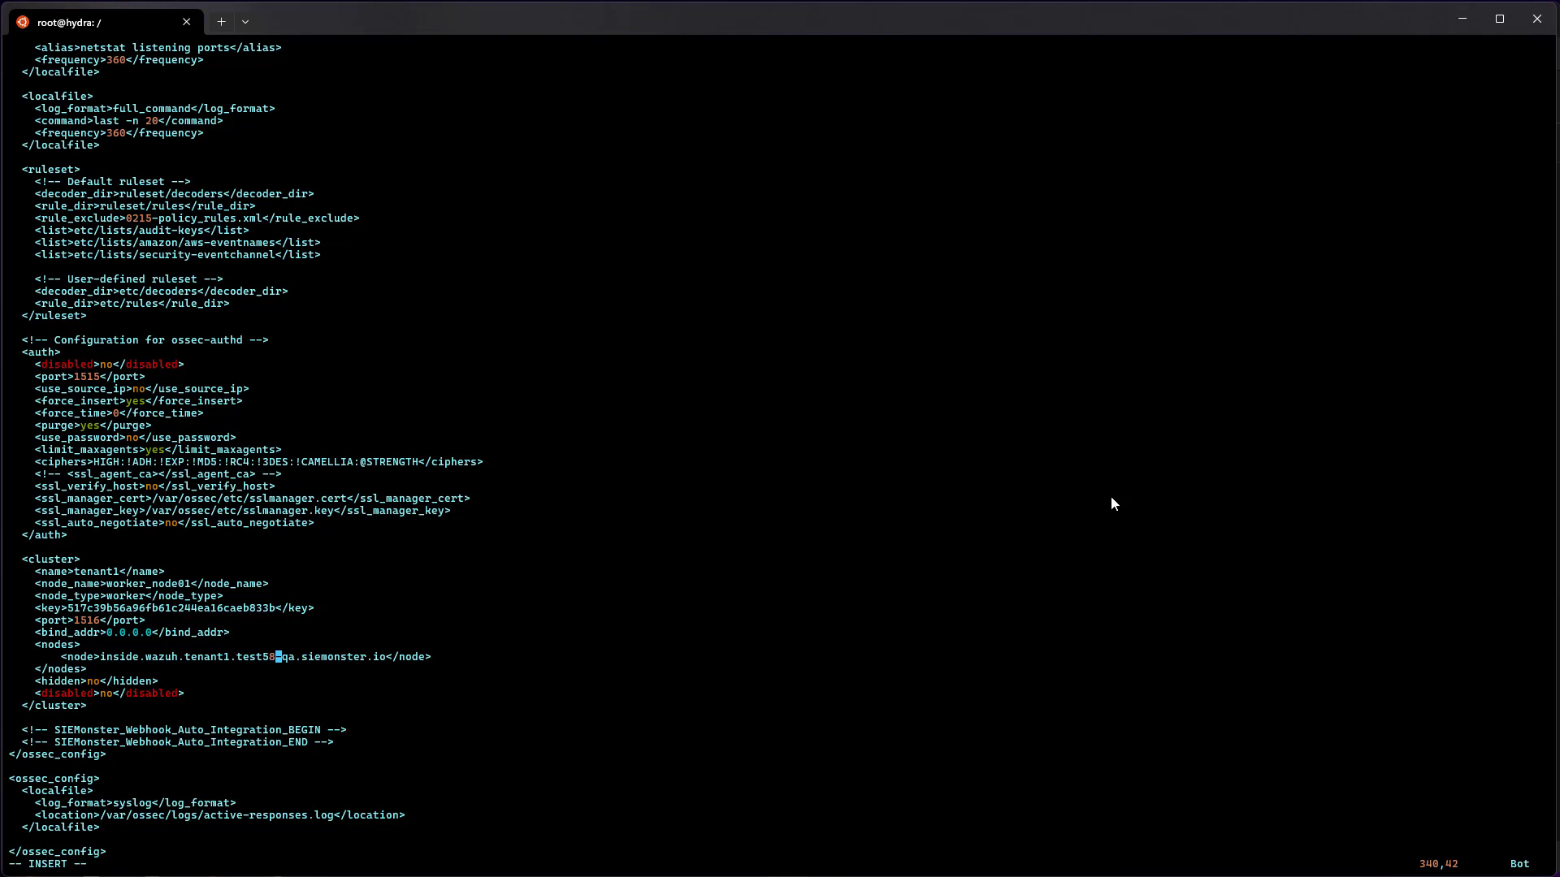
key(Down)
key(Down)
key(Escape)
text(:wq)
key(Return)
- Recall the earlier restart-and-tail command from shell history
key(Up)
key(Up)
key(Down)
key(Up)
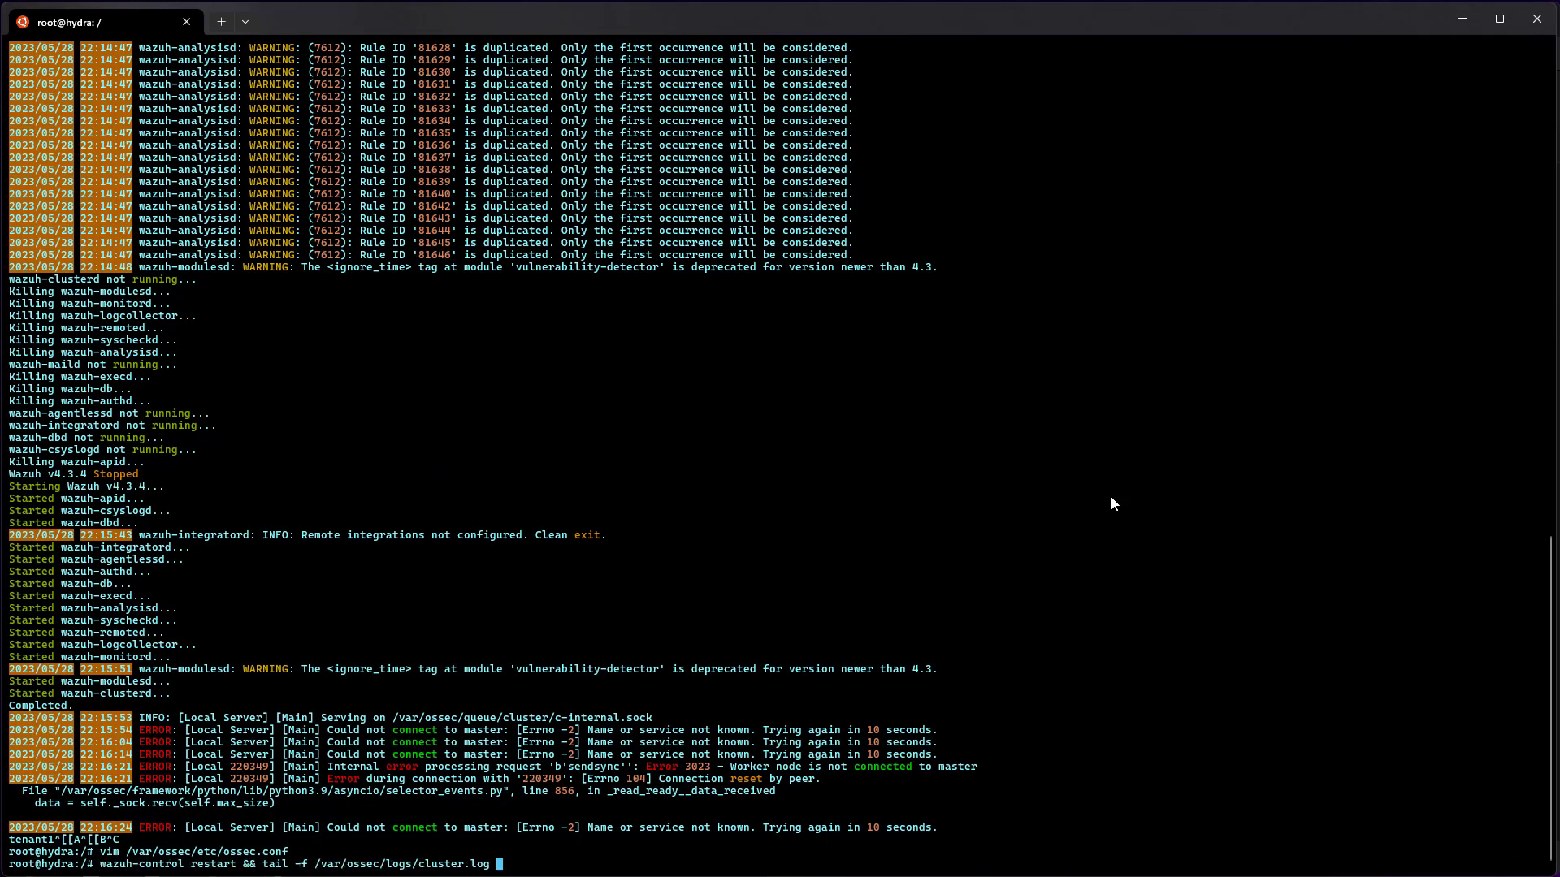
- Rerun the restart, watch cluster.log report Error 3031 version mismatch, then stop tailing and clear the screen
key(Return)
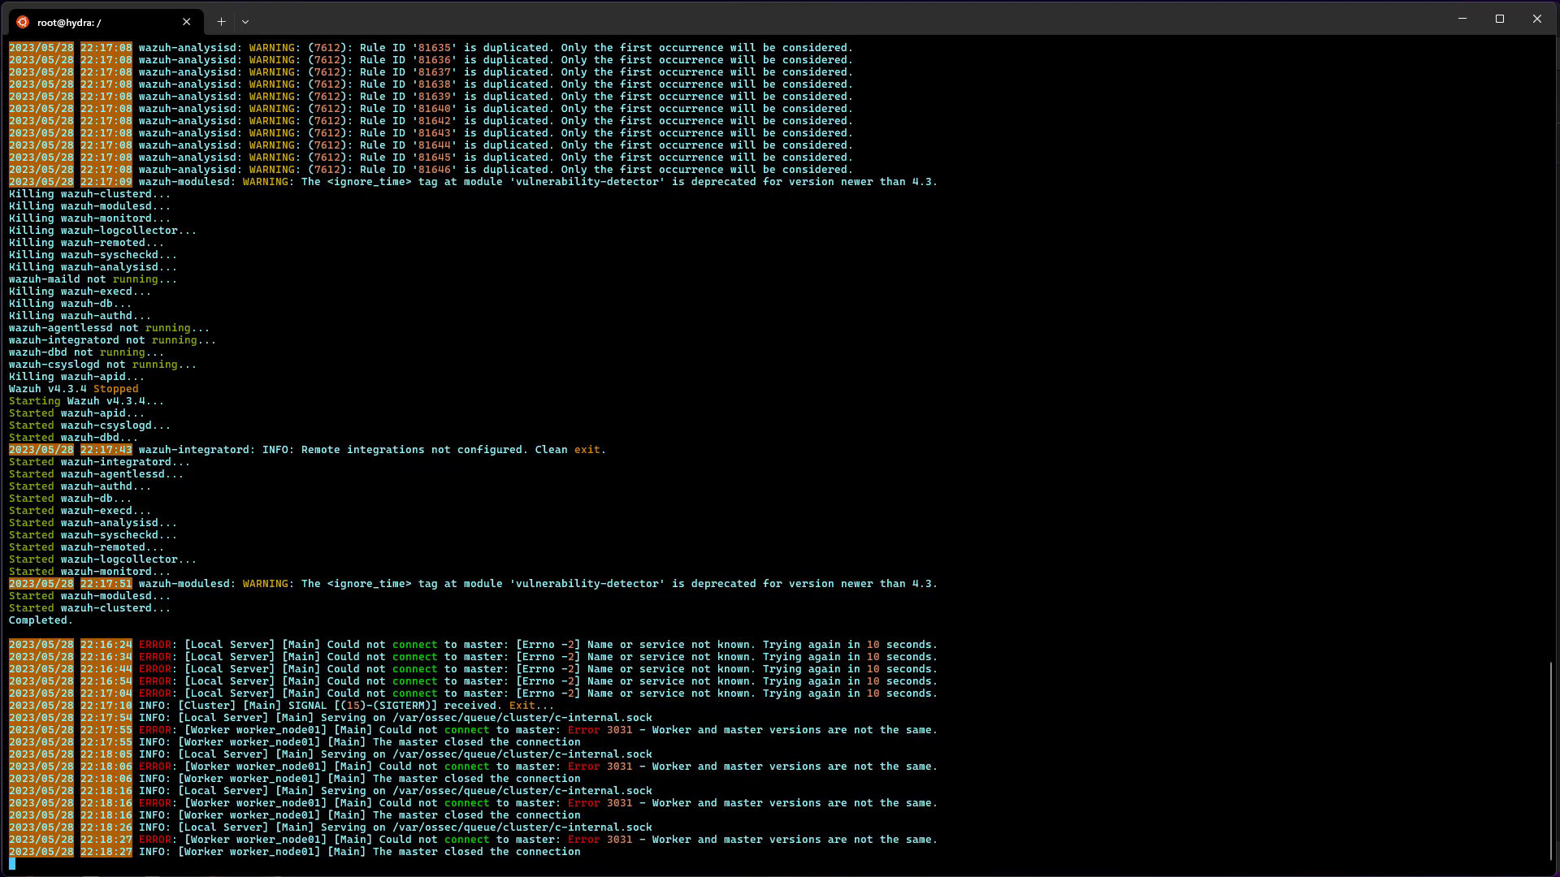
key(ctrl+c)
key(ctrl+l)
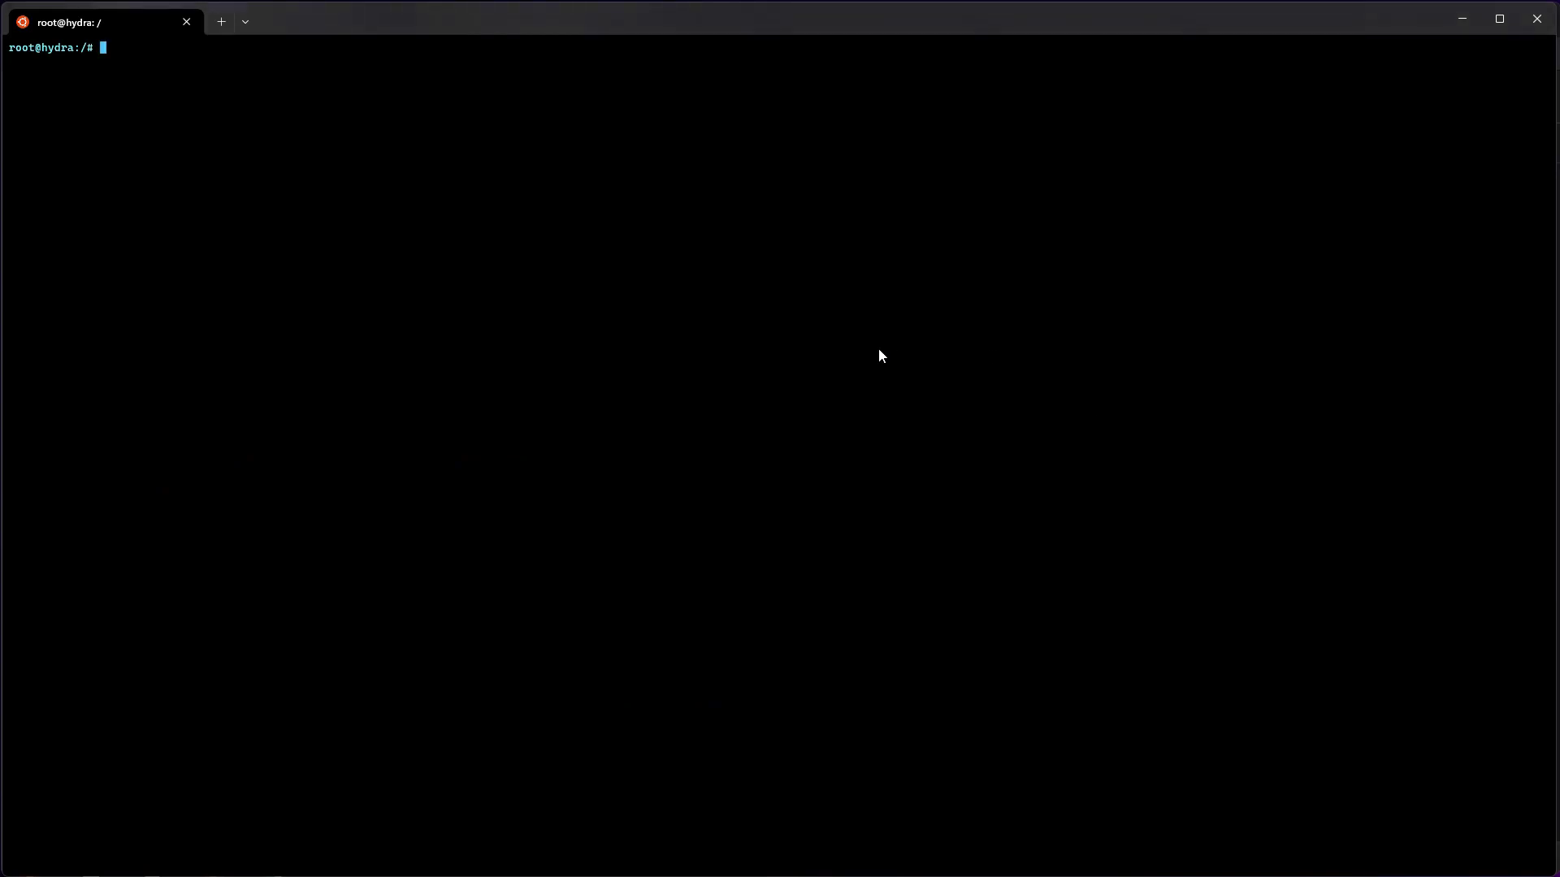
- Follow /var/ossec/logs/cluster.log to see worker_node01's syncs, then return to SIEMonster
text(tail -)
key(BackSpace)
key(BackSpace)
key(BackSpace)
key(BackSpace)
key(BackSpace)
key(BackSpace)
key(BackSpace)
text(tail -f /var/lo)
key(BackSpace)
key(BackSpace)
text(os)
key(Tab)
text(l)
key(Tab)
text(cl)
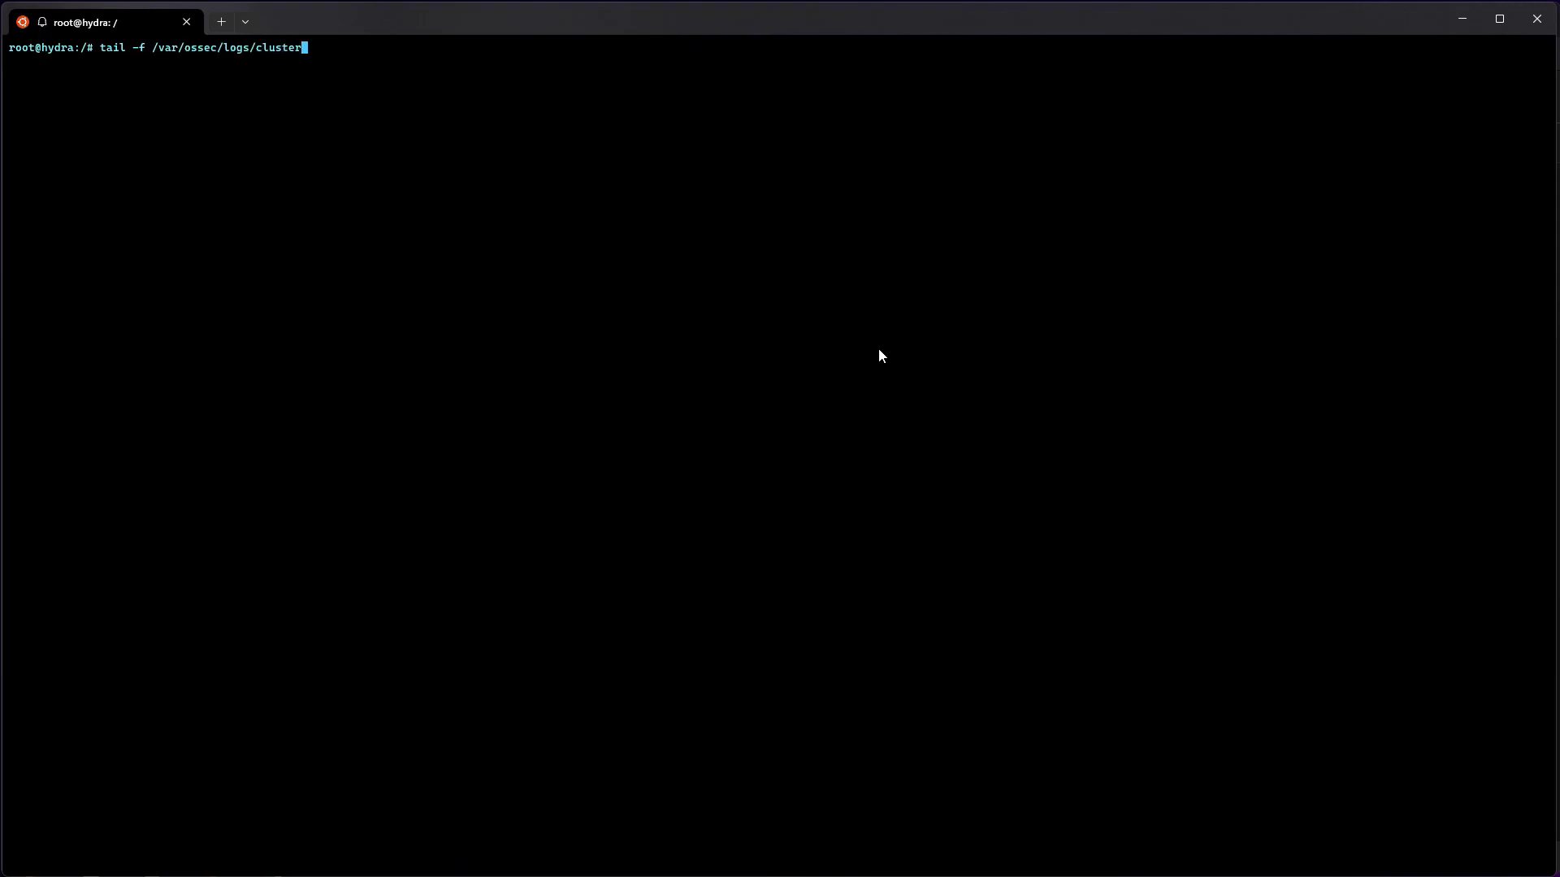
key(Tab)
text(log)
key(Return)
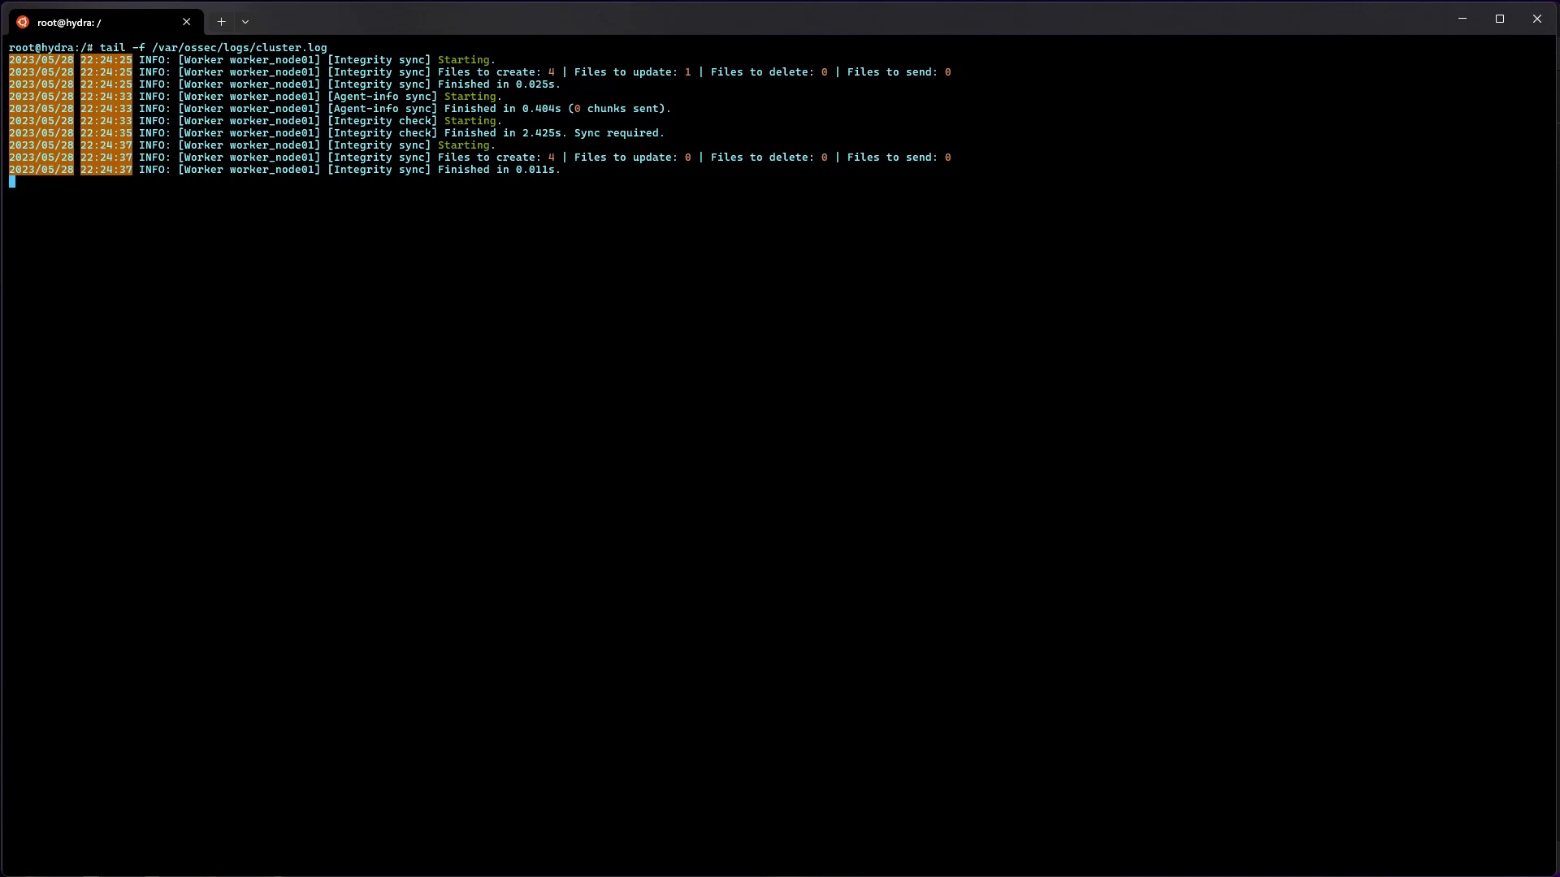
key(alt+Tab)
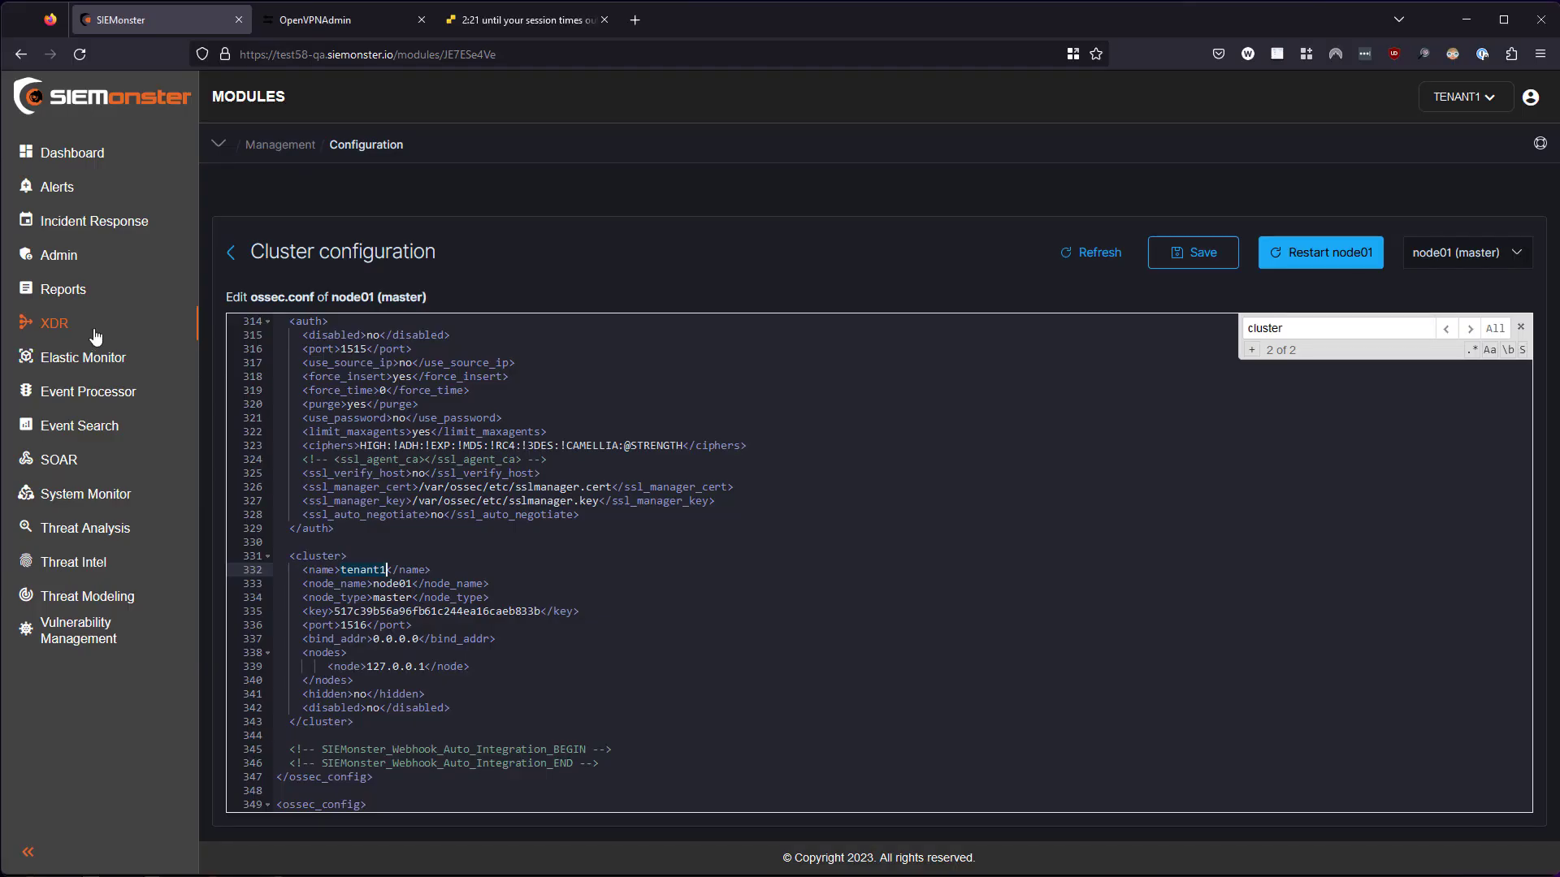
- Leave the cluster editor and go to Management > Cluster to view tenant1's cluster status
click(230, 253)
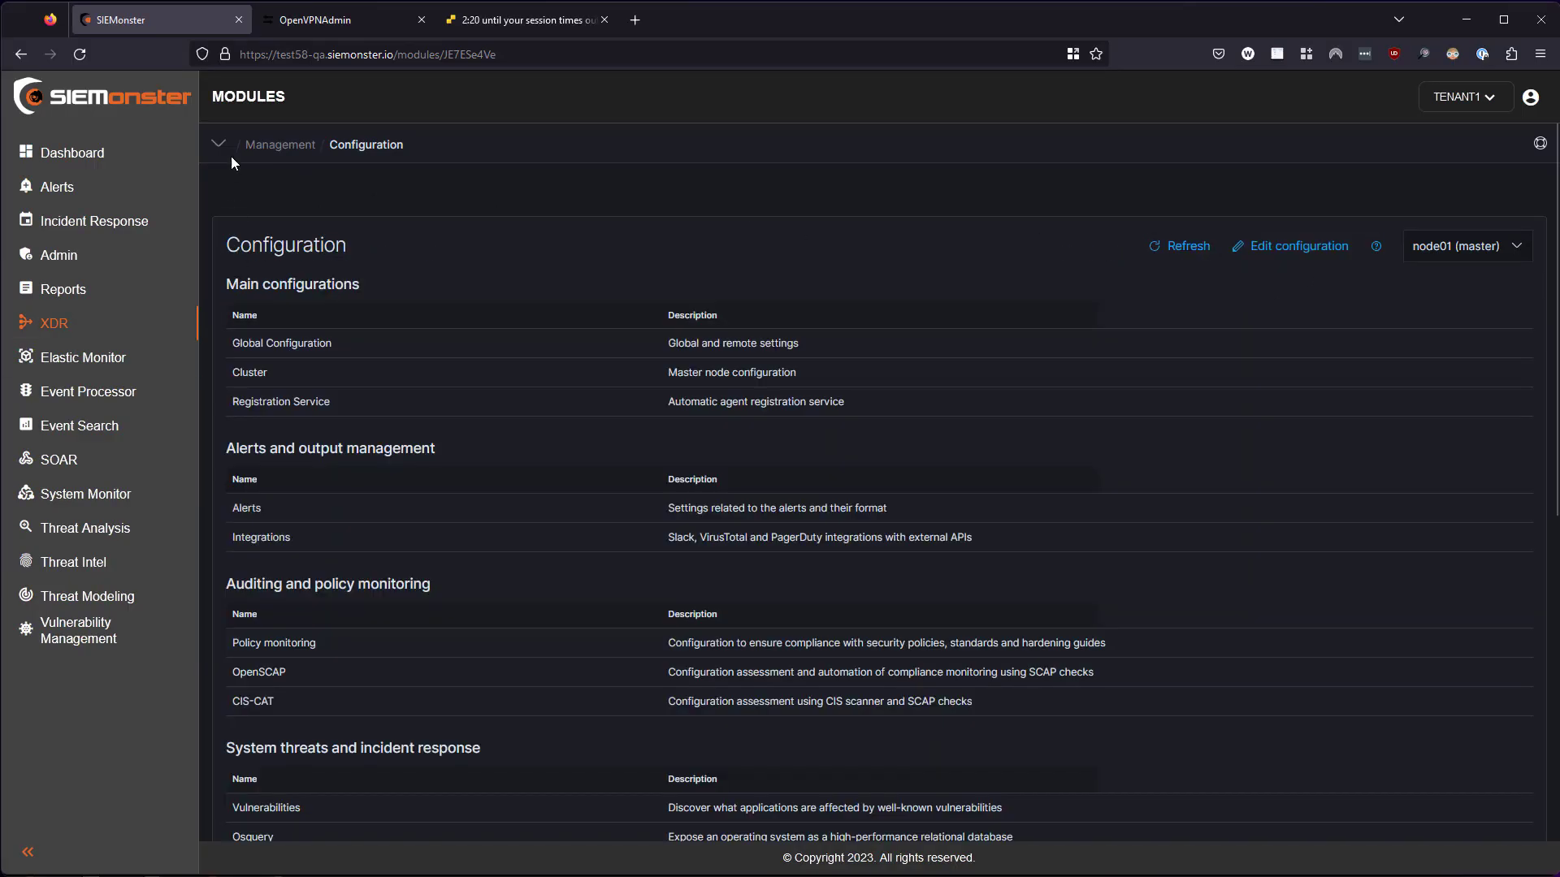
click(277, 149)
click(278, 150)
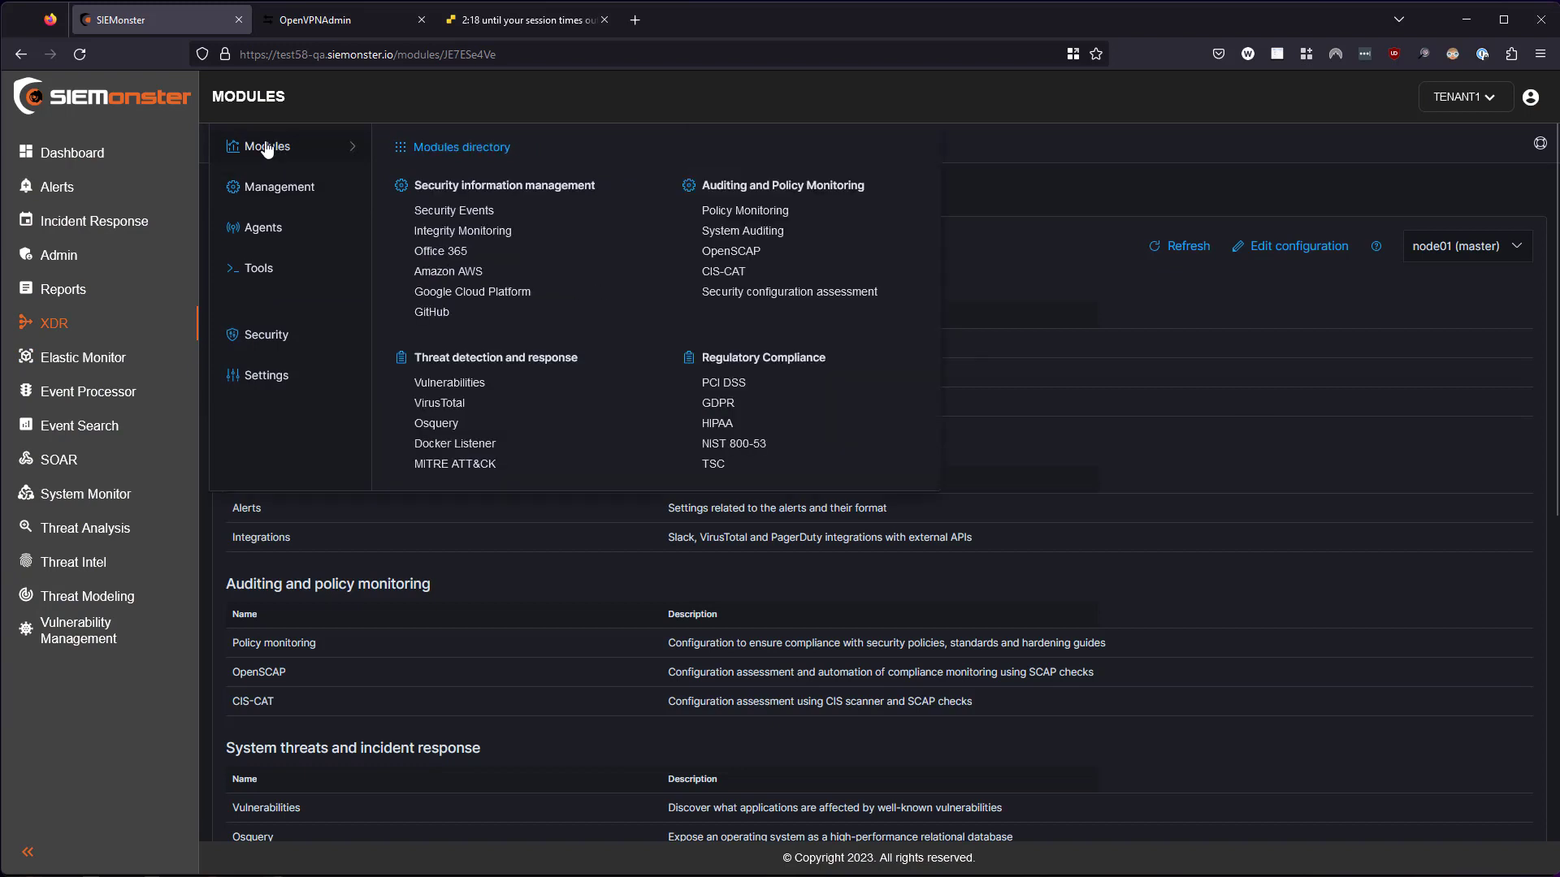
click(279, 189)
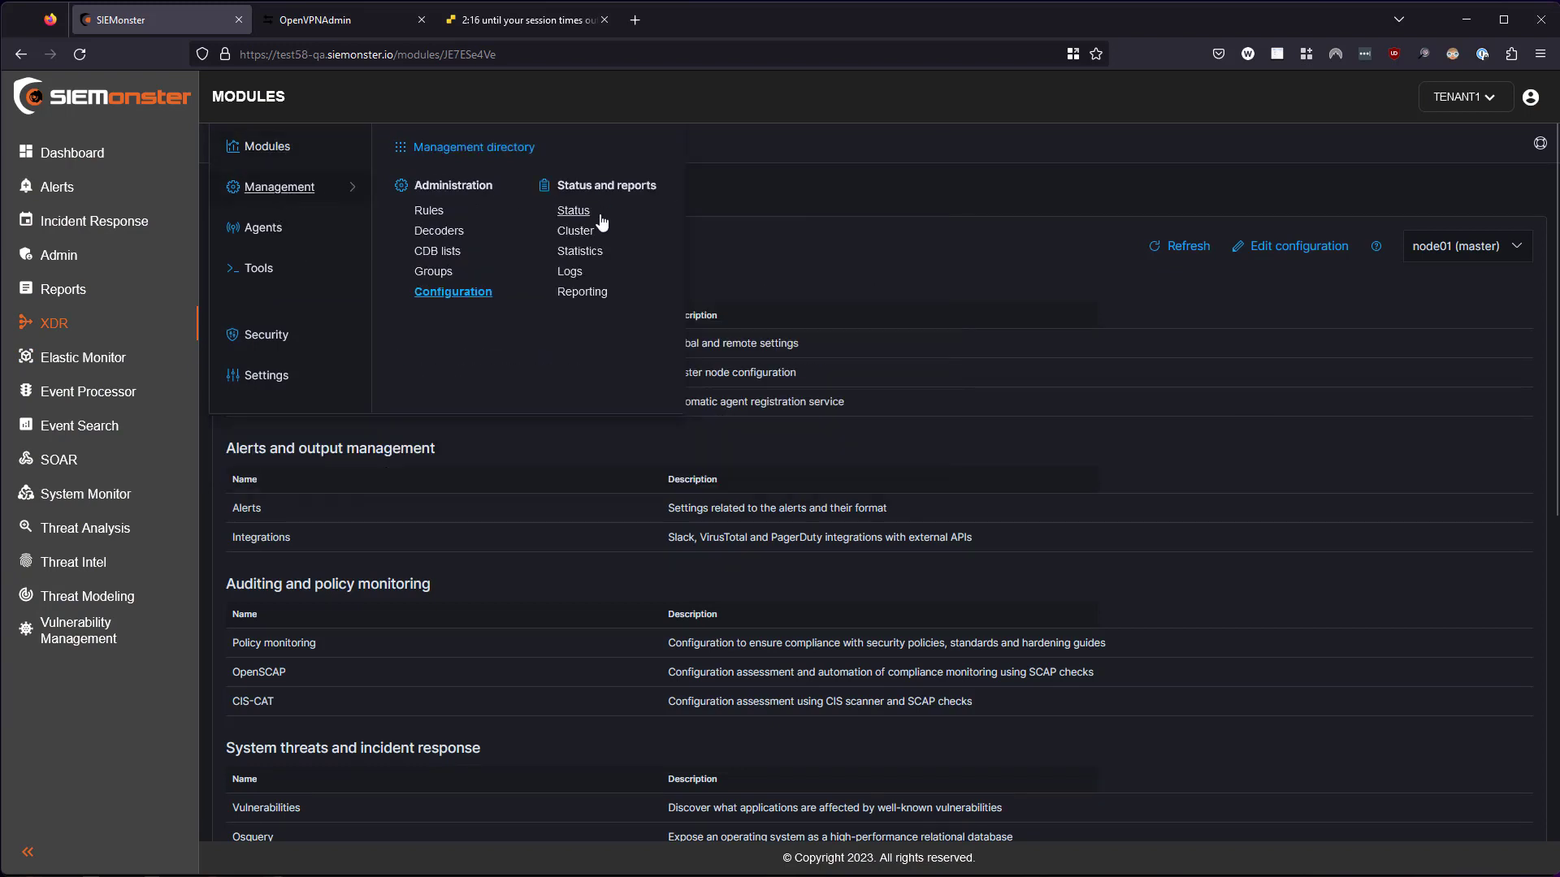
click(578, 236)
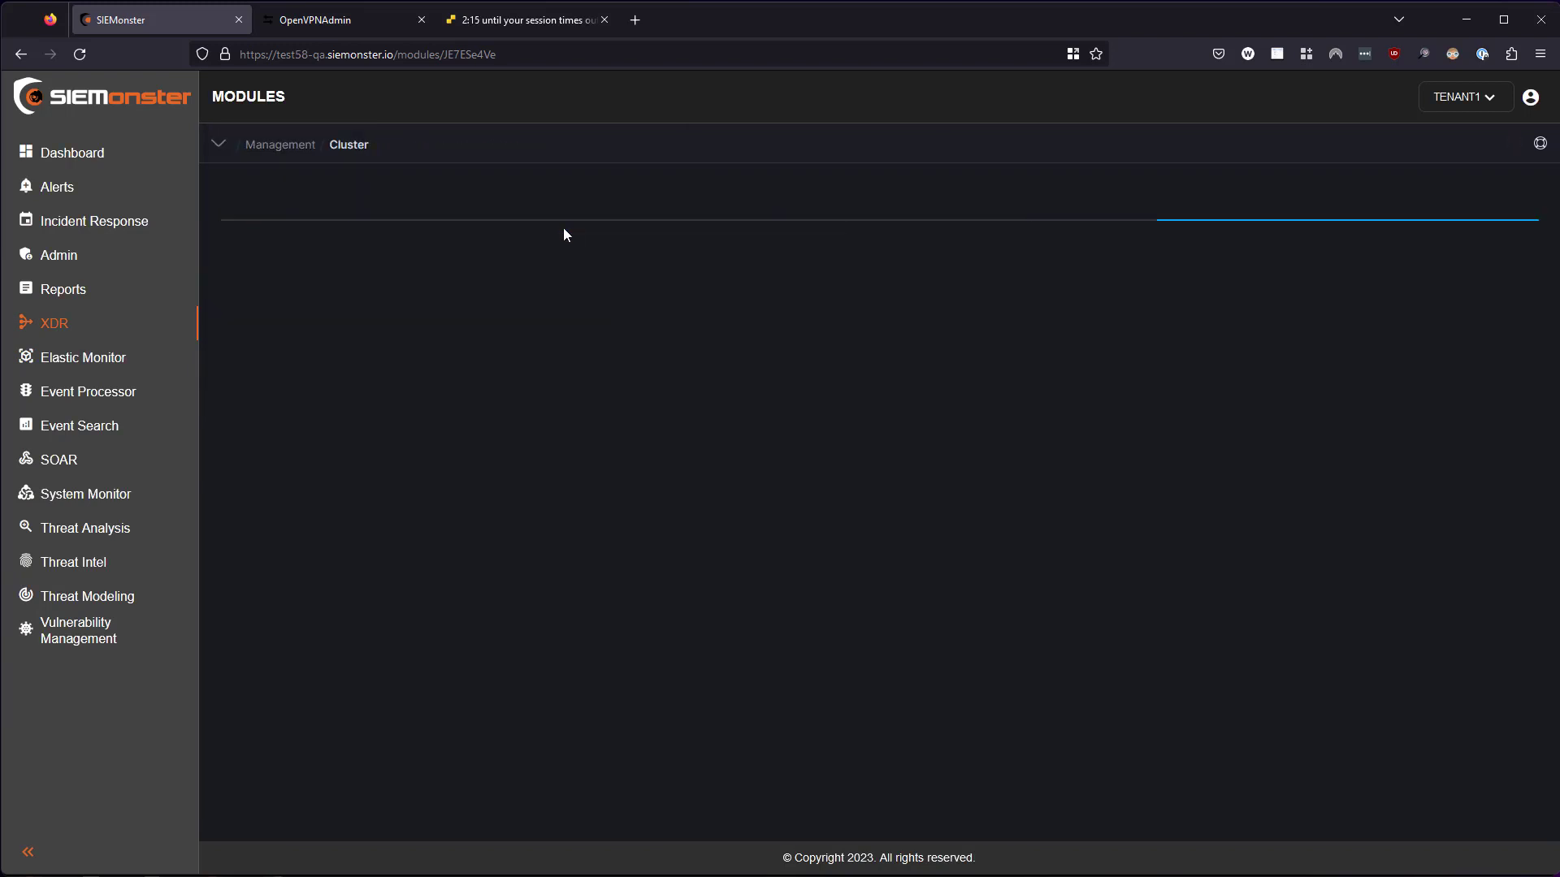